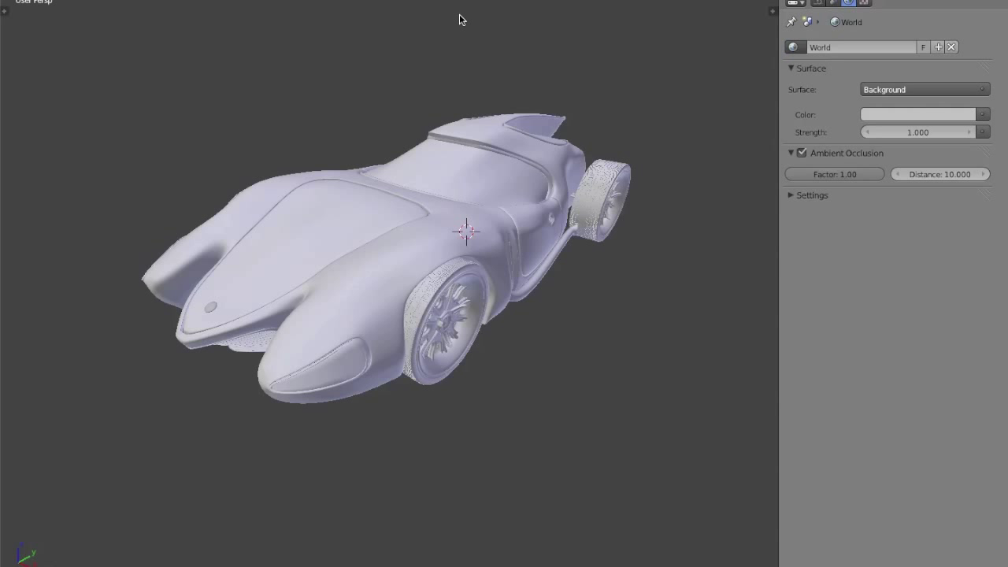
Delete the first lamp above the car.
{"action": "middle_click_drag", "start_coordinate": [371, 270], "coordinate": [412, 90]}
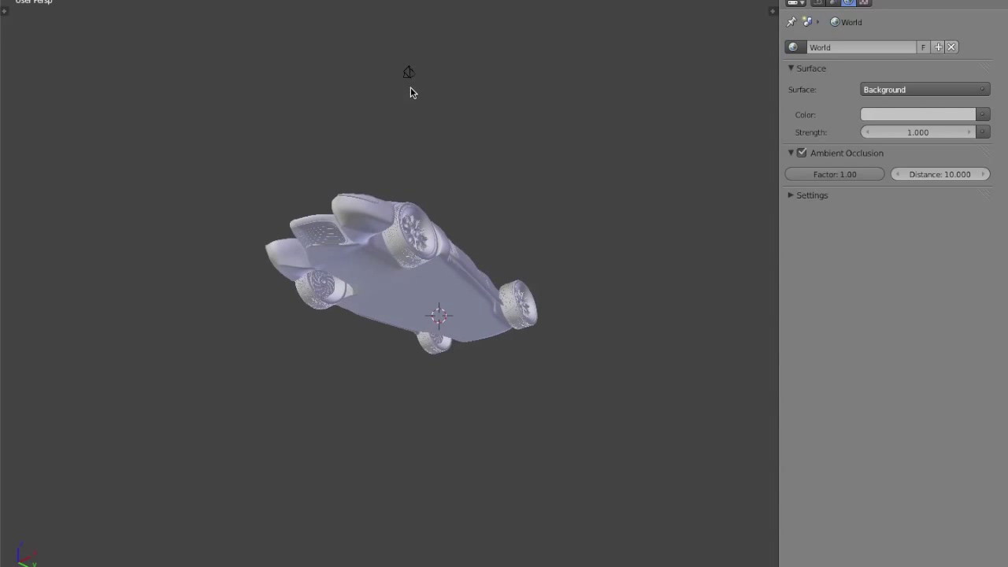
{"action": "right_click", "coordinate": [410, 78]}
{"action": "key", "text": "x"}
{"action": "left_click", "coordinate": [410, 82]}
{"action": "middle_click_drag", "start_coordinate": [401, 151], "coordinate": [370, 305]}
In top orthographic view, delete the second lamp below the car.
{"action": "key", "text": "KP_7"}
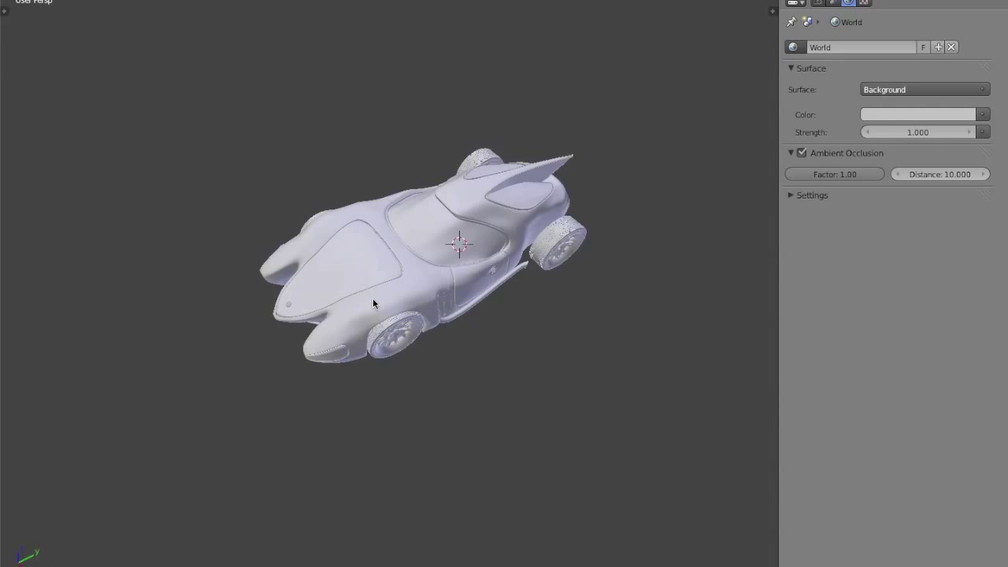
{"action": "key", "text": "KP_5"}
{"action": "scroll", "coordinate": [384, 261], "scroll_direction": "down", "scroll_amount": 6}
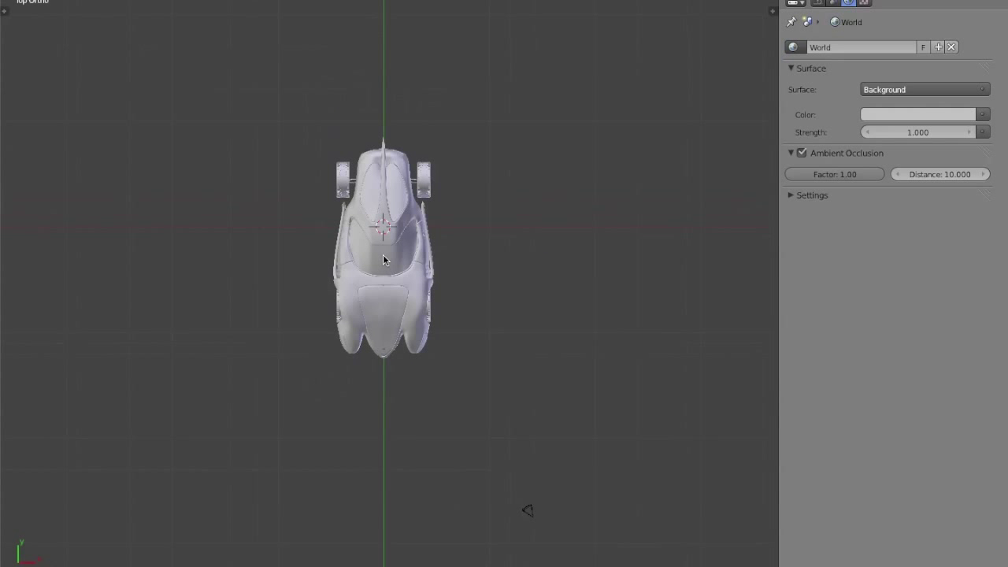
{"action": "right_click", "coordinate": [458, 397]}
{"action": "key", "text": "x"}
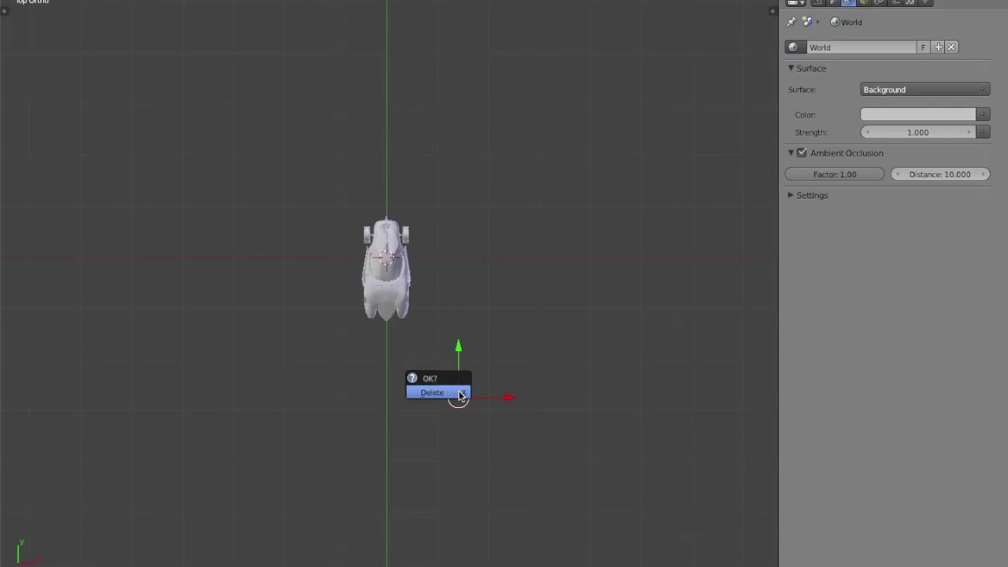
{"action": "left_click", "coordinate": [456, 394]}
{"action": "scroll", "coordinate": [406, 232], "scroll_direction": "up", "scroll_amount": 6}
{"action": "scroll", "coordinate": [406, 232], "scroll_direction": "up", "scroll_amount": 1}
Add a mesh plane and scale it up to fill the view.
{"action": "key", "text": "shift+a"}
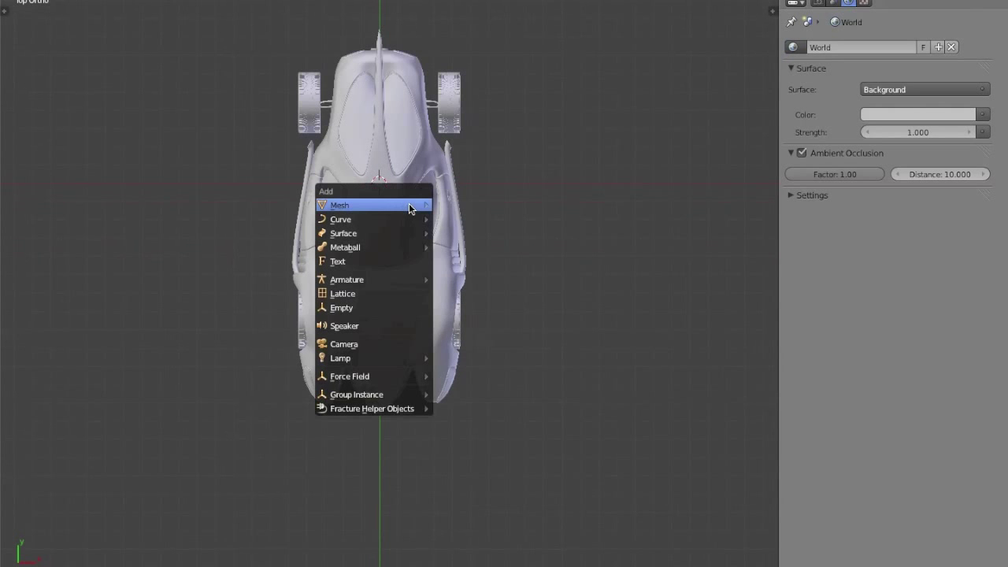
{"action": "mouse_move", "coordinate": [412, 203]}
{"action": "left_click", "coordinate": [447, 206]}
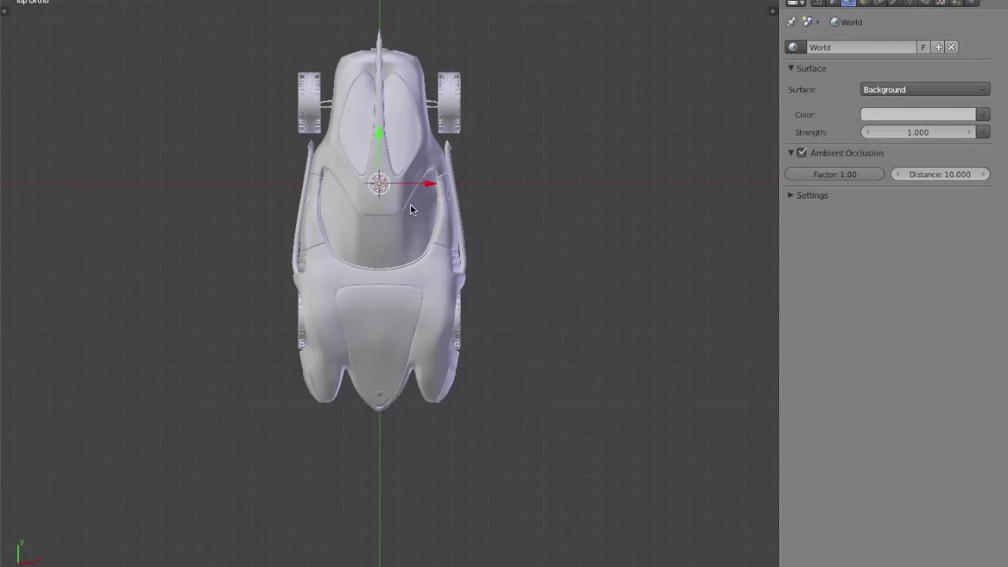
{"action": "key", "text": "s"}
{"action": "left_click", "coordinate": [573, 380]}
{"action": "key", "text": "s"}
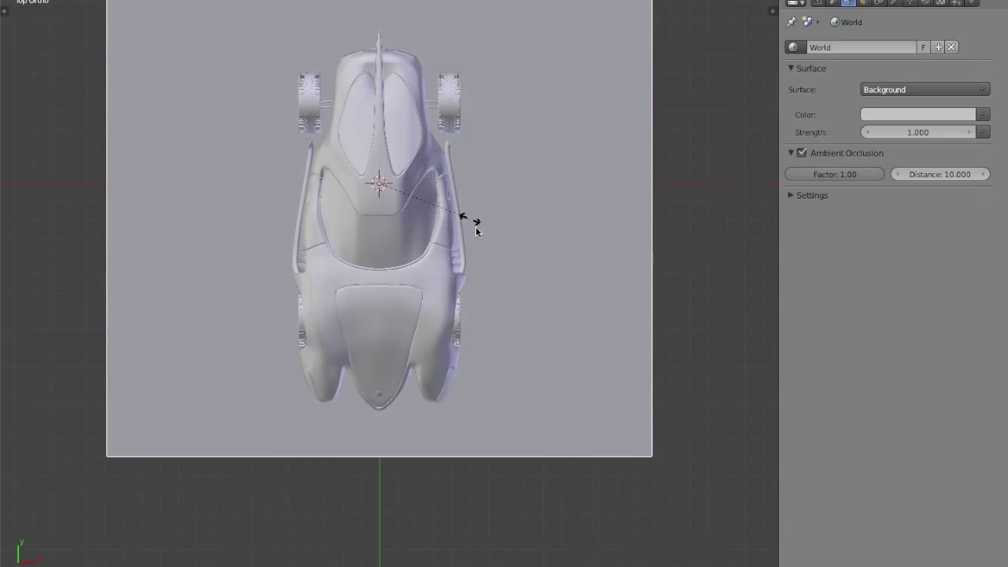
{"action": "left_click", "coordinate": [533, 255]}
{"action": "middle_click_drag", "start_coordinate": [533, 254], "coordinate": [523, 251]}
In side view, lower the plane so it sits at the tyre bottoms.
{"action": "key", "text": "KP_3"}
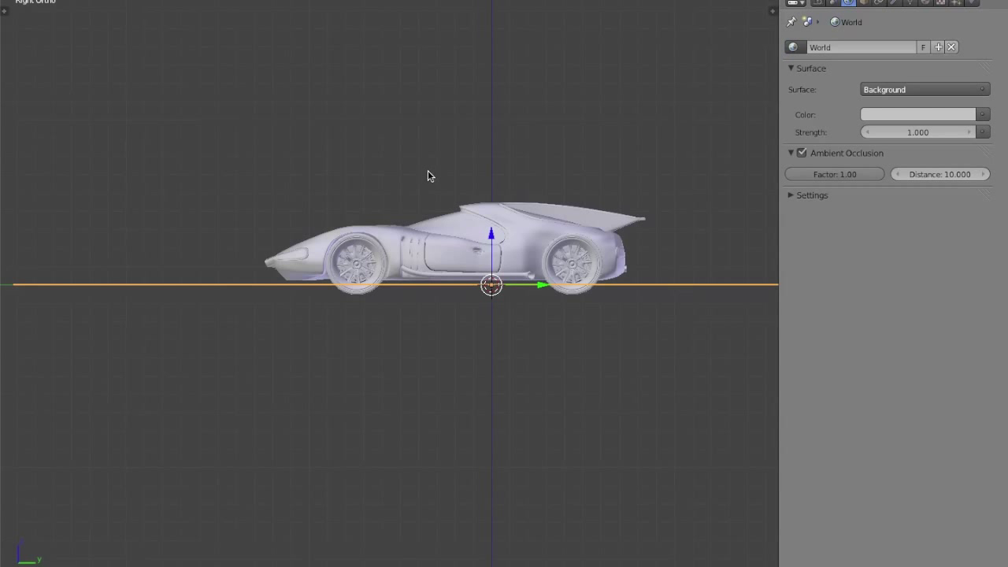
{"action": "scroll", "coordinate": [478, 234], "scroll_direction": "up", "scroll_amount": 5}
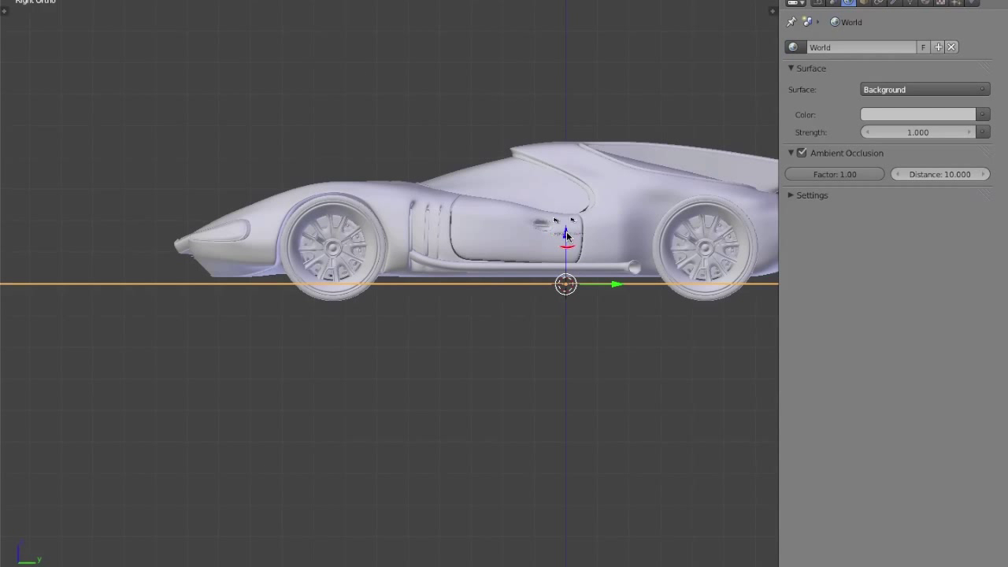
{"action": "left_click_drag", "start_coordinate": [566, 231], "coordinate": [566, 244]}
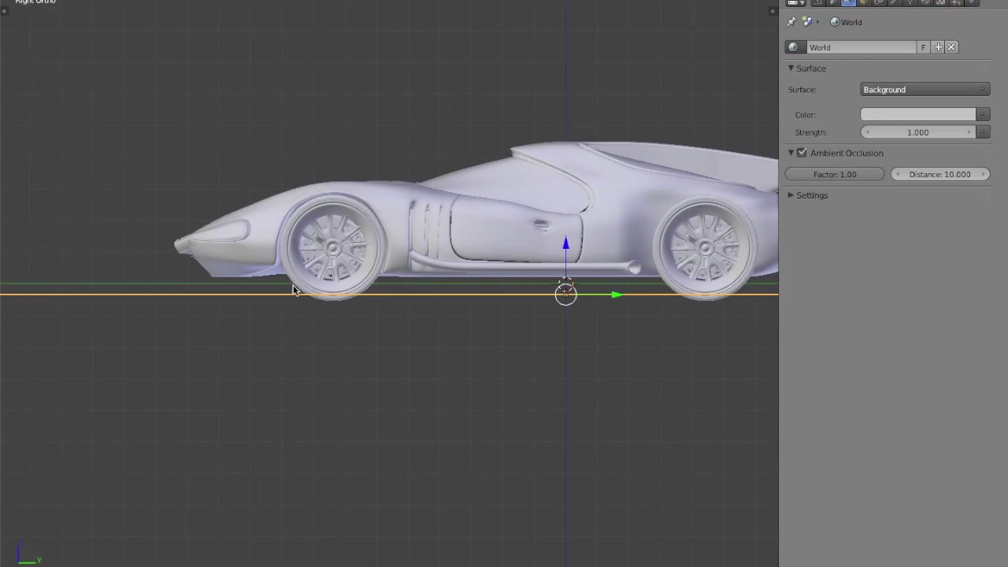
{"action": "scroll", "coordinate": [294, 290], "scroll_direction": "up", "scroll_amount": 7}
{"action": "middle_click_drag", "start_coordinate": [344, 284], "coordinate": [370, 280], "text": "shift"}
{"action": "scroll", "coordinate": [359, 277], "scroll_direction": "up", "scroll_amount": 2}
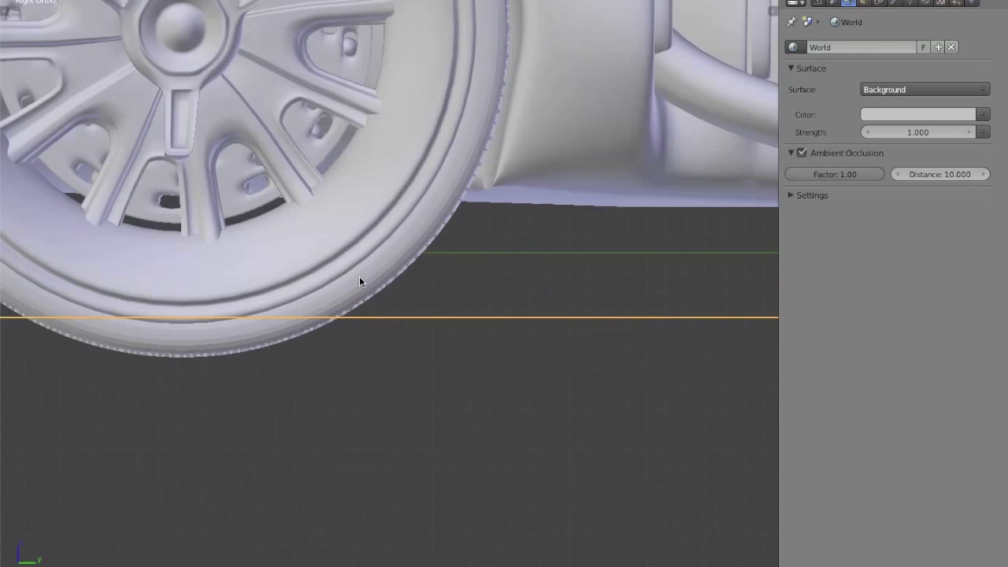
{"action": "scroll", "coordinate": [477, 260], "scroll_direction": "up", "scroll_amount": 2}
{"action": "key", "text": "g"}
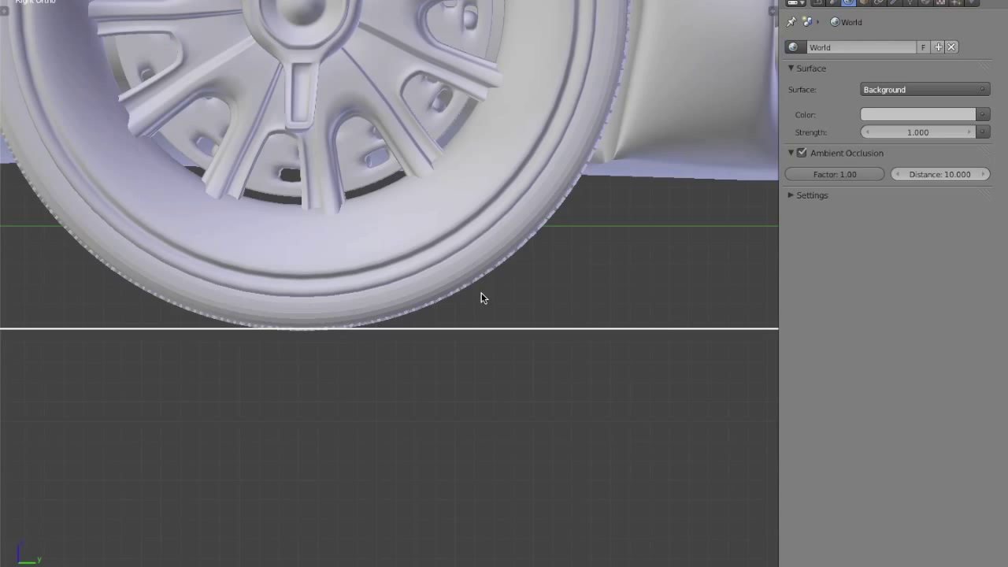
{"action": "left_click", "coordinate": [480, 293]}
{"action": "scroll", "coordinate": [476, 290], "scroll_direction": "down", "scroll_amount": 5}
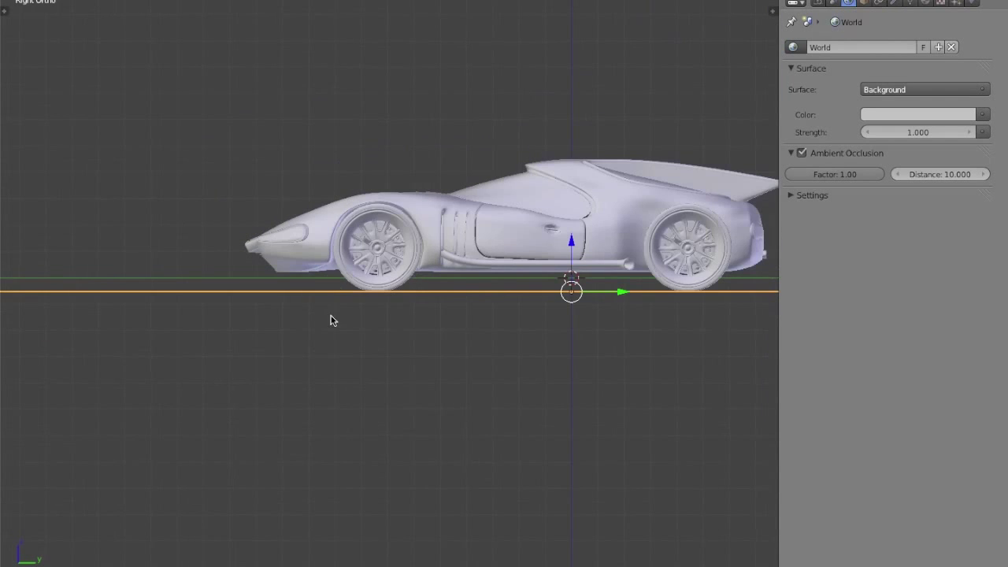
From top view, scale the ground plane far beyond the car's footprint.
{"action": "middle_click_drag", "start_coordinate": [331, 319], "coordinate": [435, 368]}
{"action": "key", "text": "KP_7"}
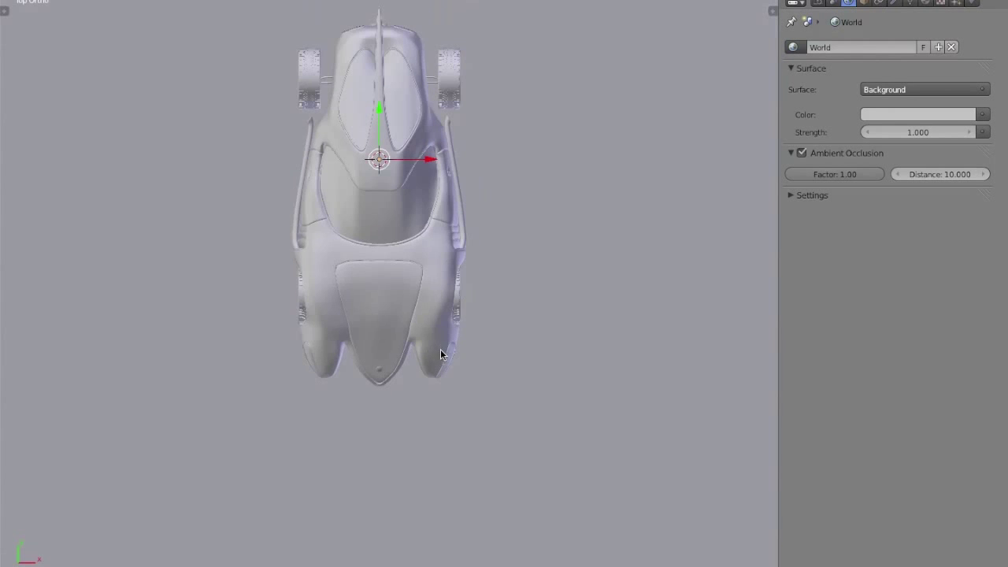
{"action": "scroll", "coordinate": [440, 355], "scroll_direction": "down", "scroll_amount": 5}
{"action": "key", "text": "s"}
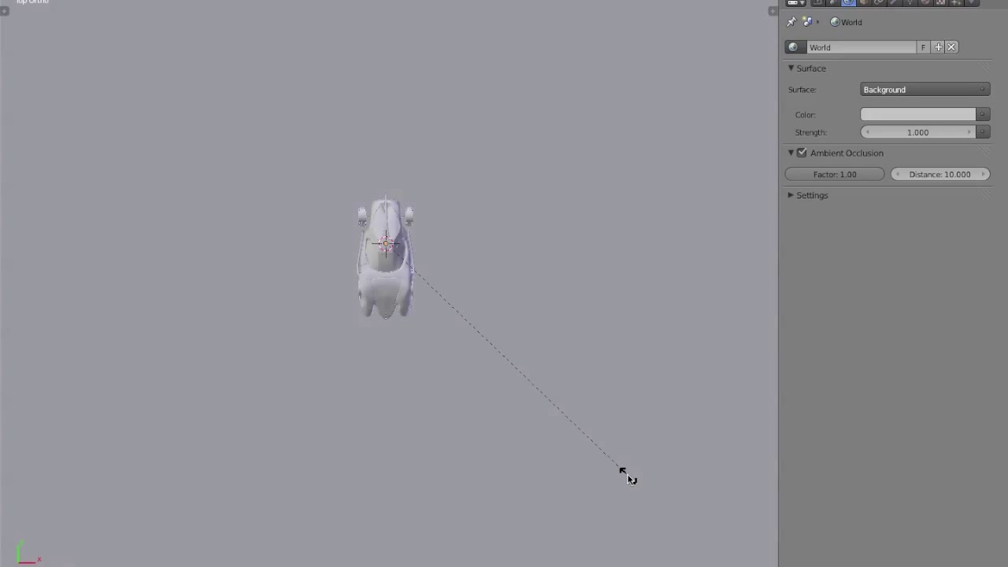
{"action": "left_click", "coordinate": [510, 379]}
{"action": "scroll", "coordinate": [496, 362], "scroll_direction": "down", "scroll_amount": 3}
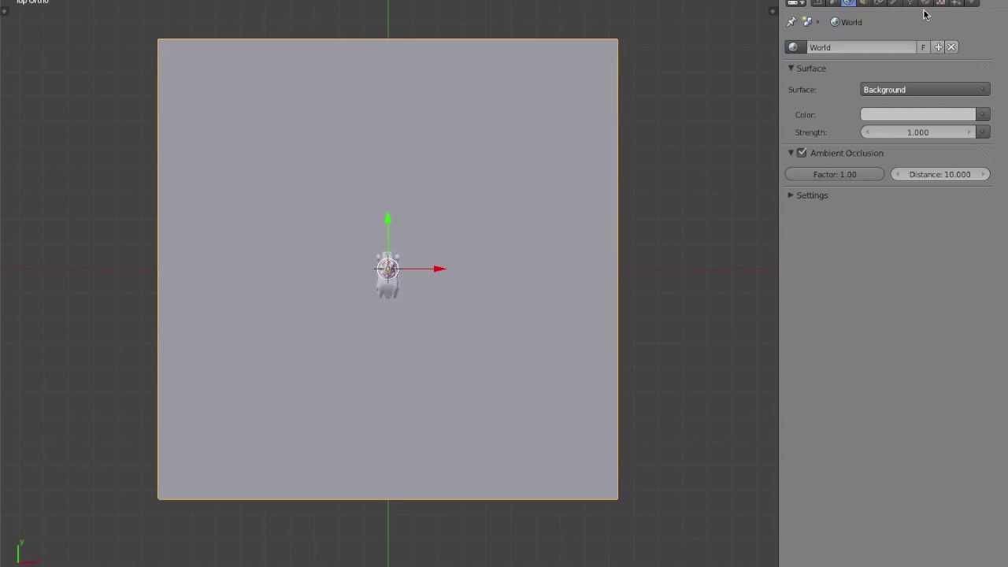
Create a new material for the plane named 'Ground'.
{"action": "left_click", "coordinate": [925, 4]}
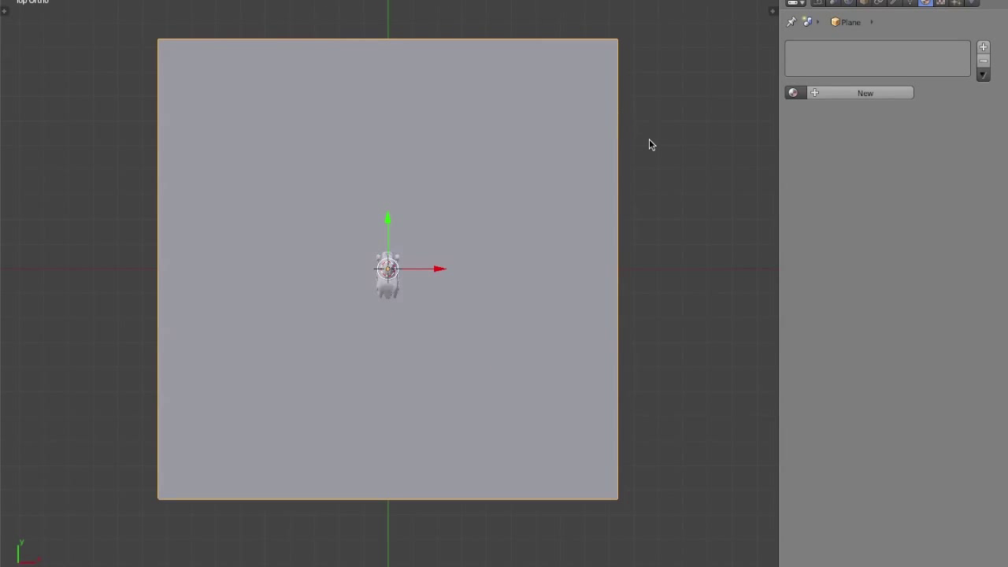
{"action": "scroll", "coordinate": [587, 152], "scroll_direction": "up", "scroll_amount": 3}
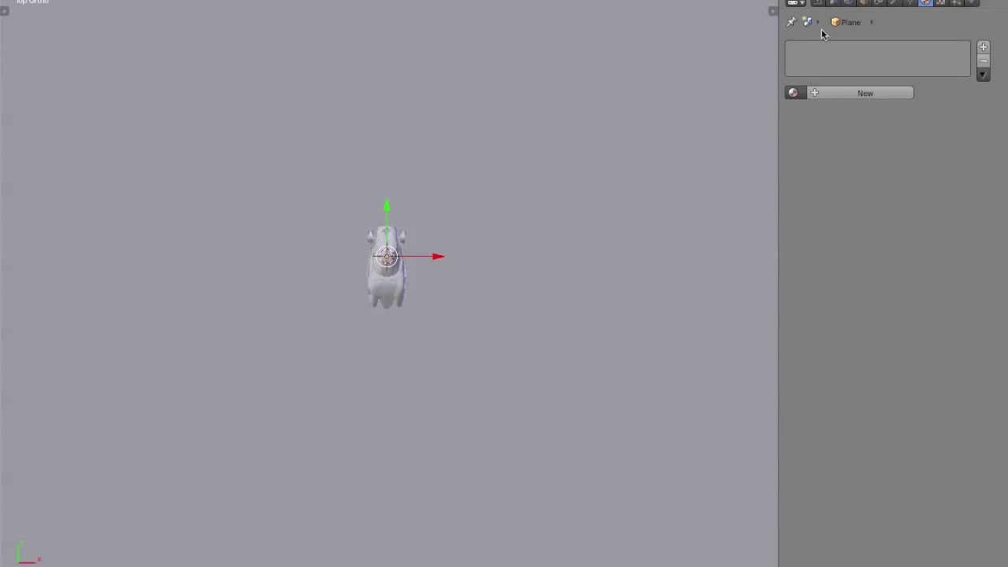
{"action": "left_click", "coordinate": [839, 93]}
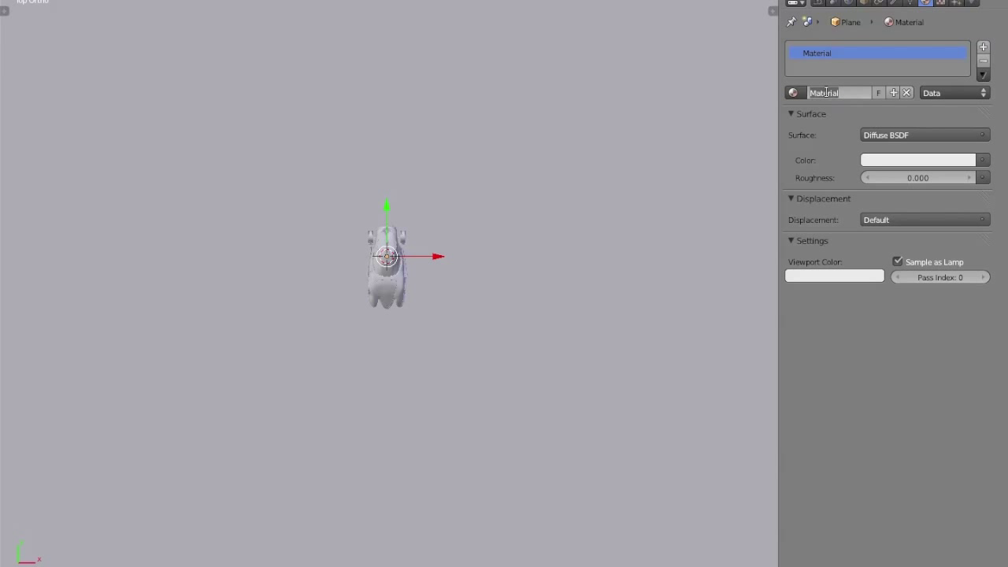
{"action": "type", "text": "Ground"}
{"action": "key", "text": "Return"}
Darken the Ground colour to 0.080 grey and paste it into the Viewport Color.
{"action": "left_click", "coordinate": [895, 159]}
{"action": "left_click_drag", "start_coordinate": [964, 214], "coordinate": [964, 244]}
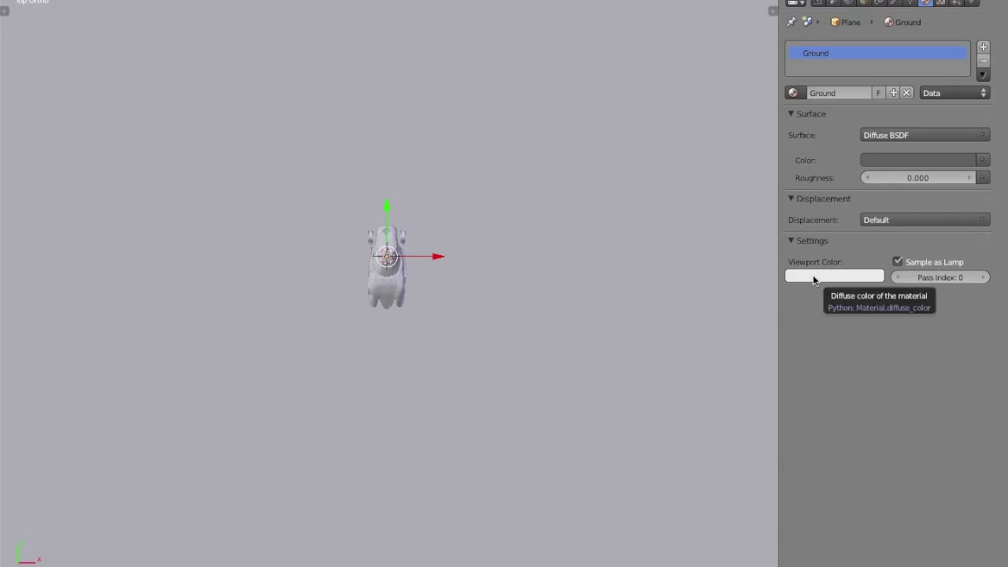
{"action": "key", "text": "ctrl+v"}
{"action": "scroll", "coordinate": [341, 345], "scroll_direction": "down", "scroll_amount": 2}
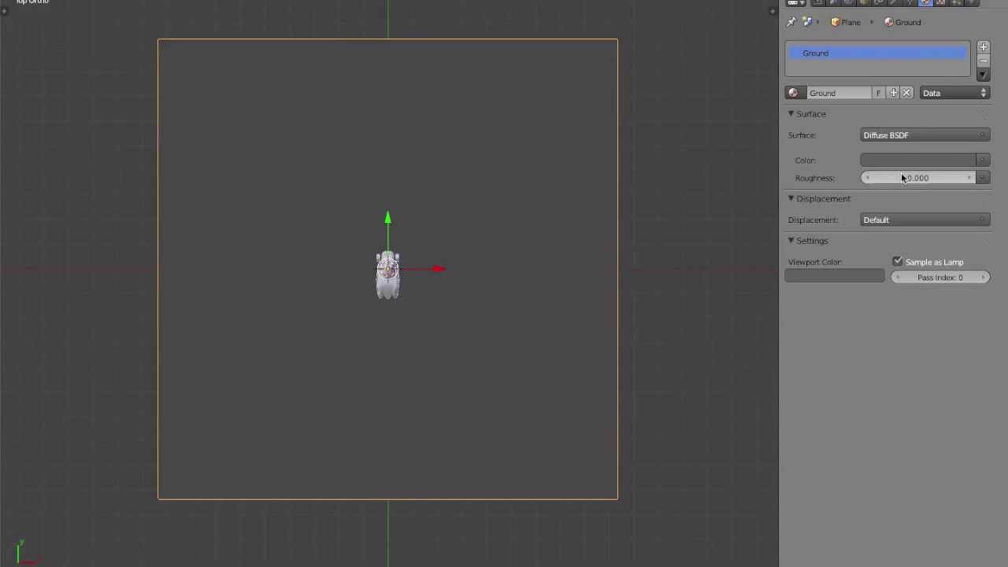
{"action": "scroll", "coordinate": [565, 339], "scroll_direction": "up", "scroll_amount": 7}
{"action": "middle_click_drag", "start_coordinate": [478, 336], "coordinate": [406, 221]}
{"action": "scroll", "coordinate": [445, 233], "scroll_direction": "up", "scroll_amount": 4}
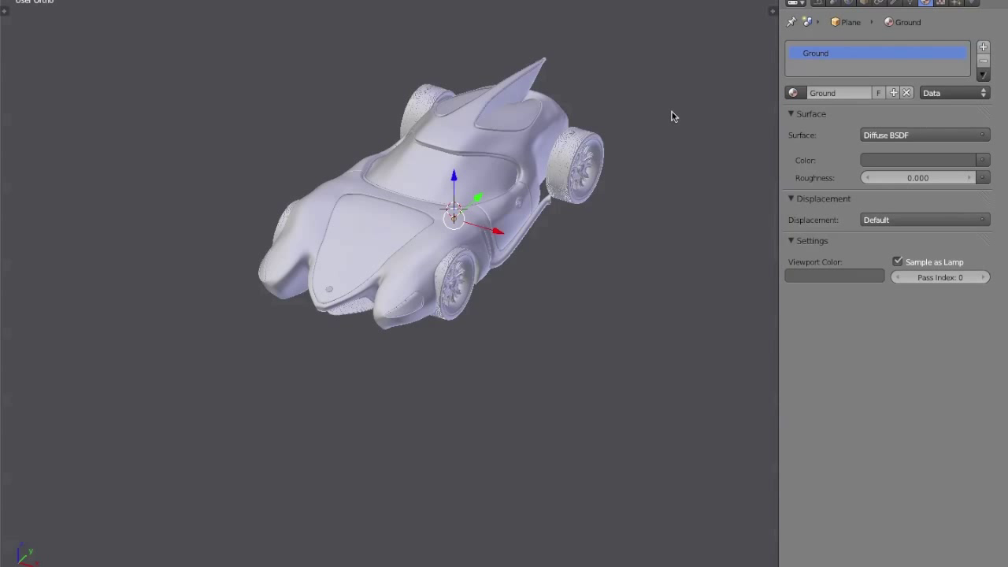
Add a second plane in top wireframe view and shift it back along Y.
{"action": "key", "text": "KP_7"}
{"action": "middle_click_drag", "start_coordinate": [505, 145], "coordinate": [507, 200], "text": "shift"}
{"action": "scroll", "coordinate": [508, 205], "scroll_direction": "down", "scroll_amount": 3}
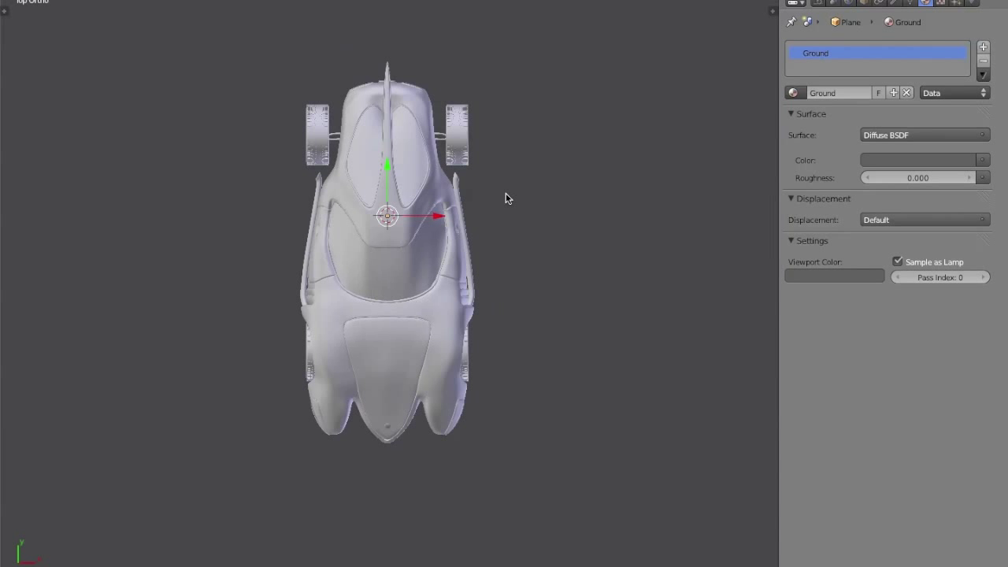
{"action": "key", "text": "shift+a"}
{"action": "mouse_move", "coordinate": [504, 192]}
{"action": "left_click", "coordinate": [545, 192]}
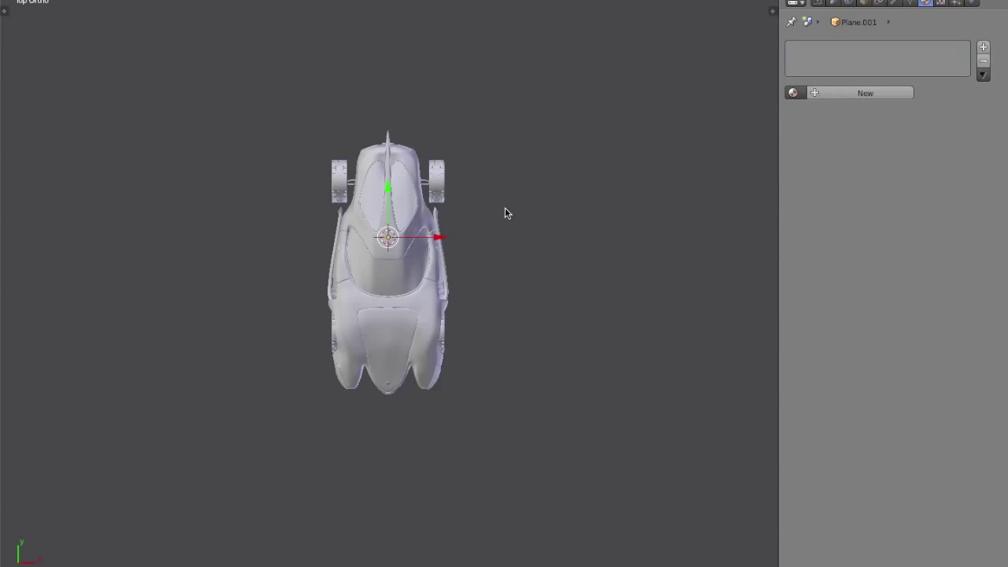
{"action": "key", "text": "z"}
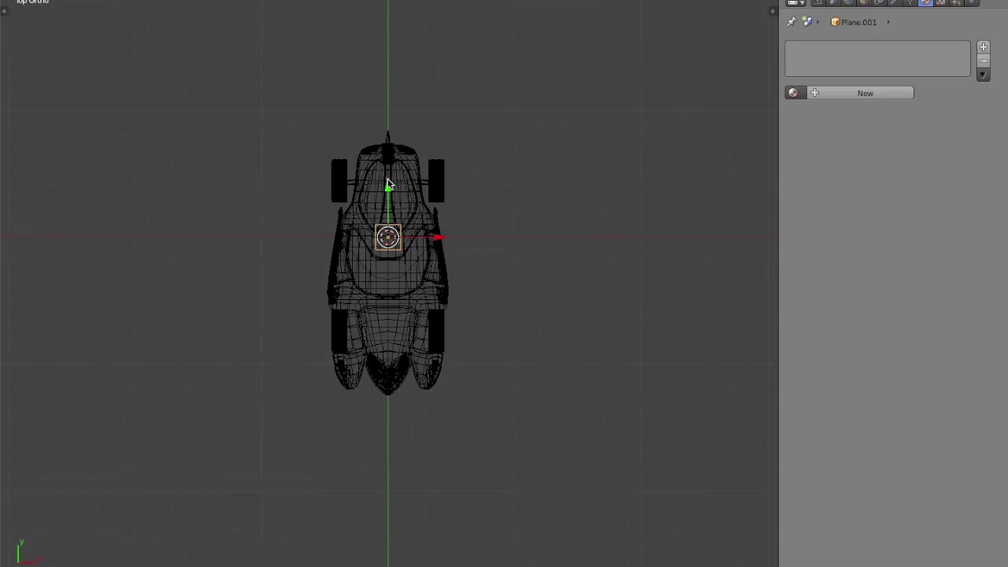
{"action": "left_click_drag", "start_coordinate": [386, 183], "coordinate": [382, 227]}
Scale the new plane along X and Y to cover the car's footprint.
{"action": "key", "text": "s"}
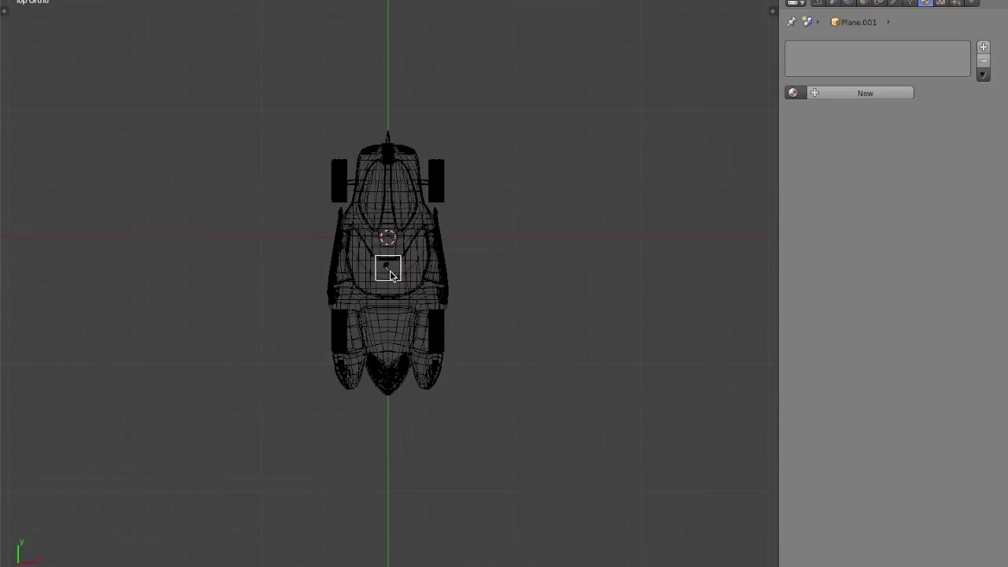
{"action": "key", "text": "x"}
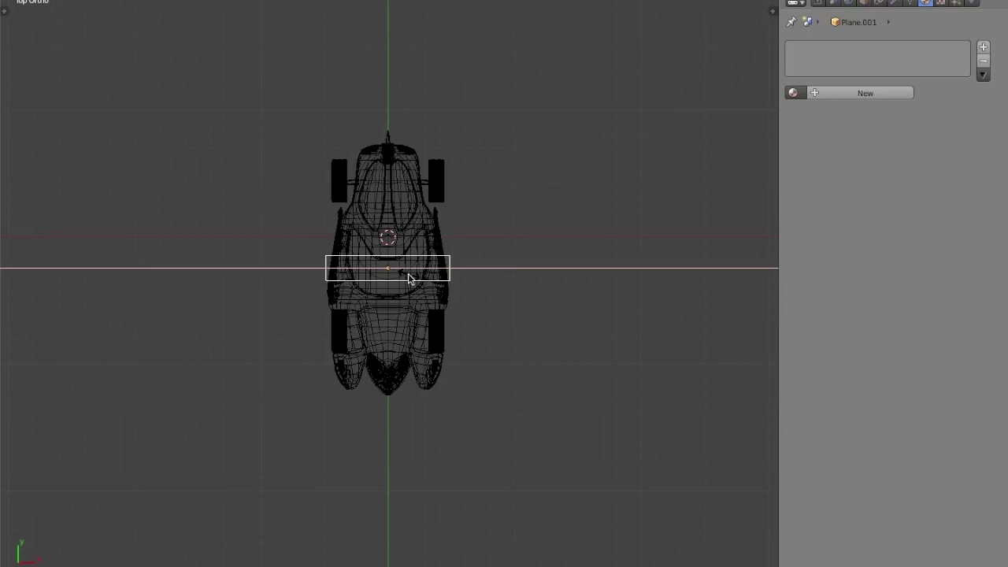
{"action": "left_click", "coordinate": [408, 276]}
{"action": "key", "text": "s"}
{"action": "key", "text": "y"}
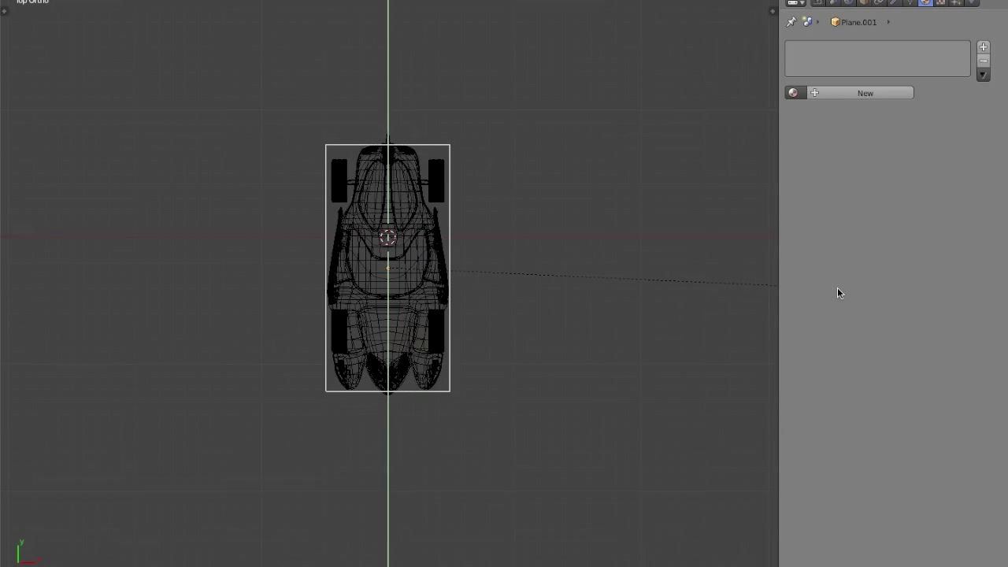
{"action": "left_click", "coordinate": [878, 291]}
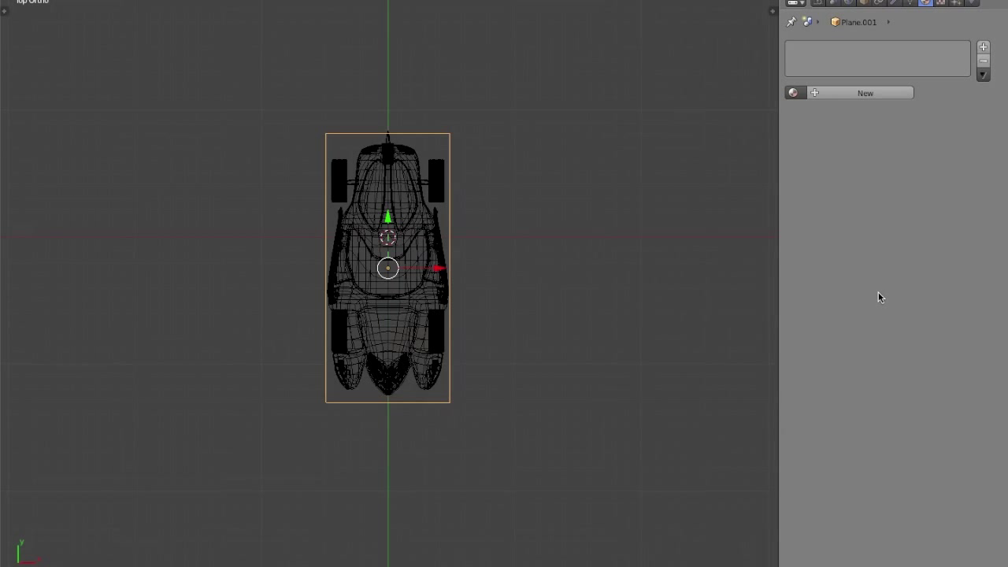
{"action": "left_click_drag", "start_coordinate": [387, 215], "coordinate": [387, 211]}
{"action": "key", "text": "s"}
{"action": "key", "text": "x"}
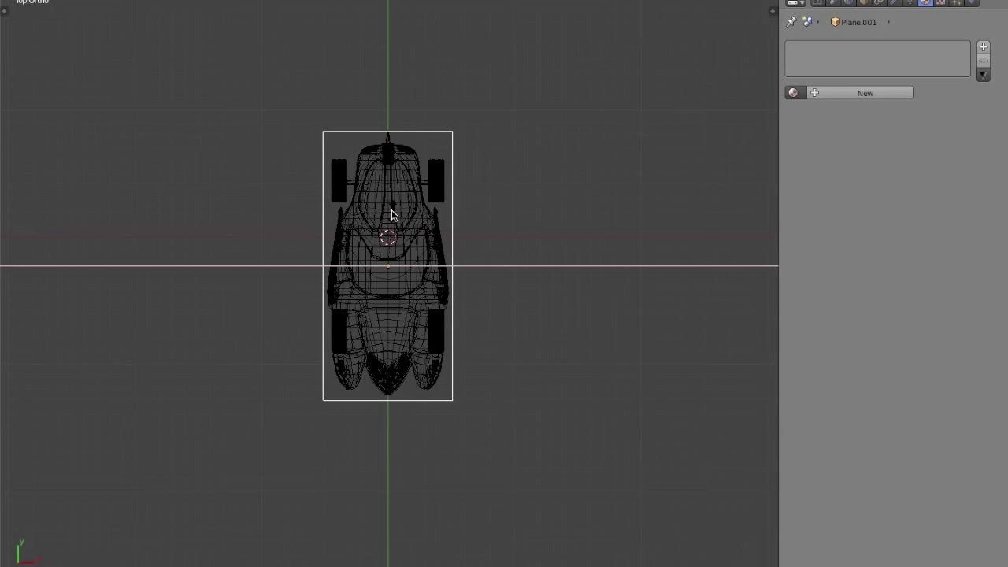
{"action": "left_click", "coordinate": [392, 213]}
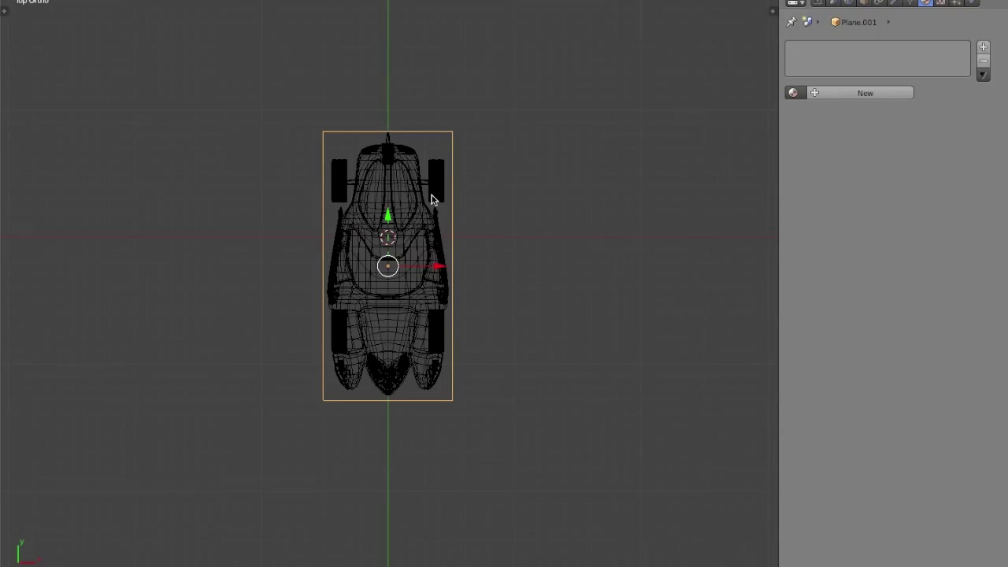
{"action": "key", "text": "s"}
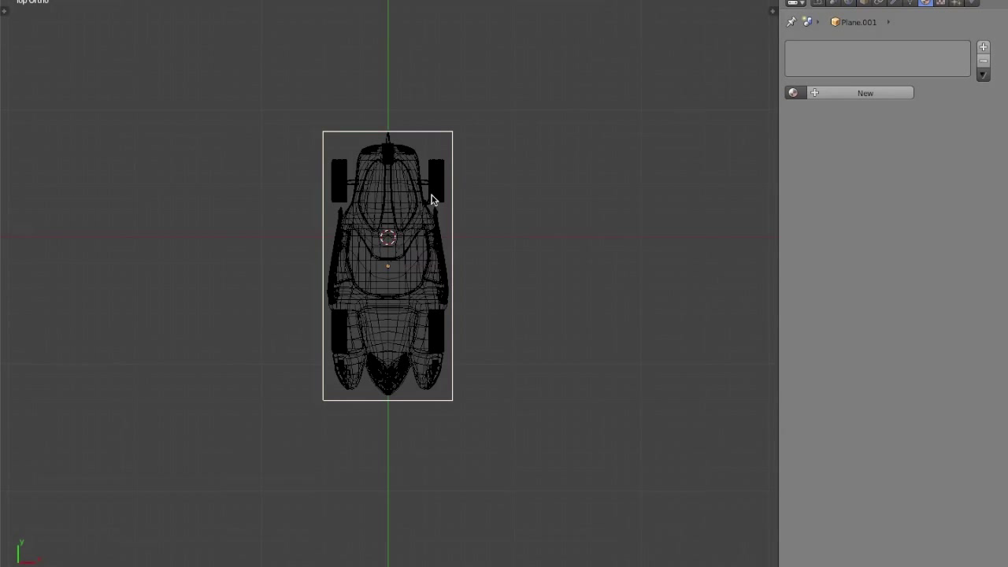
{"action": "right_click", "coordinate": [432, 200]}
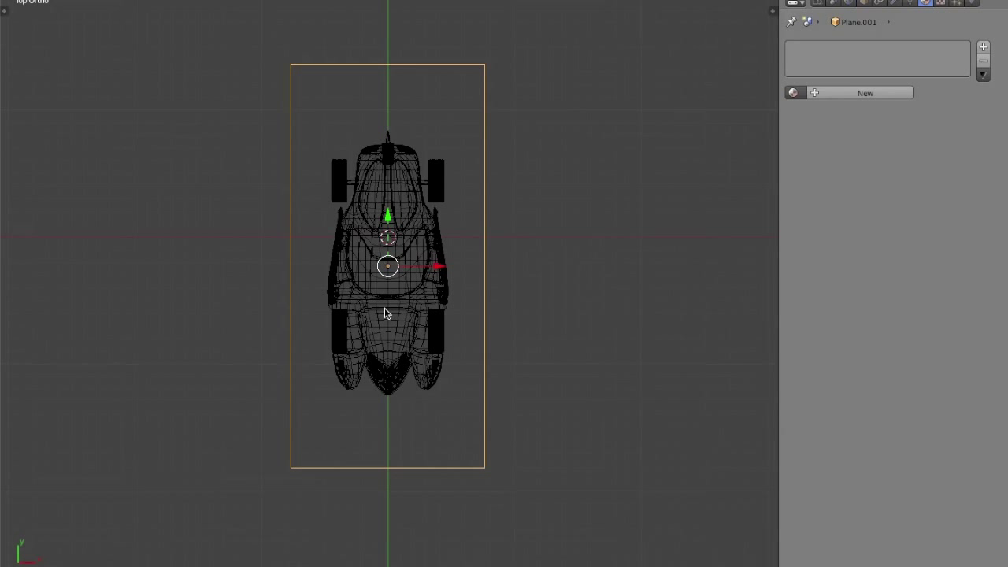
Raise the plane above the car in side view, then return to solid shading.
{"action": "middle_click_drag", "start_coordinate": [386, 315], "coordinate": [361, 235]}
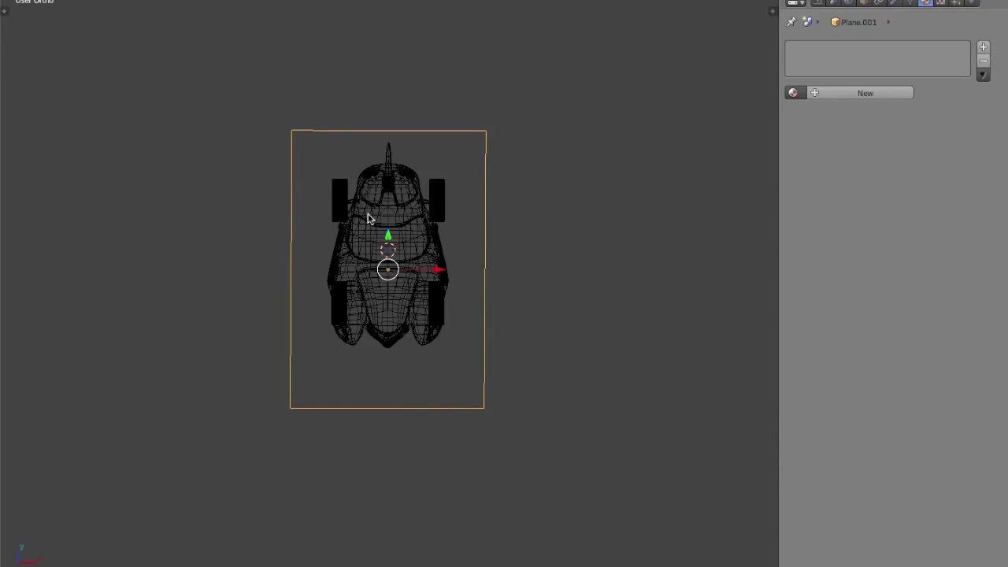
{"action": "key", "text": "KP_3"}
{"action": "left_click_drag", "start_coordinate": [407, 227], "coordinate": [355, 99]}
{"action": "middle_click_drag", "start_coordinate": [355, 100], "coordinate": [345, 171]}
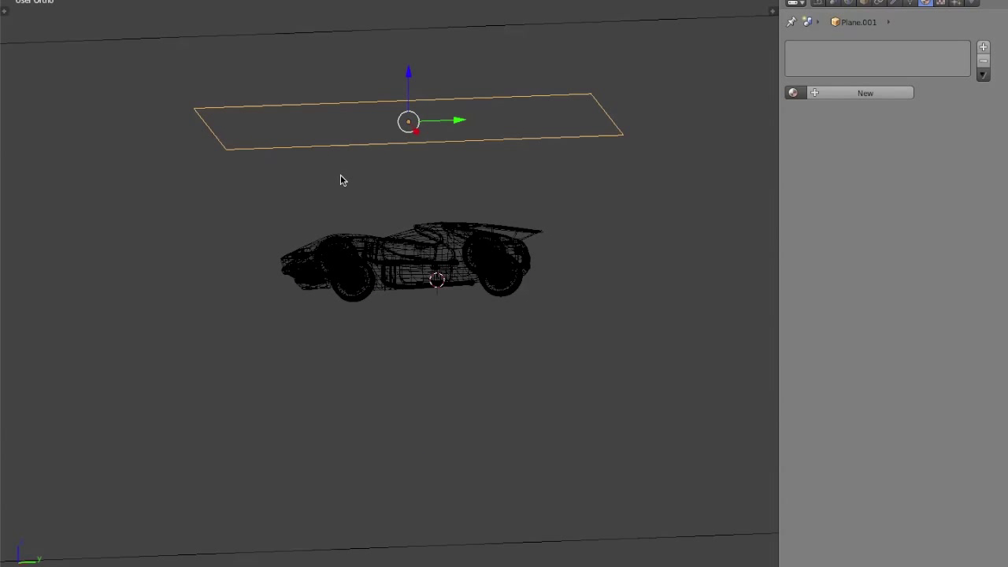
{"action": "key", "text": "z"}
{"action": "key", "text": "KP_8"}
{"action": "key", "text": "KP_8"}
{"action": "key", "text": "KP_8"}
{"action": "key", "text": "KP_4"}
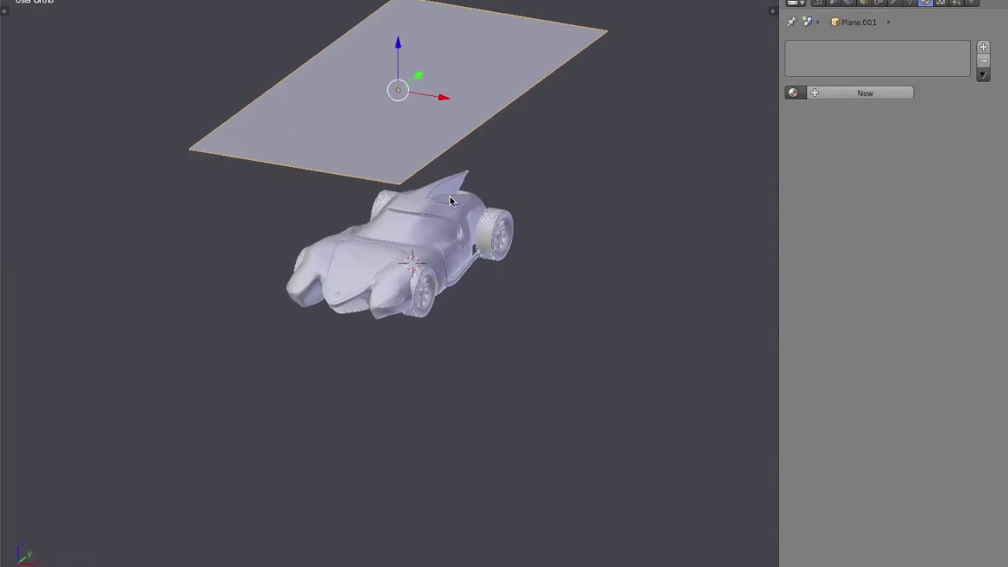
{"action": "scroll", "coordinate": [450, 201], "scroll_direction": "up", "scroll_amount": 1}
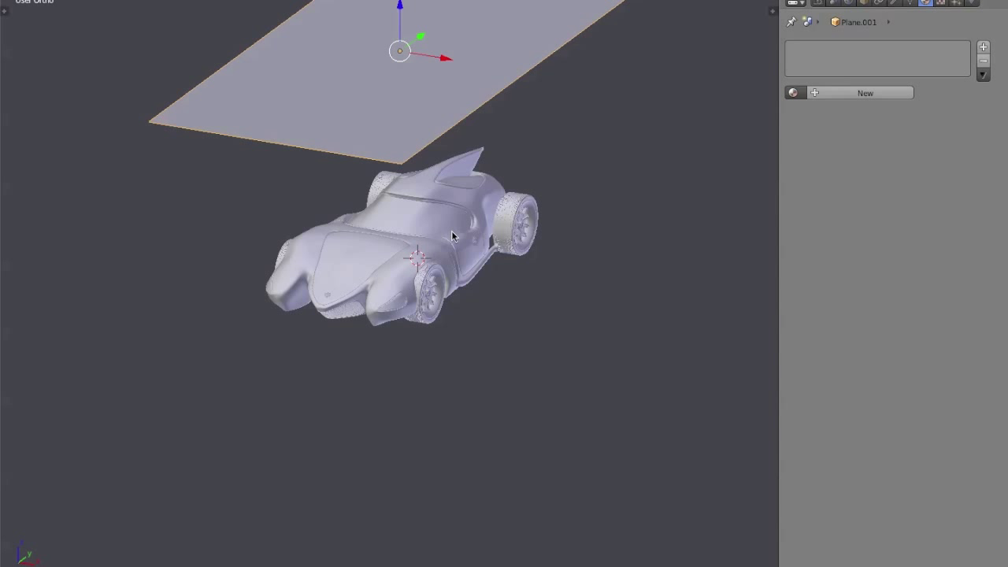
Create a new material on the overhead plane named 'Lamp'.
{"action": "key", "text": "KP_5"}
{"action": "scroll", "coordinate": [441, 239], "scroll_direction": "up", "scroll_amount": 2}
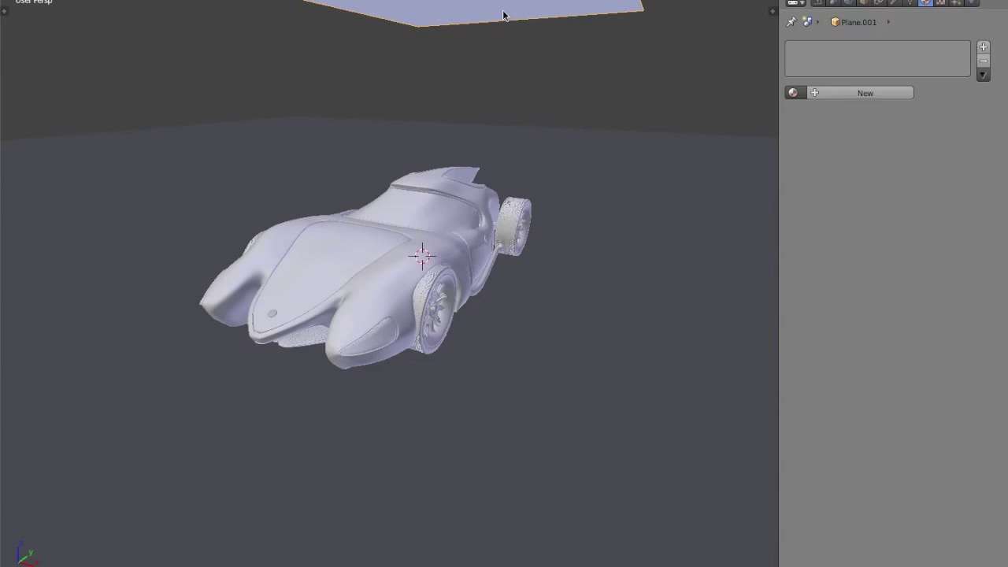
{"action": "left_click", "coordinate": [839, 94]}
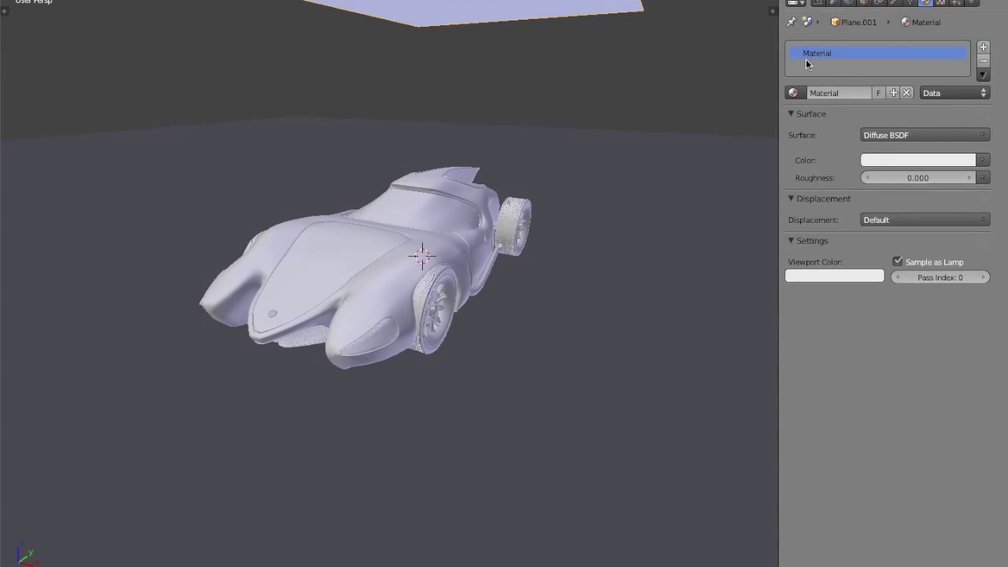
{"action": "left_click", "coordinate": [824, 93]}
{"action": "type", "text": "Lamp"}
{"action": "key", "text": "Return"}
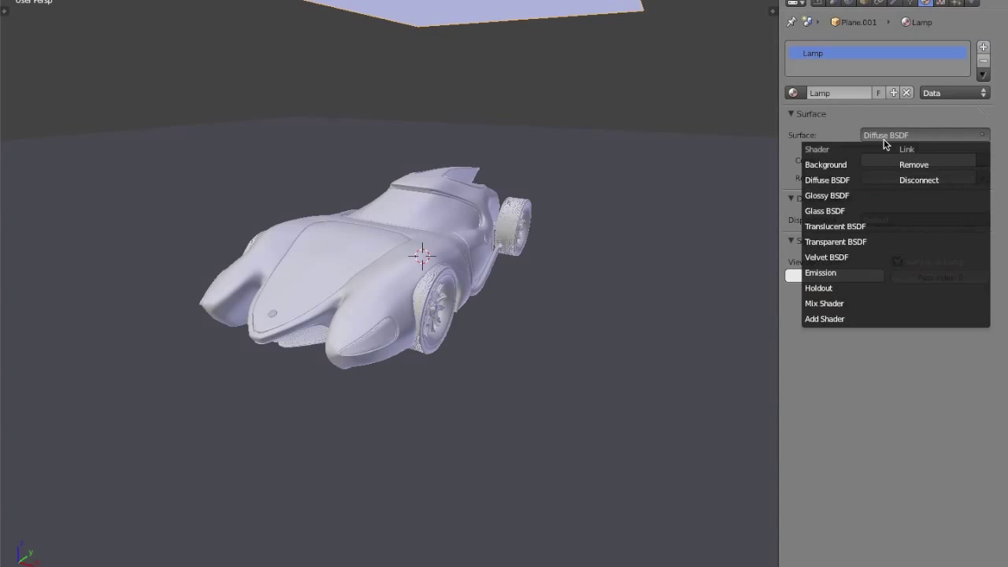
Make the Lamp material an Emission shader with Strength 1.5.
{"action": "left_click", "coordinate": [835, 273]}
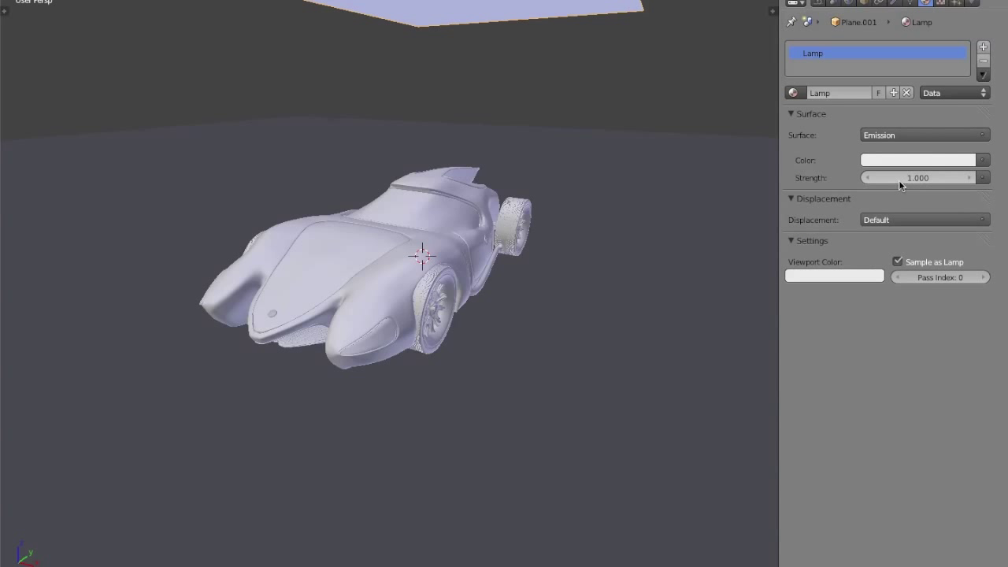
{"action": "left_click", "coordinate": [891, 161]}
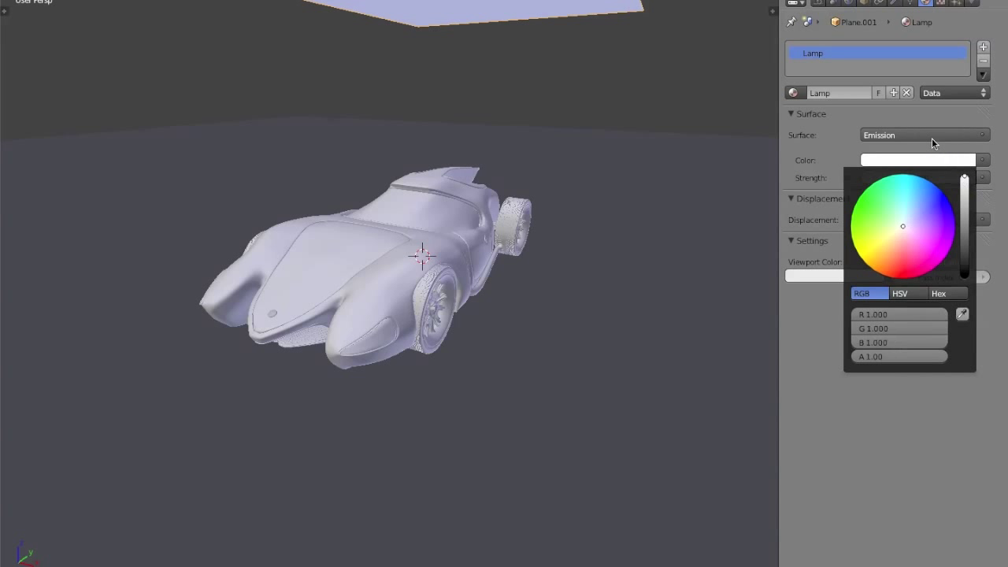
{"action": "left_click", "coordinate": [916, 177]}
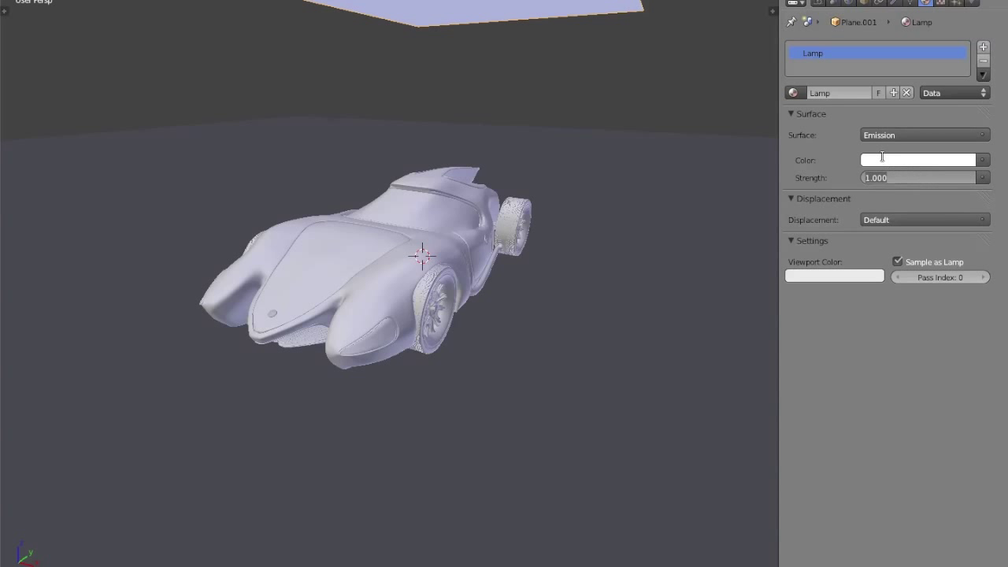
{"action": "type", "text": "1.5"}
{"action": "key", "text": "Return"}
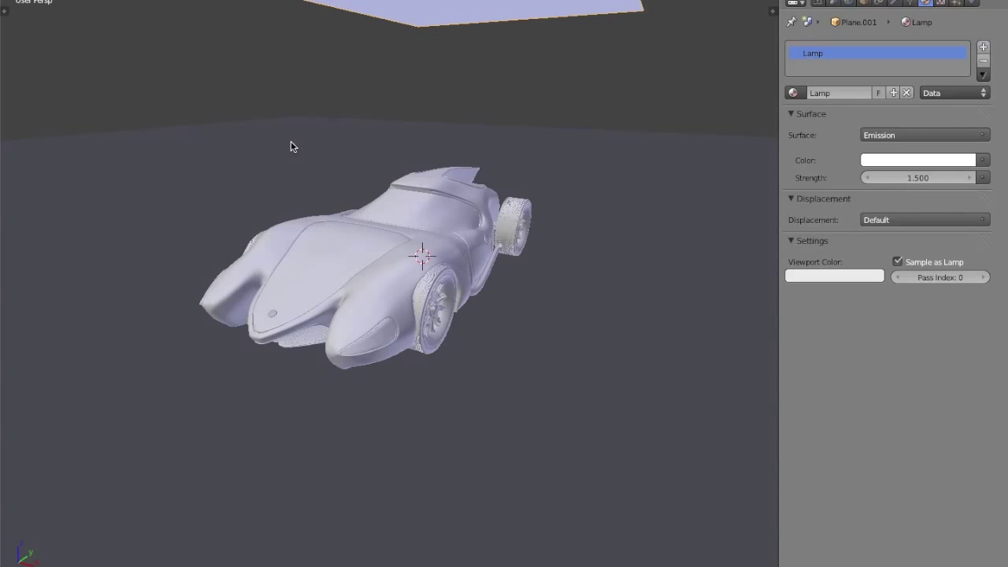
{"action": "middle_click_drag", "start_coordinate": [438, 178], "coordinate": [473, 244]}
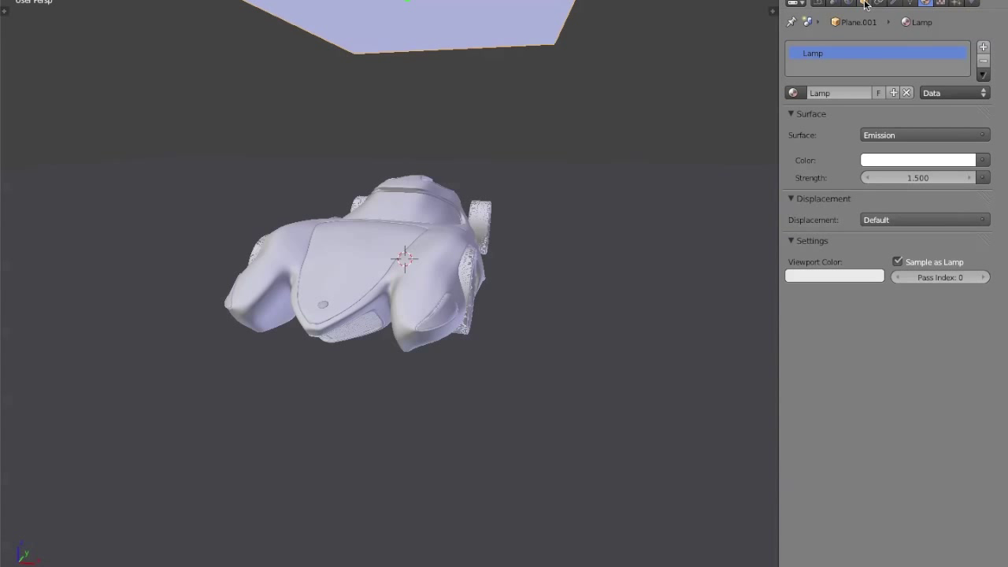
Remove the World's Background shader so Surface is None, and uncheck Ambient Occlusion.
{"action": "left_click", "coordinate": [855, 4]}
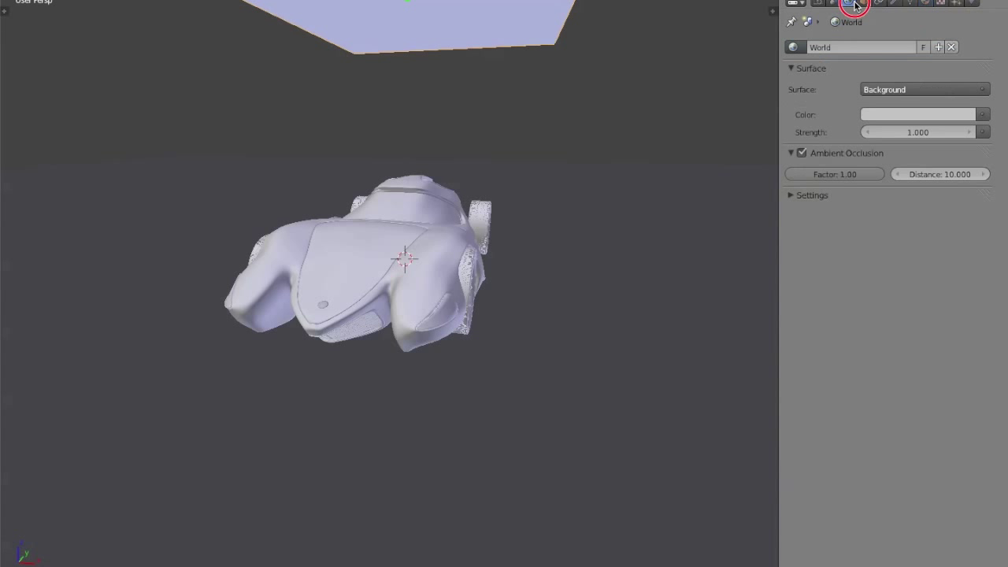
{"action": "left_click", "coordinate": [980, 89]}
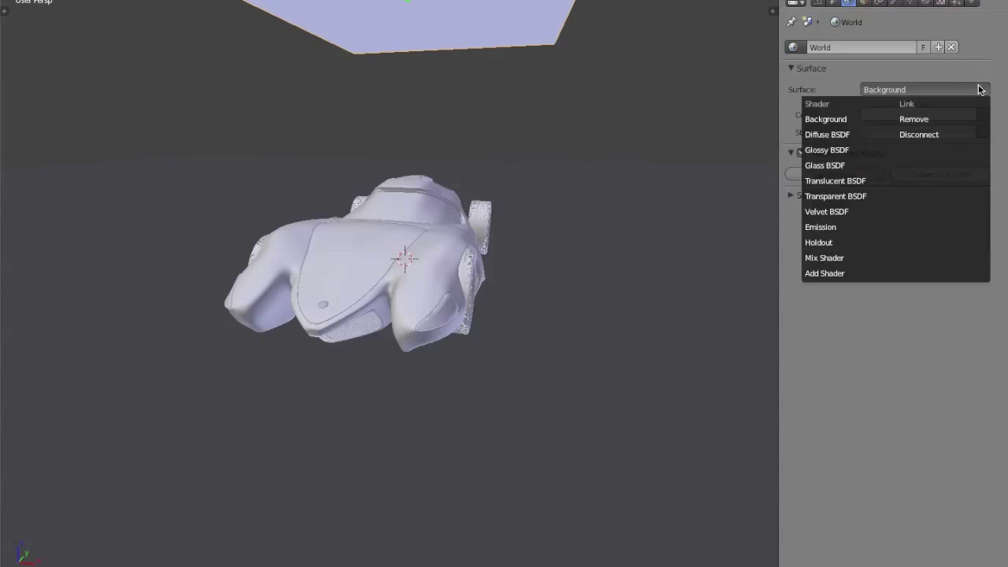
{"action": "left_click", "coordinate": [931, 126]}
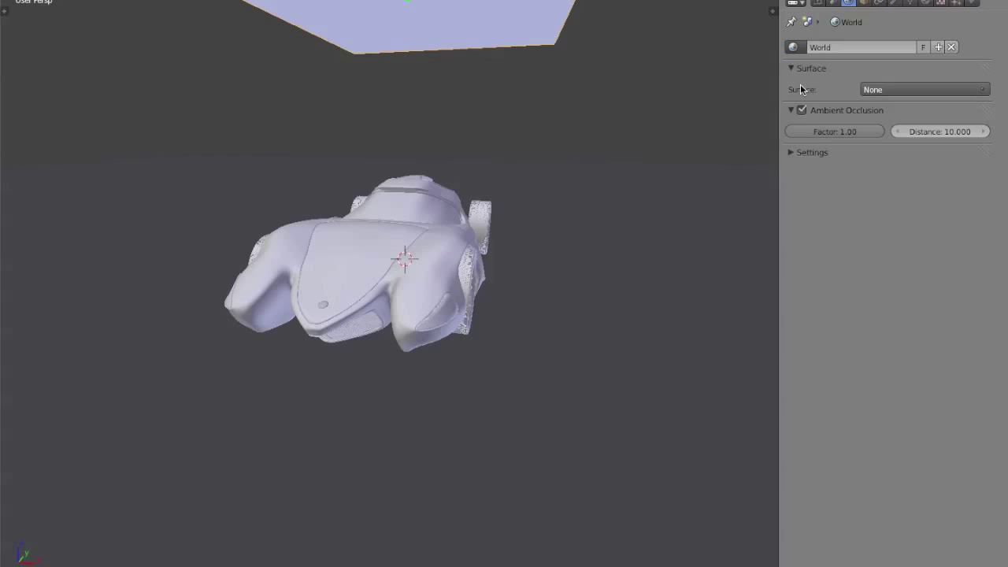
{"action": "left_click", "coordinate": [874, 91]}
{"action": "left_click", "coordinate": [877, 115]}
{"action": "left_click", "coordinate": [887, 91]}
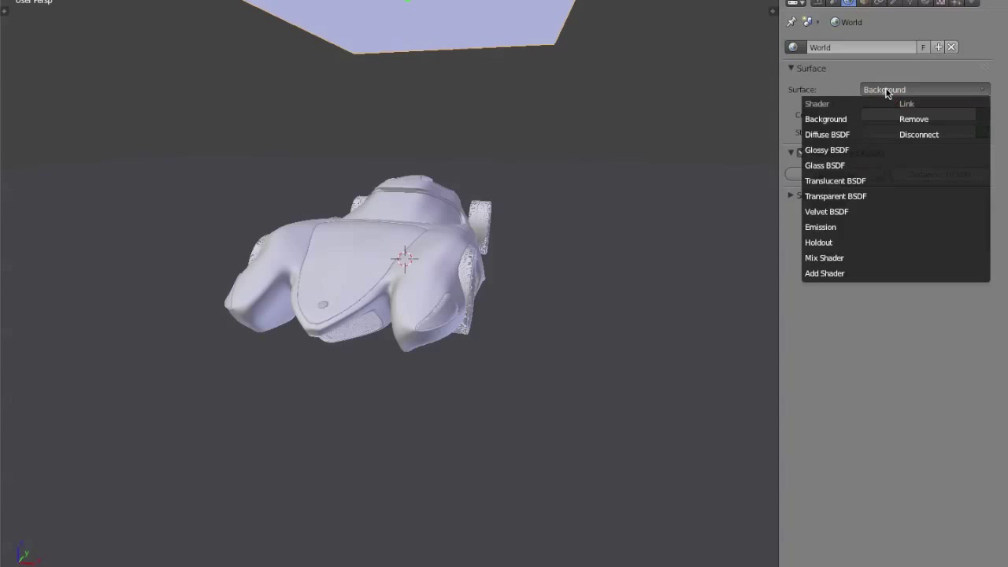
{"action": "left_click", "coordinate": [914, 118]}
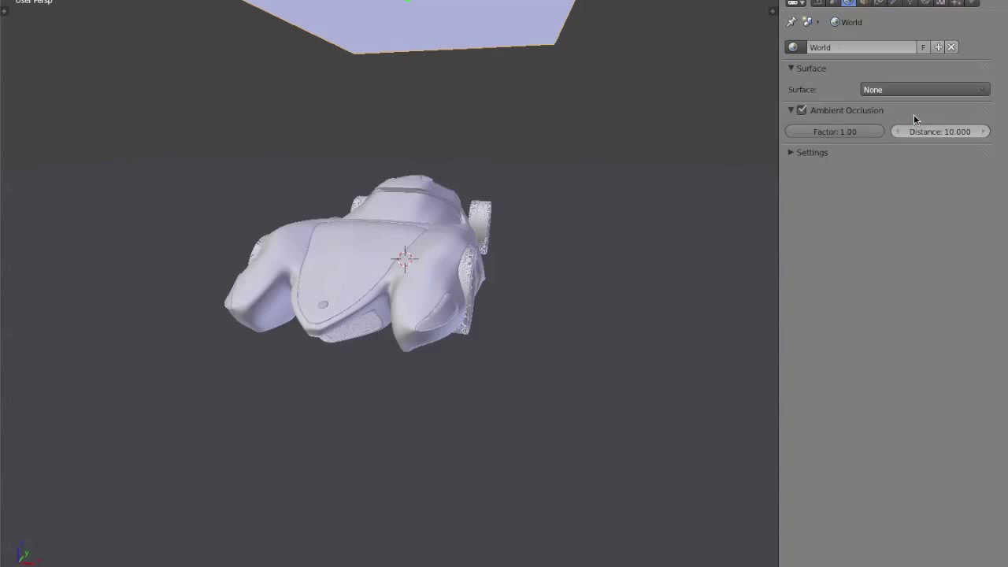
{"action": "left_click", "coordinate": [802, 113]}
{"action": "middle_click_drag", "start_coordinate": [627, 155], "coordinate": [437, 309]}
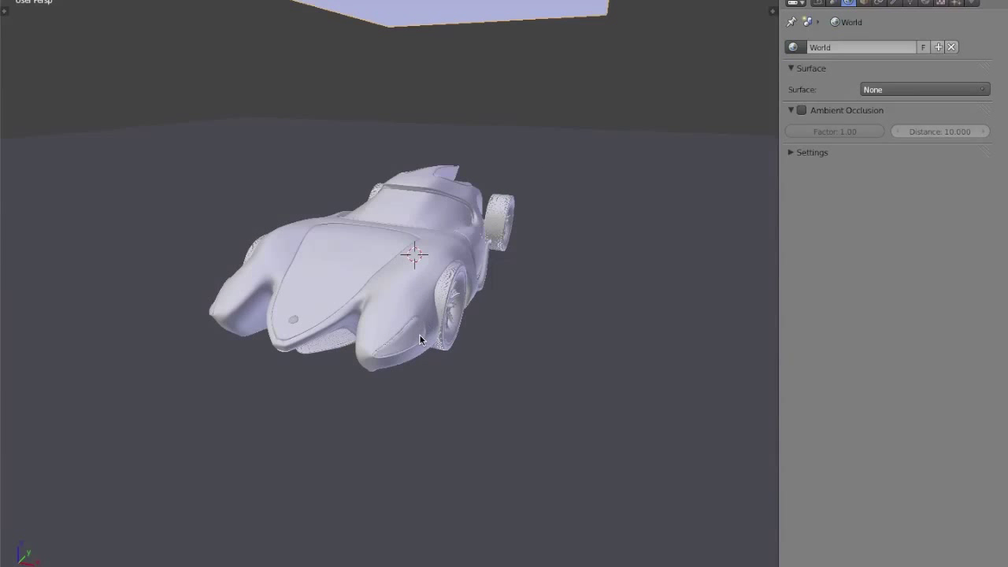
Select the Signal Lights object and view its modifiers.
{"action": "right_click", "coordinate": [420, 339]}
{"action": "left_click", "coordinate": [895, 3]}
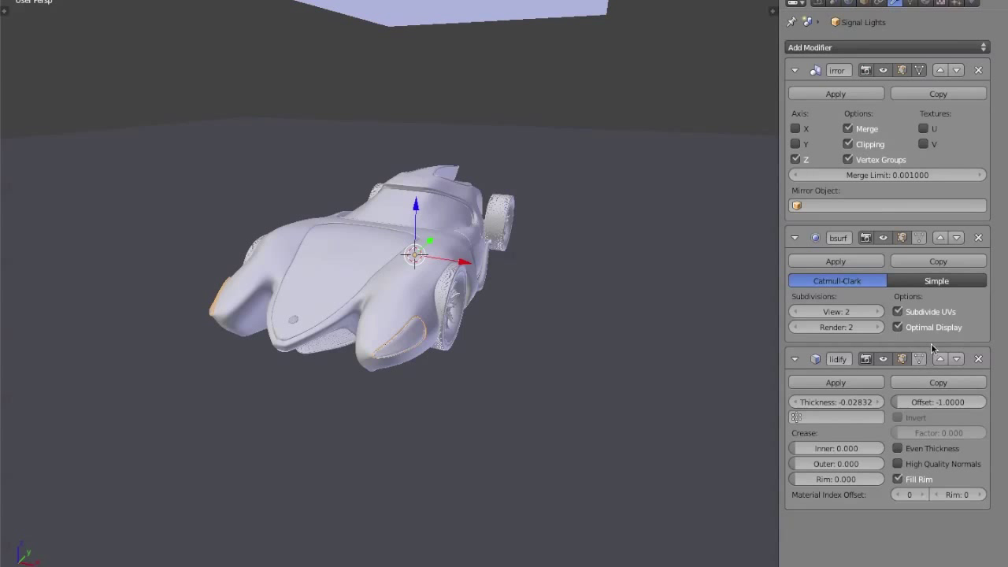
{"action": "scroll", "coordinate": [308, 409], "scroll_direction": "up", "scroll_amount": 5}
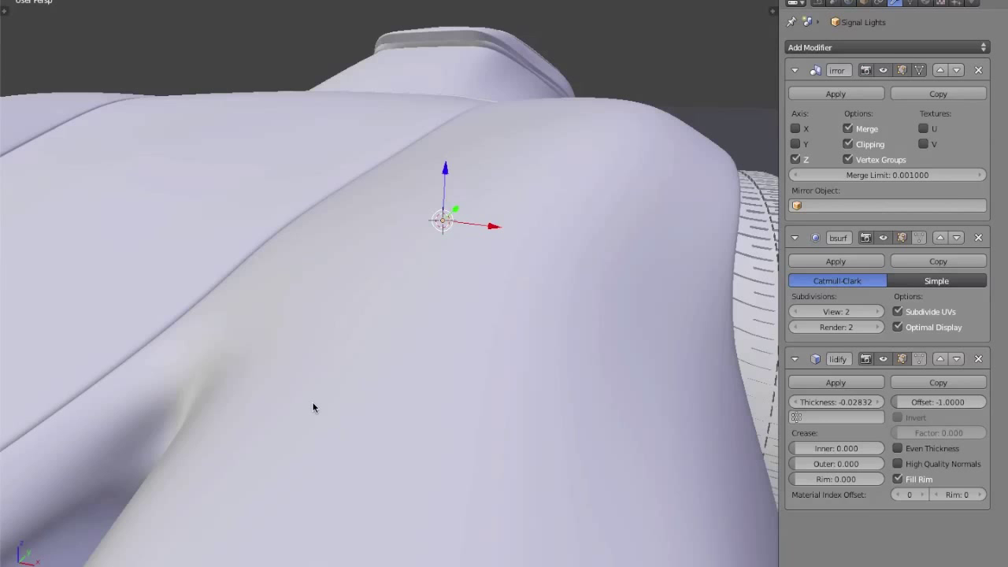
{"action": "scroll", "coordinate": [386, 390], "scroll_direction": "down", "scroll_amount": 5}
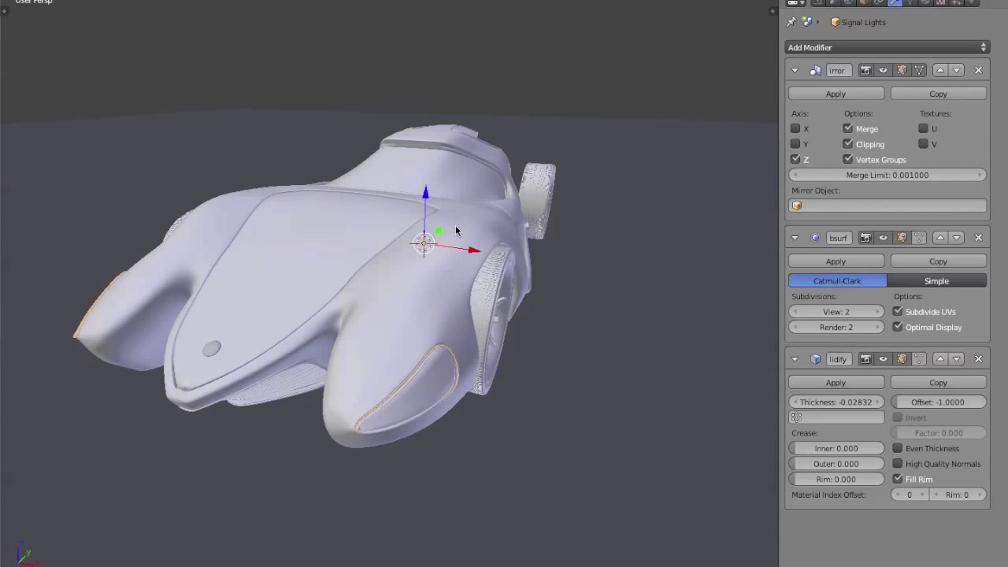
Switch the viewport to Rendered shading and split it into solid and rendered views.
{"action": "middle_click_drag", "start_coordinate": [455, 225], "coordinate": [432, 243]}
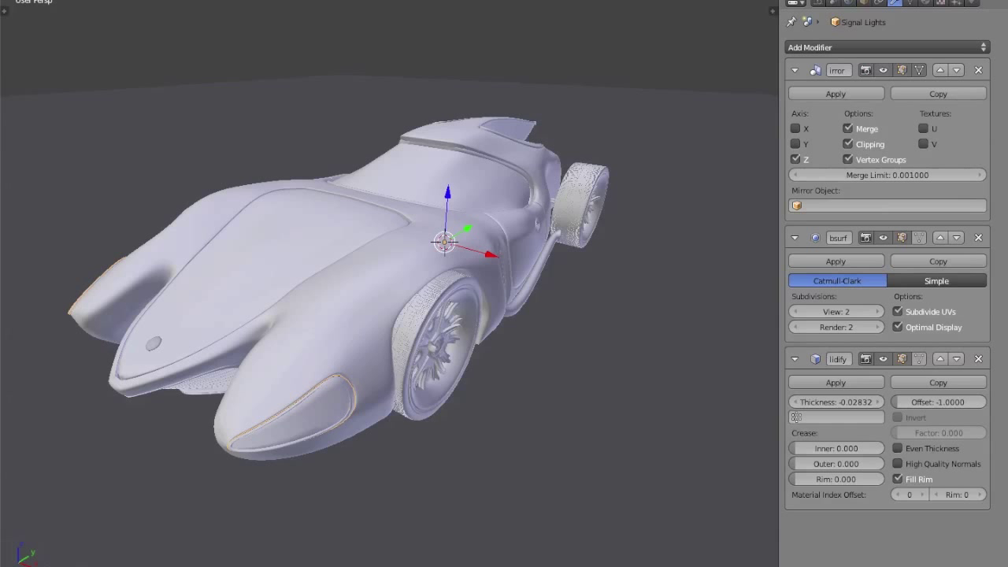
{"action": "key", "text": "z"}
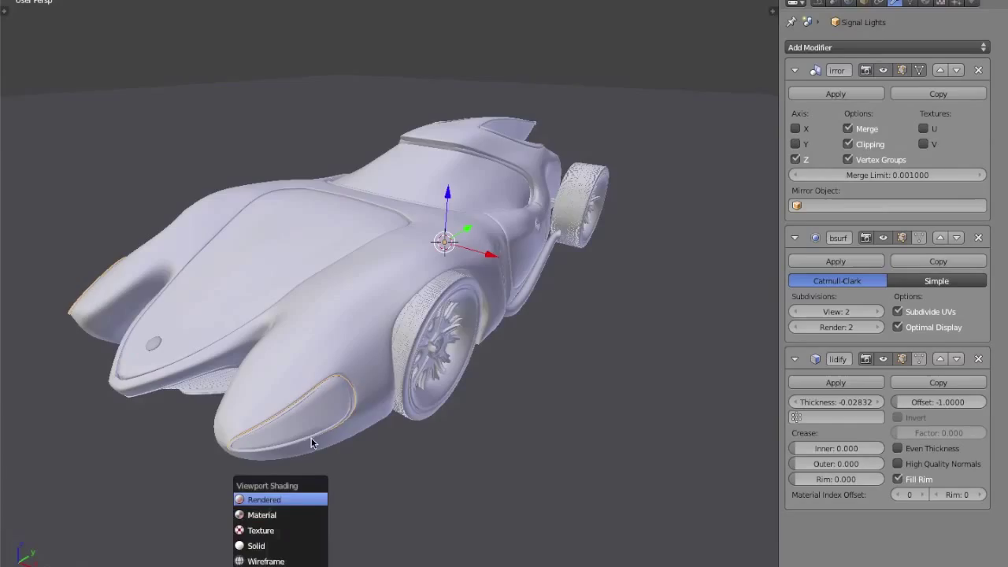
{"action": "key", "text": "Return"}
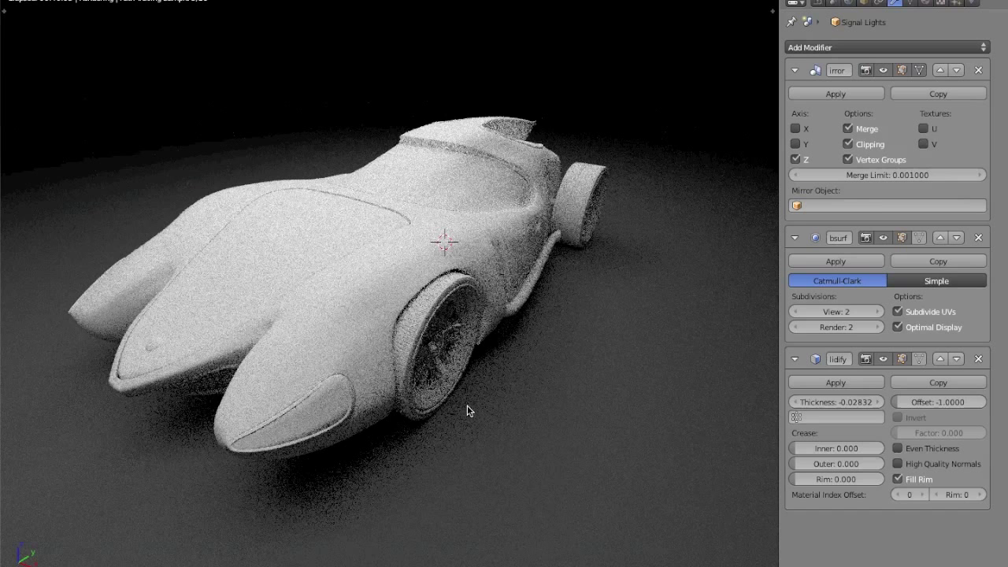
{"action": "right_click", "coordinate": [463, 368]}
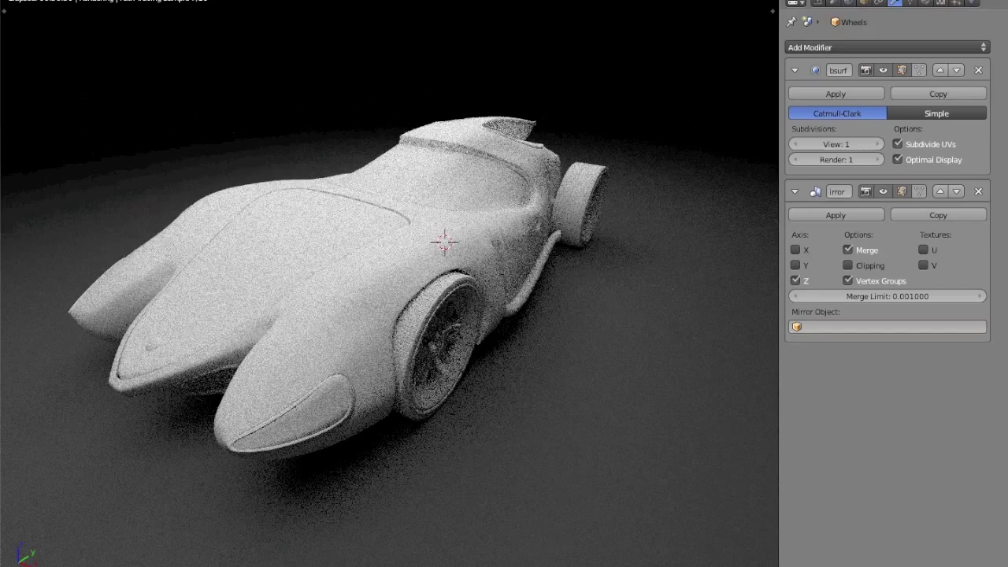
{"action": "mouse_move", "coordinate": [15, 560]}
{"action": "left_mouse_down"}
{"action": "mouse_move", "coordinate": [44, 113]}
{"action": "mouse_move", "coordinate": [33, 95]}
{"action": "mouse_move", "coordinate": [40, 209]}
{"action": "mouse_move", "coordinate": [31, 186]}
{"action": "left_mouse_up"}
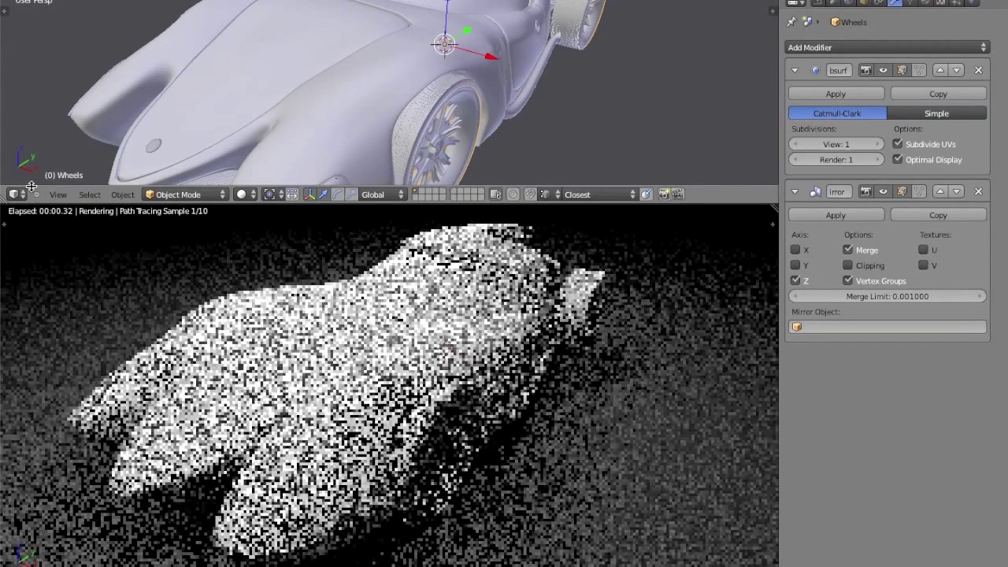
Change the top editor into a Node Editor.
{"action": "left_click", "coordinate": [31, 194]}
{"action": "left_click", "coordinate": [31, 194]}
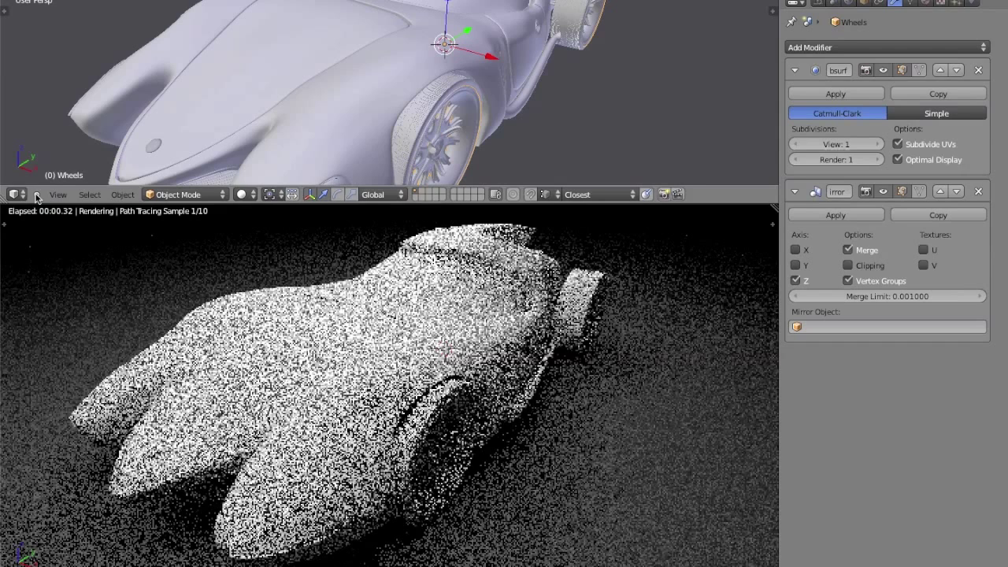
{"action": "left_click", "coordinate": [14, 194]}
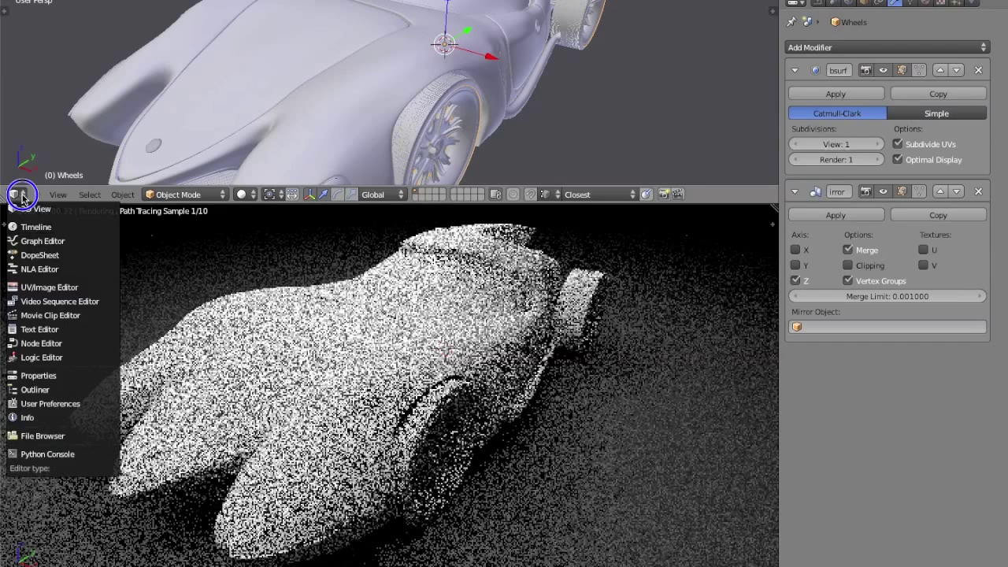
{"action": "left_click", "coordinate": [39, 343]}
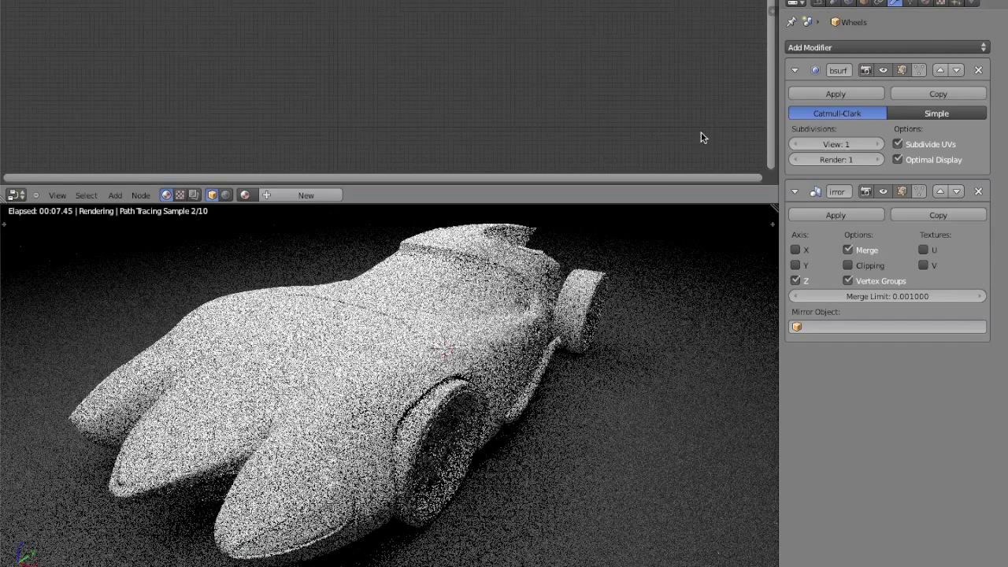
Give the tires object a new material named 'Chrome'.
{"action": "right_click", "coordinate": [467, 451]}
{"action": "left_click", "coordinate": [926, 4]}
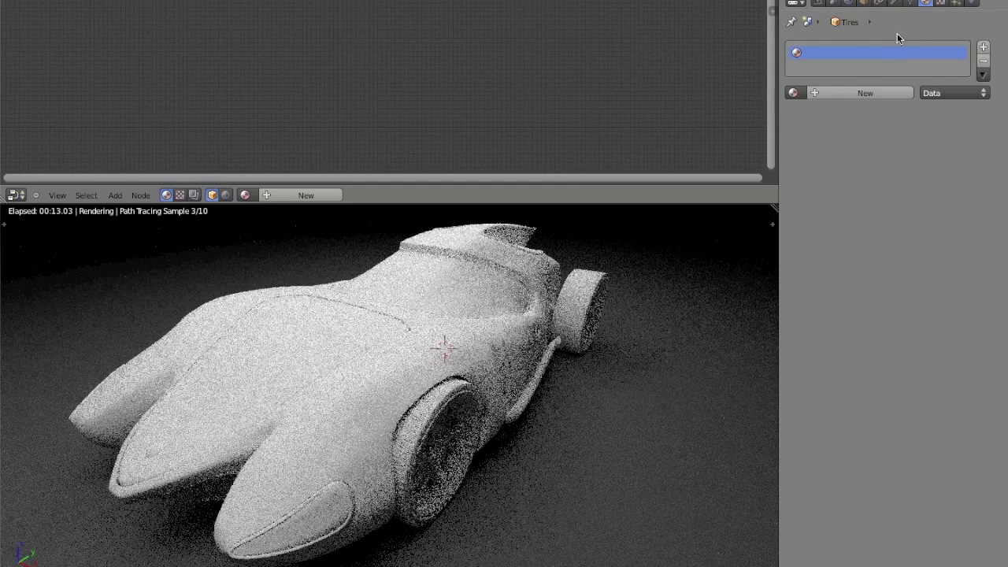
{"action": "left_click", "coordinate": [828, 95]}
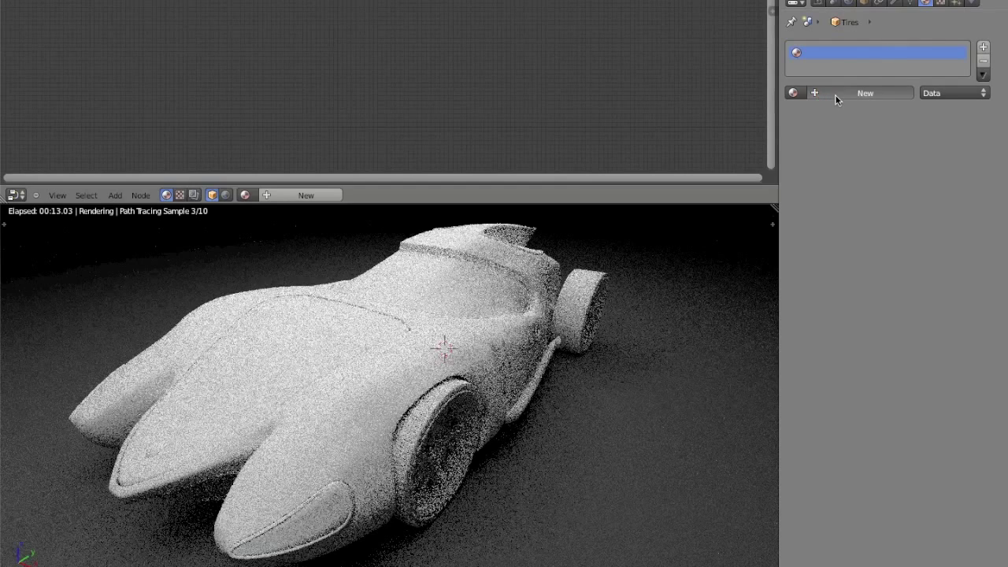
{"action": "left_click", "coordinate": [839, 94]}
{"action": "type", "text": "Chr"}
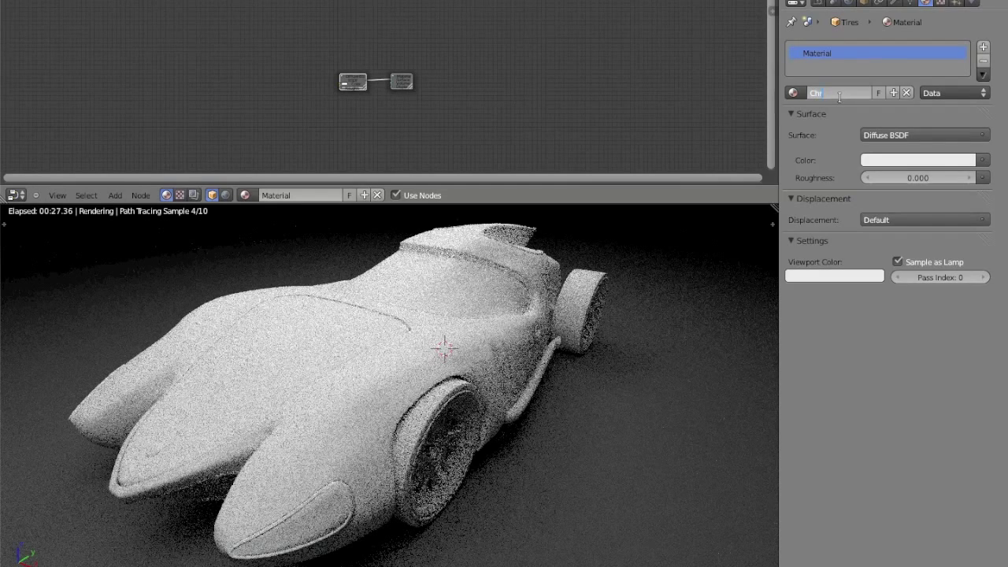
{"action": "type", "text": "ome"}
{"action": "key", "text": "Return"}
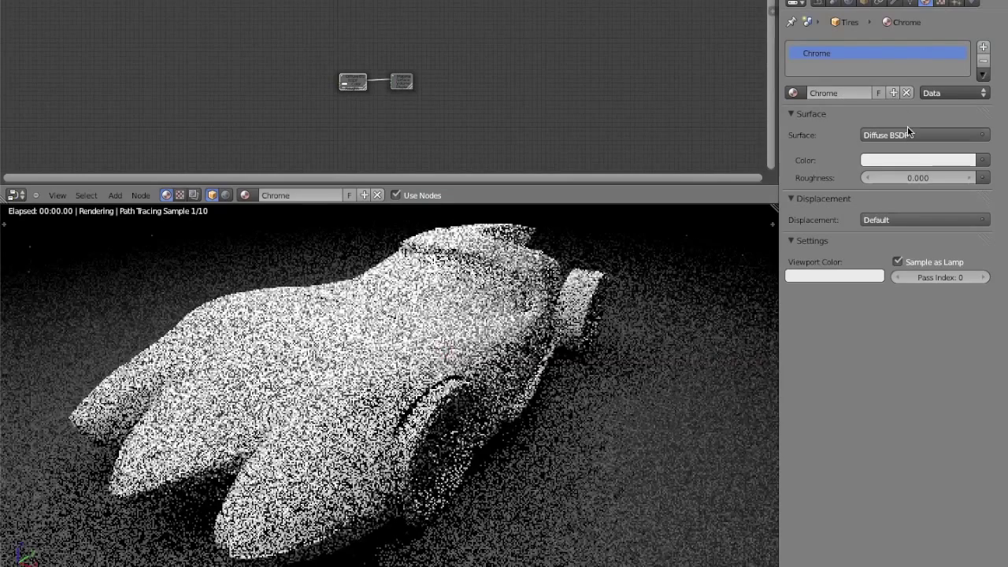
Delete the default Diffuse BSDF node from the Chrome material.
{"action": "scroll", "coordinate": [353, 78], "scroll_direction": "up", "scroll_amount": 6}
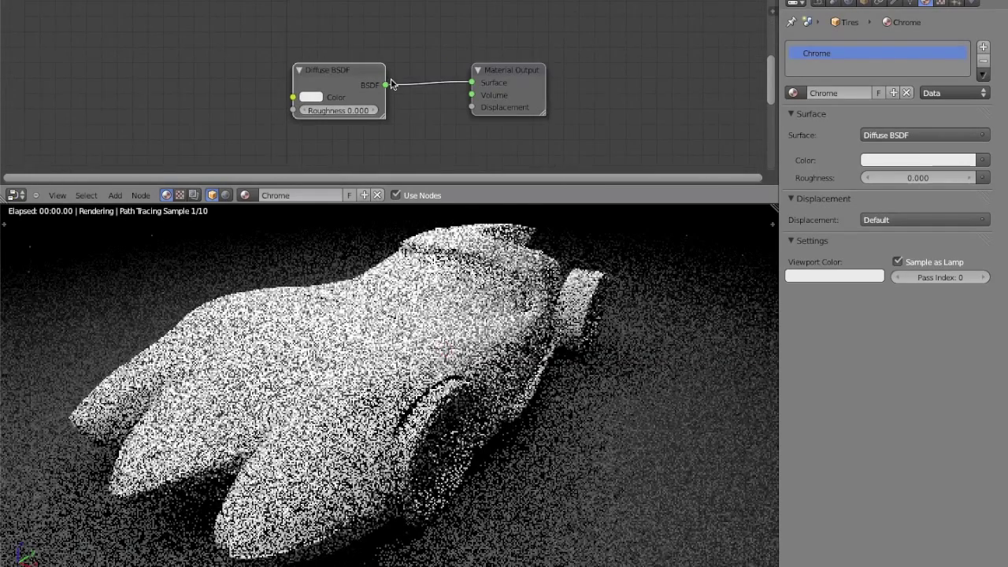
{"action": "left_click", "coordinate": [364, 72]}
{"action": "key", "text": "x"}
{"action": "middle_click_drag", "start_coordinate": [367, 72], "coordinate": [513, 81]}
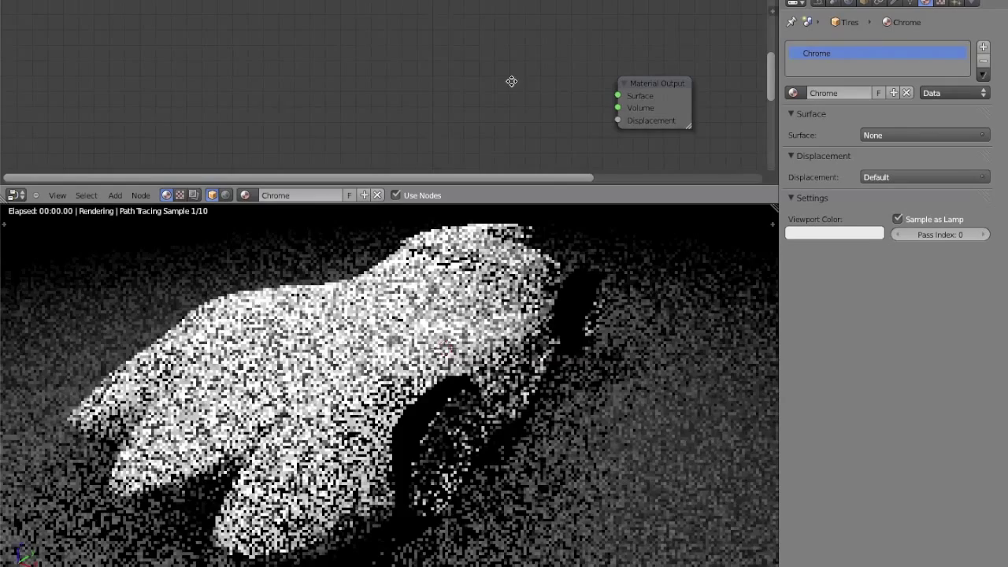
{"action": "key", "text": "shift+a"}
Add a Glossy BSDF node and place a duplicate of it below the first.
{"action": "mouse_move", "coordinate": [445, 76]}
{"action": "mouse_move", "coordinate": [441, 103]}
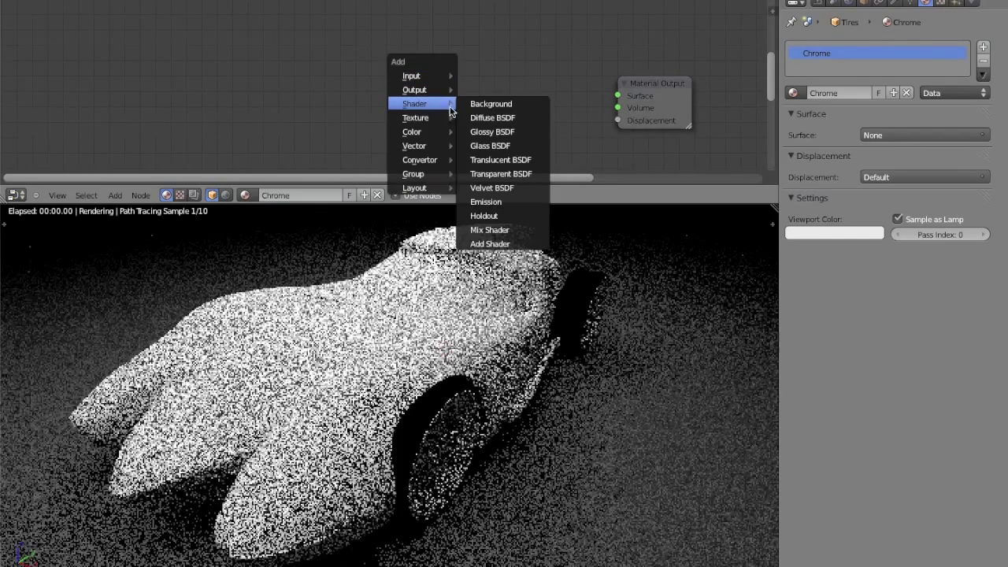
{"action": "left_click", "coordinate": [471, 131]}
{"action": "middle_click_drag", "start_coordinate": [476, 117], "coordinate": [459, 56]}
{"action": "left_click_drag", "start_coordinate": [459, 56], "coordinate": [288, 27]}
{"action": "left_click_drag", "start_coordinate": [365, 96], "coordinate": [384, 78]}
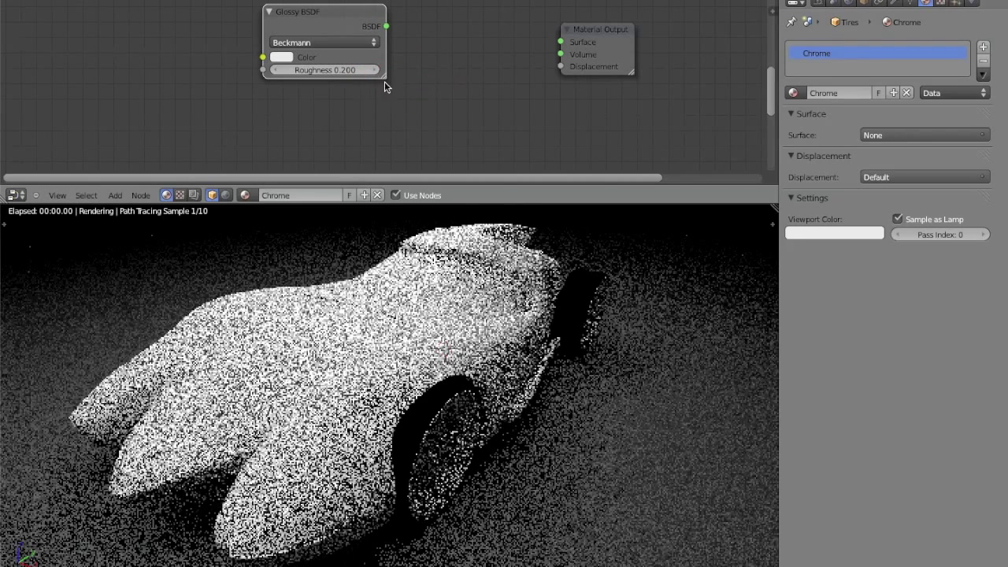
{"action": "key", "text": "shift+d"}
{"action": "left_click", "coordinate": [422, 169]}
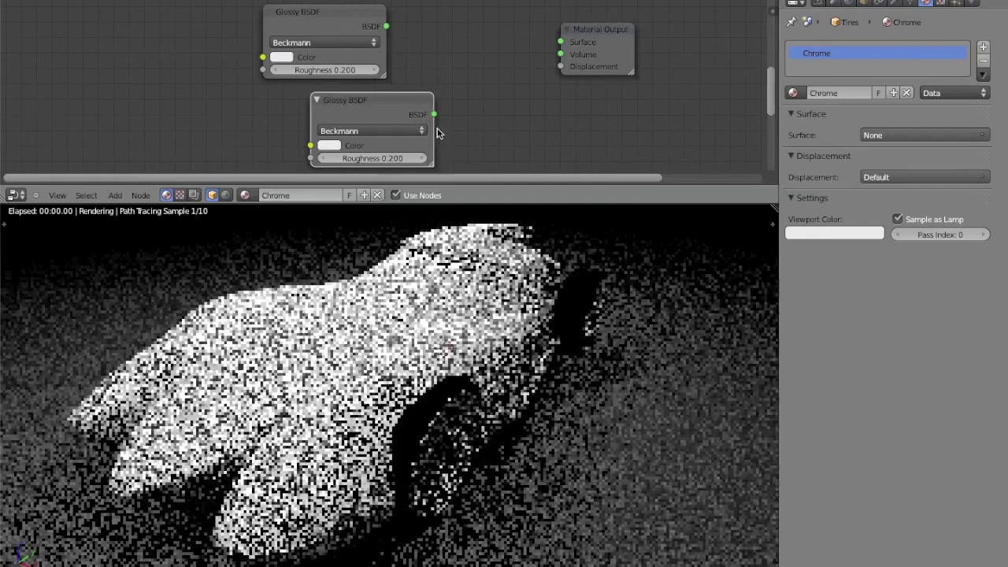
Add a Mix Shader node between the glossy nodes and the Material Output.
{"action": "key", "text": "shift+a"}
{"action": "mouse_move", "coordinate": [441, 130]}
{"action": "left_click", "coordinate": [481, 255]}
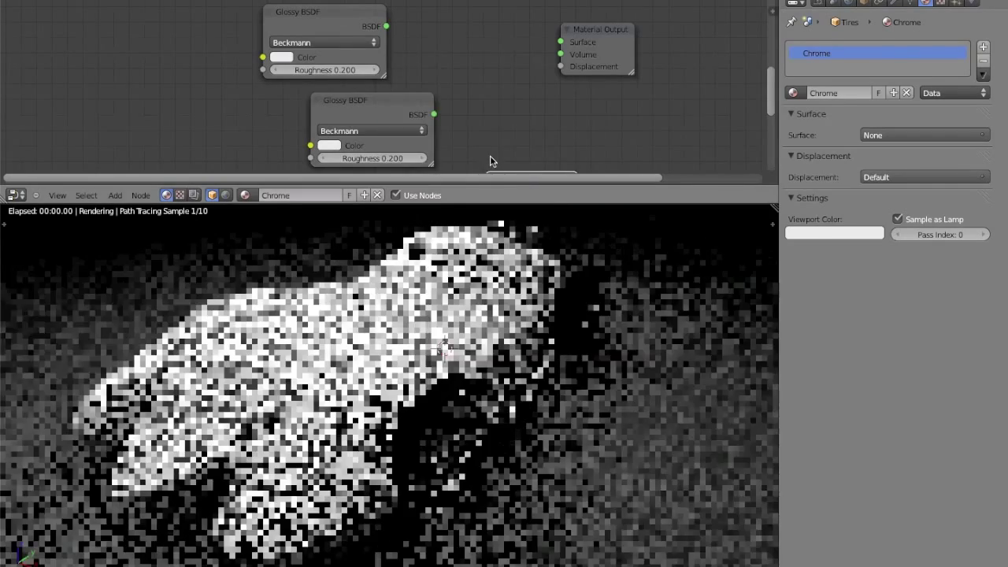
{"action": "left_click", "coordinate": [479, 71]}
{"action": "left_click_drag", "start_coordinate": [478, 72], "coordinate": [473, 10]}
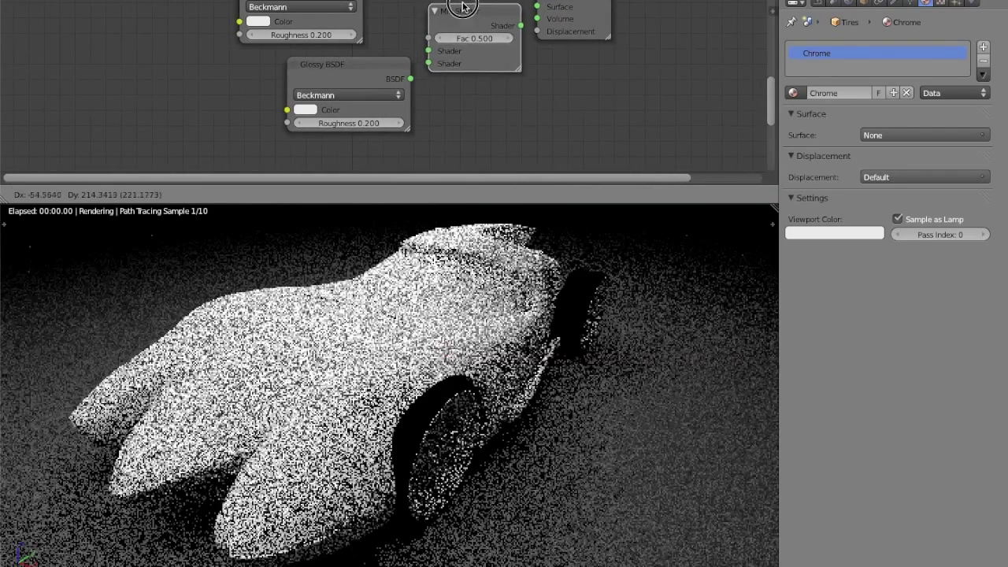
{"action": "middle_click_drag", "start_coordinate": [472, 9], "coordinate": [469, 53]}
{"action": "left_click_drag", "start_coordinate": [469, 53], "coordinate": [459, 29]}
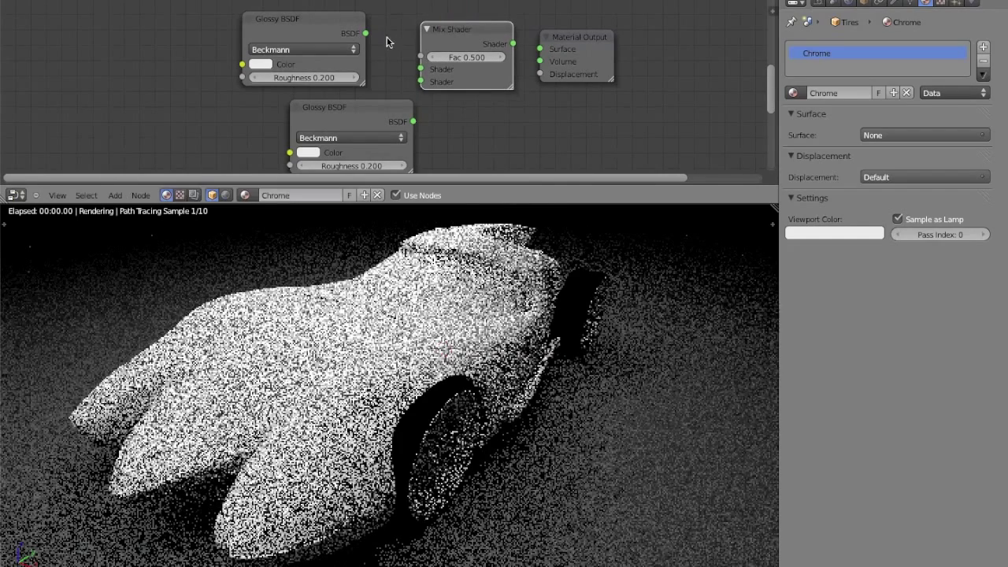
Connect both Glossy BSDFs into the Mix Shader and feed it into the Surface input.
{"action": "left_click_drag", "start_coordinate": [366, 33], "coordinate": [421, 69]}
{"action": "left_click", "coordinate": [418, 109]}
{"action": "left_click_drag", "start_coordinate": [412, 120], "coordinate": [422, 81]}
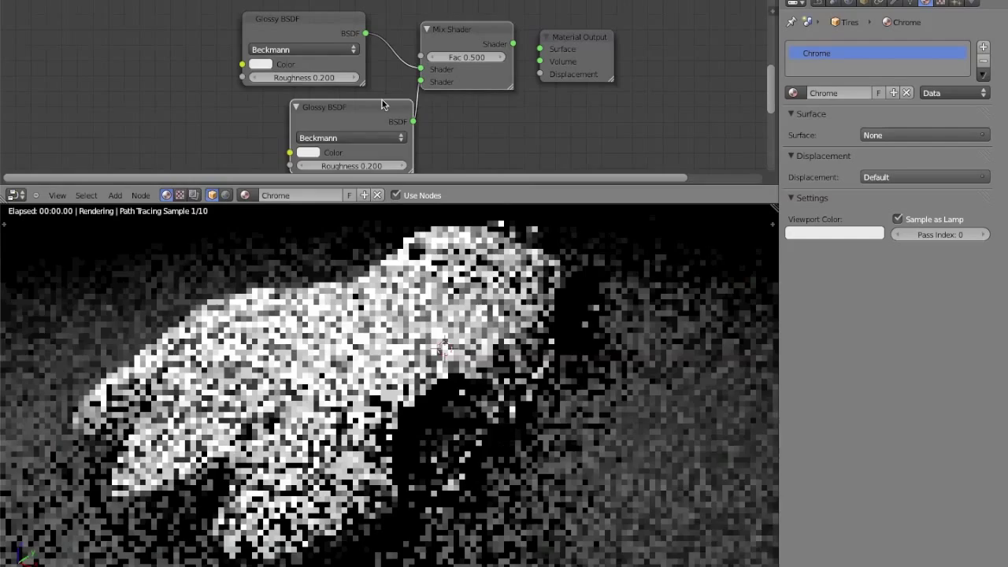
{"action": "left_click_drag", "start_coordinate": [368, 103], "coordinate": [304, 108]}
{"action": "left_click_drag", "start_coordinate": [462, 27], "coordinate": [450, 63]}
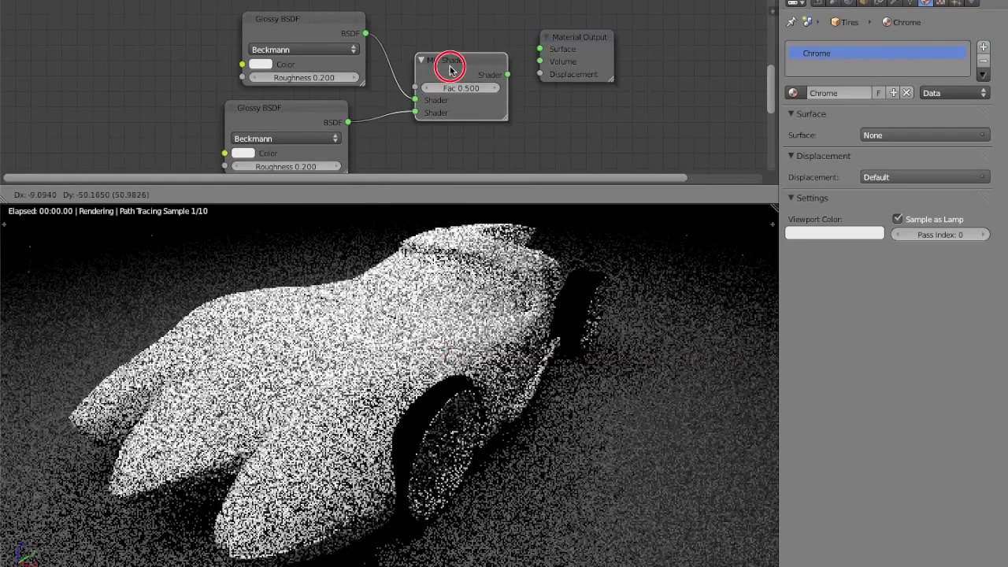
{"action": "left_click_drag", "start_coordinate": [562, 39], "coordinate": [541, 86]}
{"action": "middle_click_drag", "start_coordinate": [529, 127], "coordinate": [540, 90]}
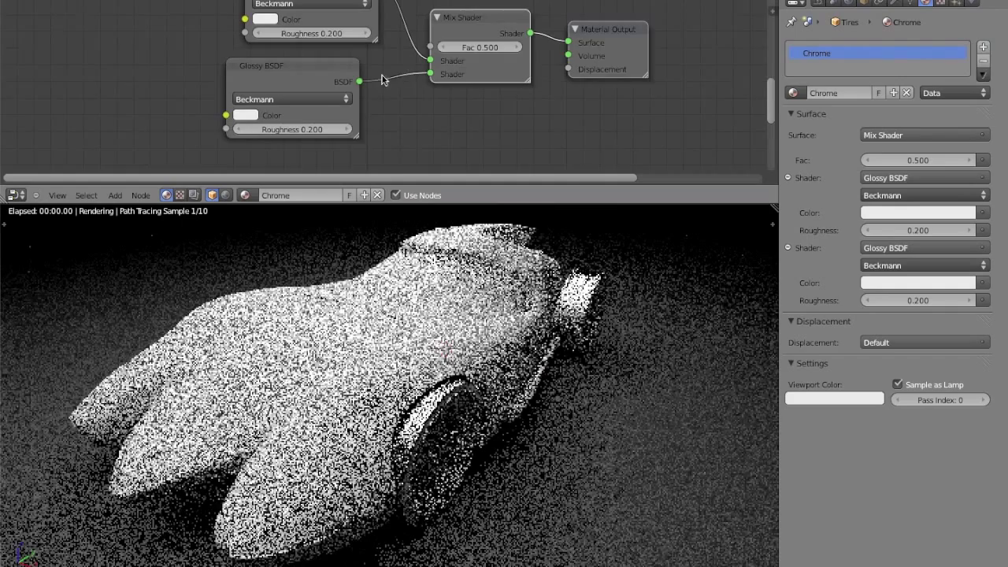
{"action": "middle_click_drag", "start_coordinate": [383, 76], "coordinate": [415, 118]}
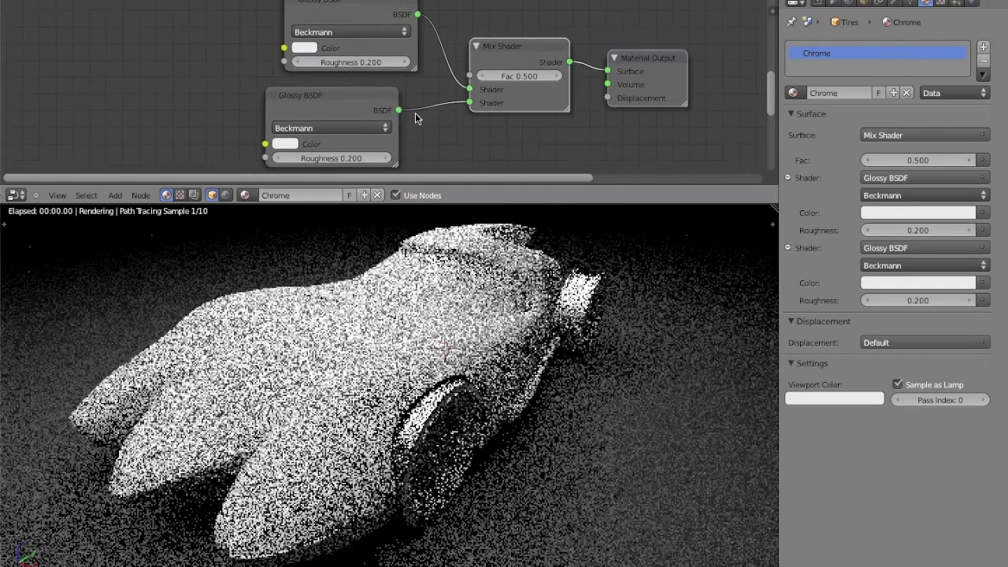
Set the upper Glossy roughness to 0.000 and brighten its colour.
{"action": "left_click_drag", "start_coordinate": [360, 62], "coordinate": [149, 61]}
{"action": "middle_click_drag", "start_coordinate": [382, 29], "coordinate": [378, 42]}
{"action": "left_click", "coordinate": [303, 62]}
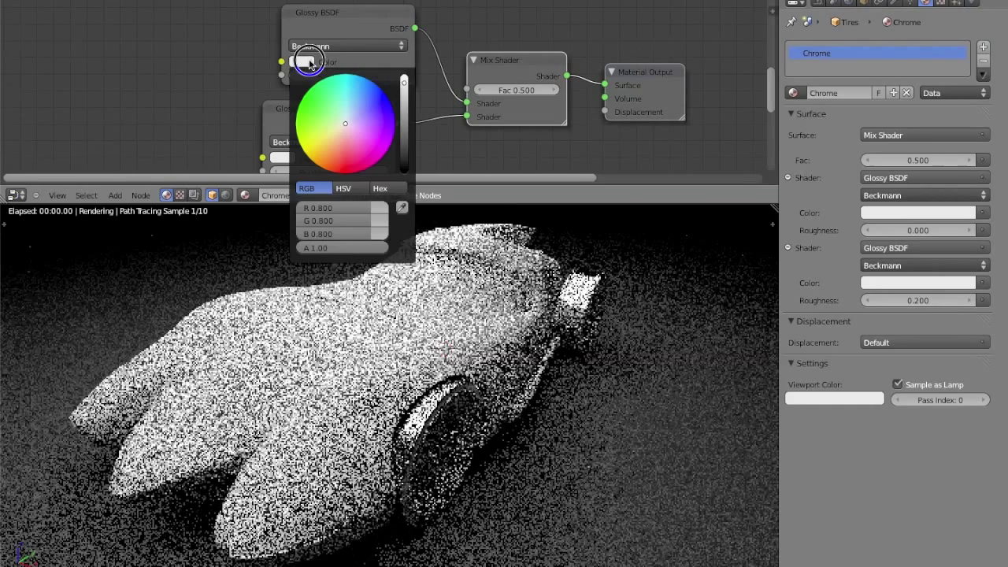
{"action": "left_click", "coordinate": [404, 83]}
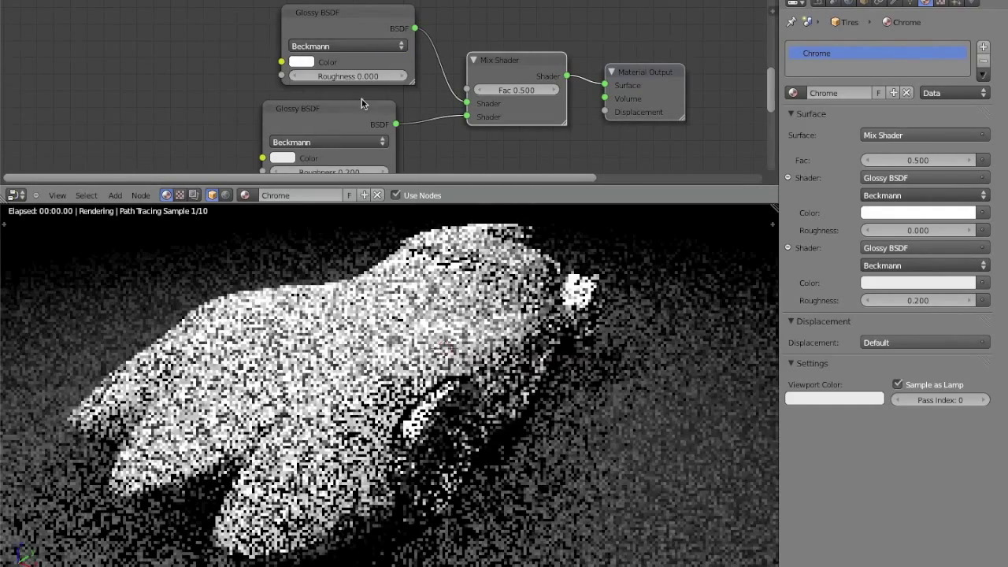
Give the lower Glossy roughness 0.100 and a light grey colour.
{"action": "middle_click_drag", "start_coordinate": [361, 98], "coordinate": [364, 60]}
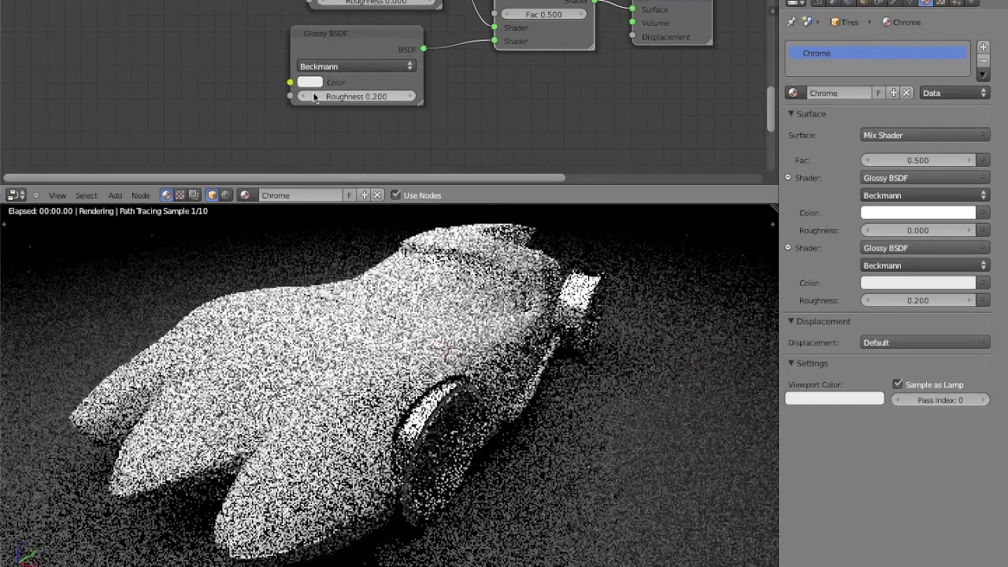
{"action": "left_click", "coordinate": [306, 96]}
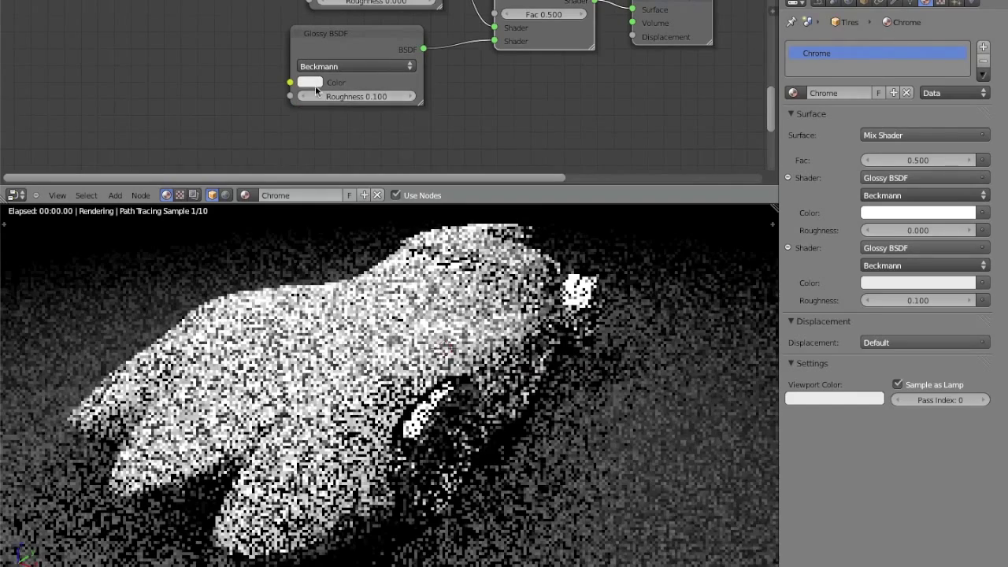
{"action": "left_click", "coordinate": [310, 82]}
{"action": "left_click", "coordinate": [412, 107]}
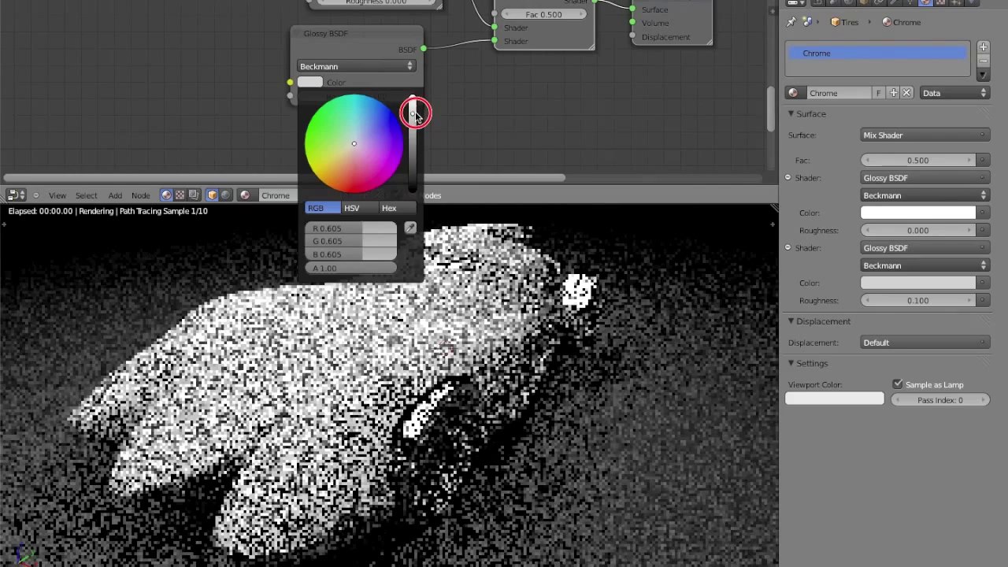
{"action": "middle_click_drag", "start_coordinate": [595, 25], "coordinate": [543, 44]}
{"action": "scroll", "coordinate": [492, 77], "scroll_direction": "up", "scroll_amount": 1}
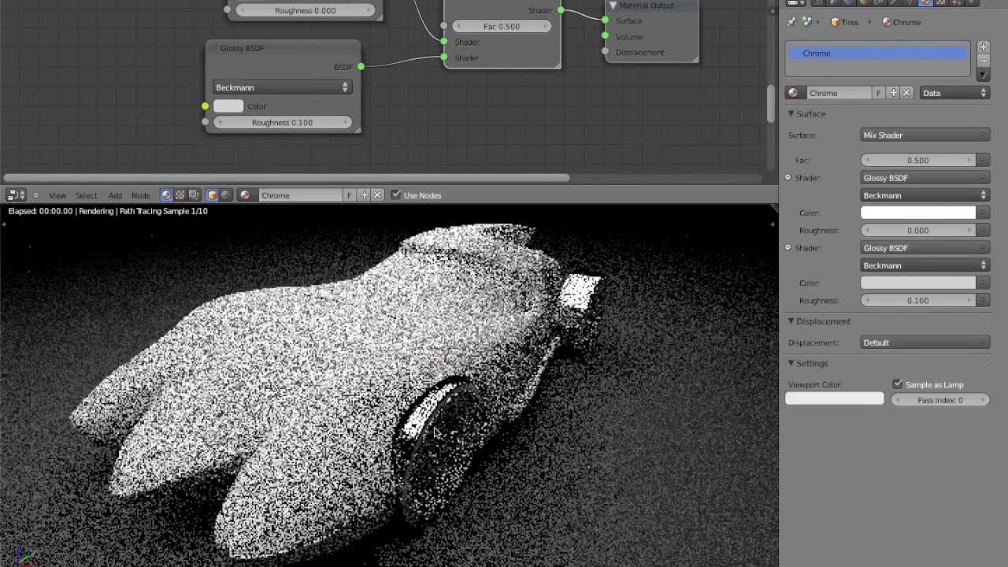
{"action": "middle_click_drag", "start_coordinate": [431, 430], "coordinate": [431, 404]}
{"action": "scroll", "coordinate": [441, 412], "scroll_direction": "up", "scroll_amount": 2}
{"action": "scroll", "coordinate": [442, 411], "scroll_direction": "up", "scroll_amount": 2}
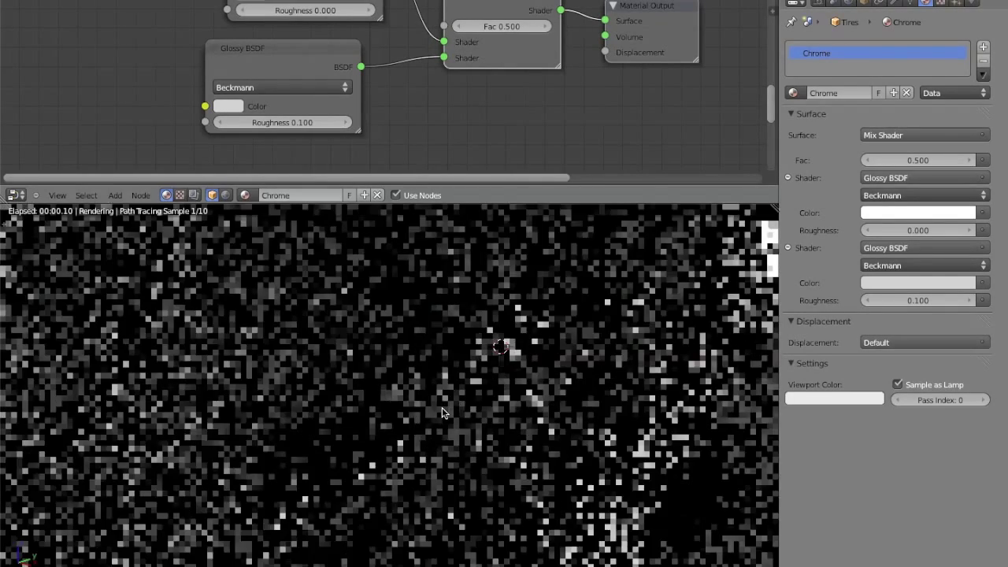
{"action": "scroll", "coordinate": [441, 411], "scroll_direction": "up", "scroll_amount": 2}
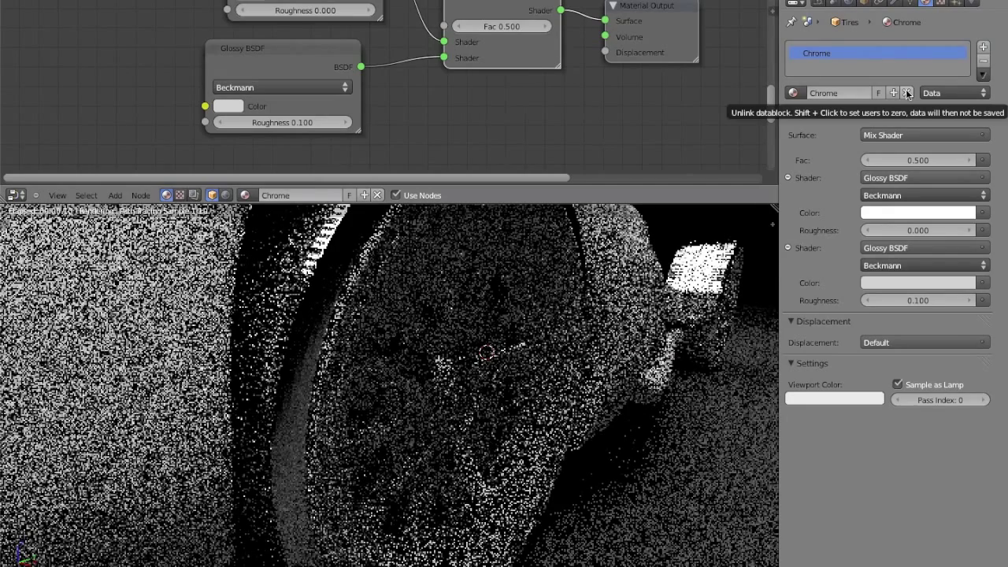
Reassign the existing Chrome material to the wheels.
{"action": "left_click", "coordinate": [907, 93]}
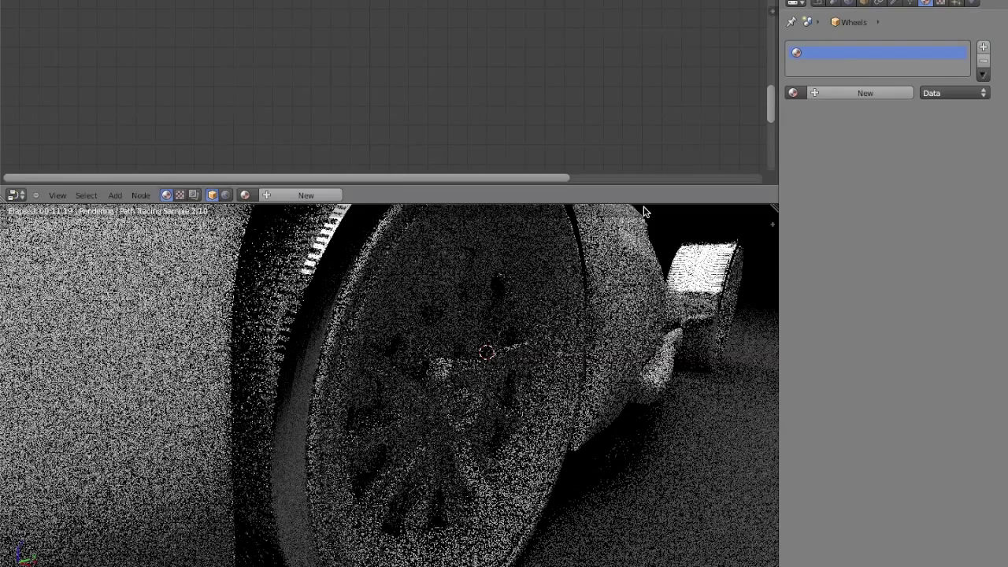
{"action": "left_click", "coordinate": [792, 92]}
{"action": "left_click", "coordinate": [817, 115]}
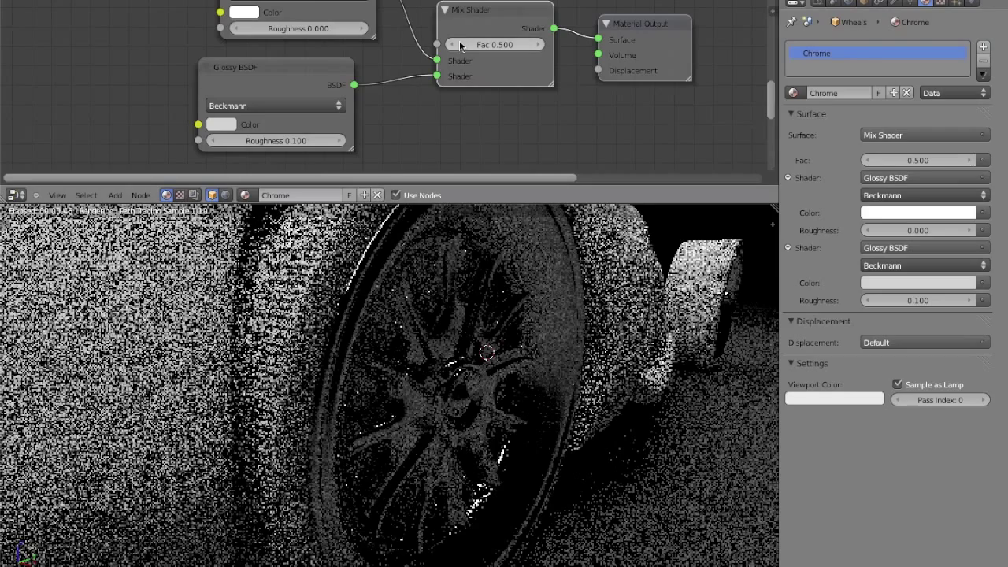
Lower the Chrome Mix Shader factor to 0.200 and inspect the wheel render.
{"action": "left_click_drag", "start_coordinate": [457, 49], "coordinate": [450, 46]}
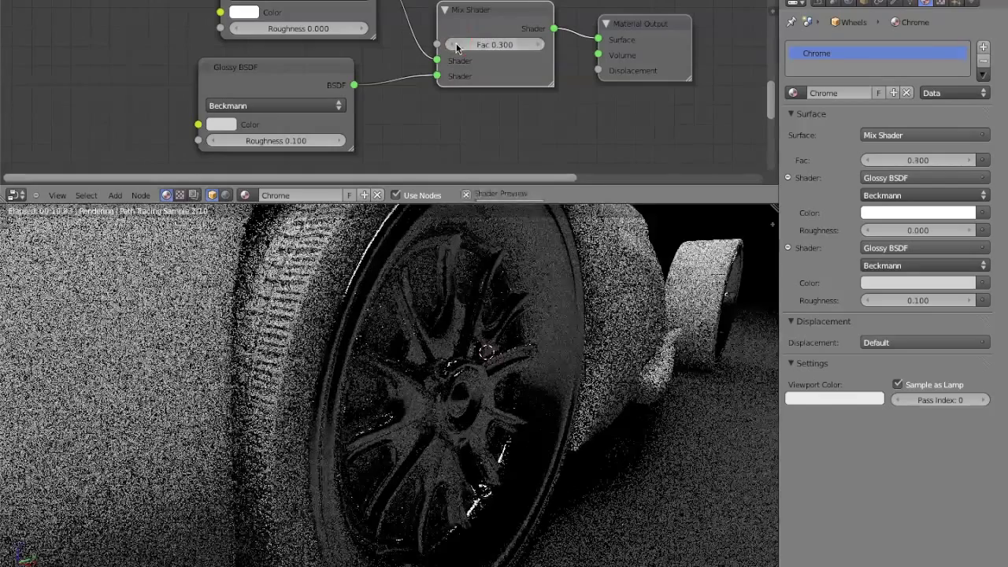
{"action": "middle_click_drag", "start_coordinate": [481, 50], "coordinate": [484, 88]}
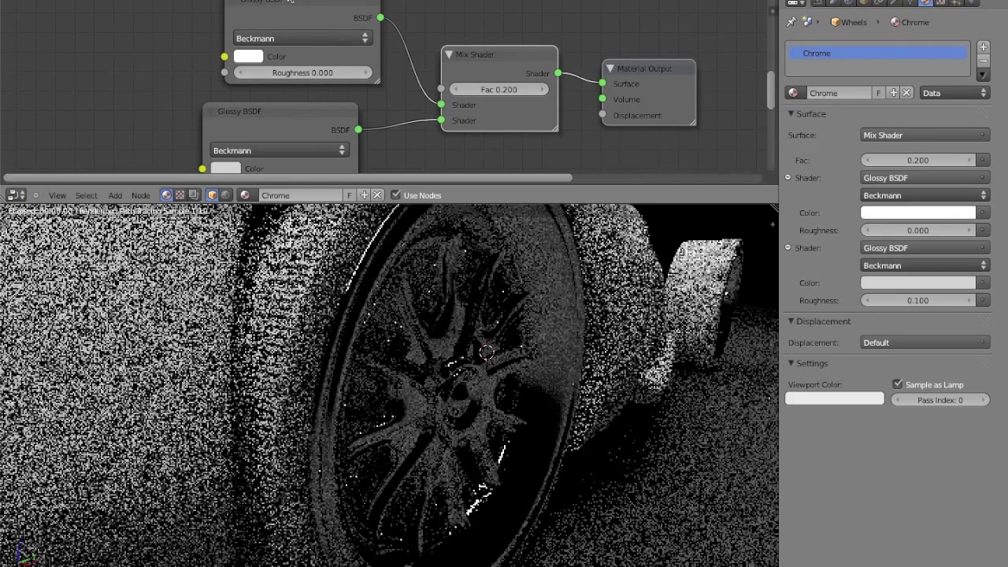
{"action": "left_click_drag", "start_coordinate": [258, 7], "coordinate": [245, 19]}
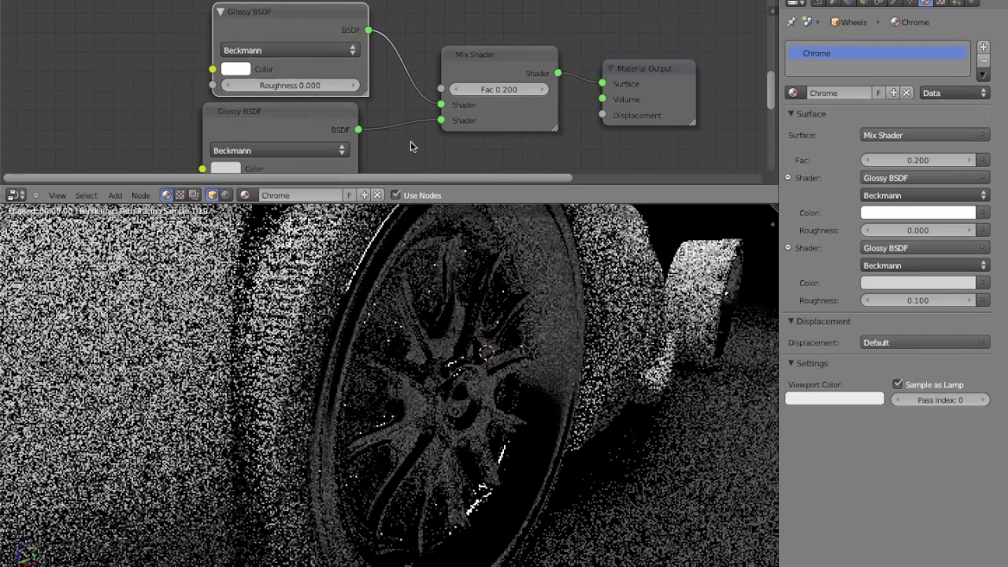
{"action": "scroll", "coordinate": [276, 129], "scroll_direction": "down", "scroll_amount": 2}
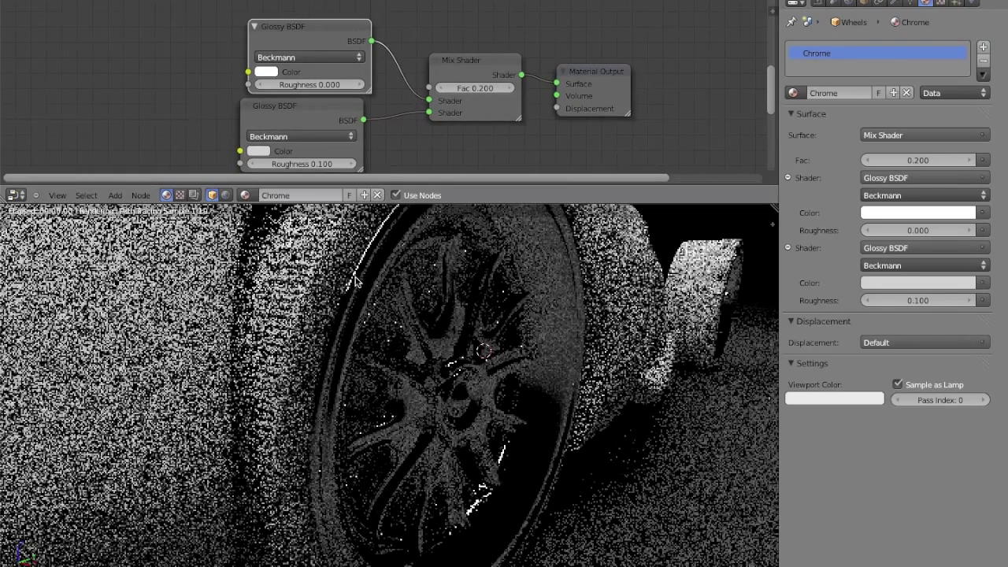
{"action": "scroll", "coordinate": [358, 284], "scroll_direction": "up", "scroll_amount": 6}
{"action": "scroll", "coordinate": [359, 284], "scroll_direction": "down", "scroll_amount": 3}
{"action": "scroll", "coordinate": [359, 283], "scroll_direction": "up", "scroll_amount": 3}
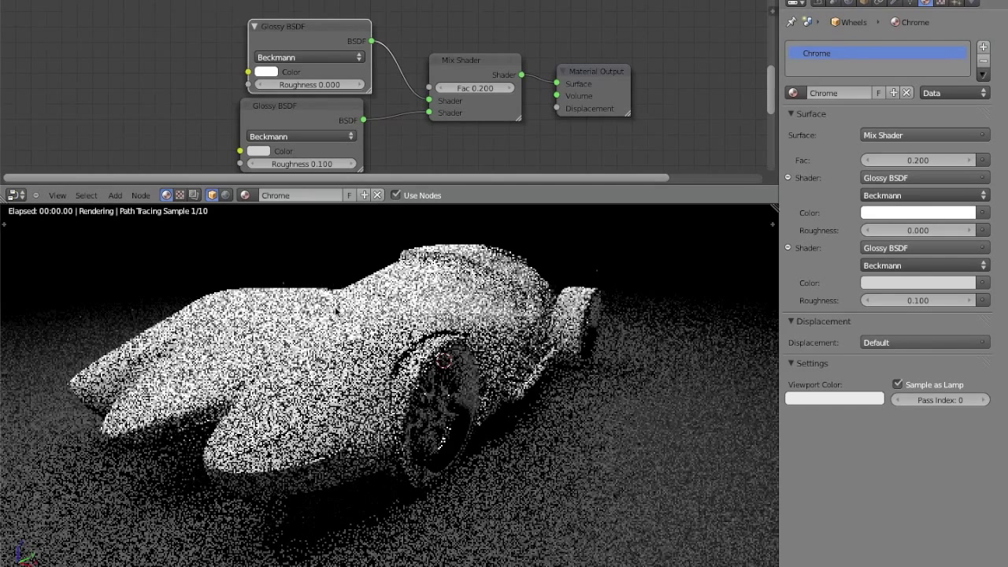
In wireframe view, apply Chrome to the Chrome Accents trim and the Exhaust pipes.
{"action": "key", "text": "z"}
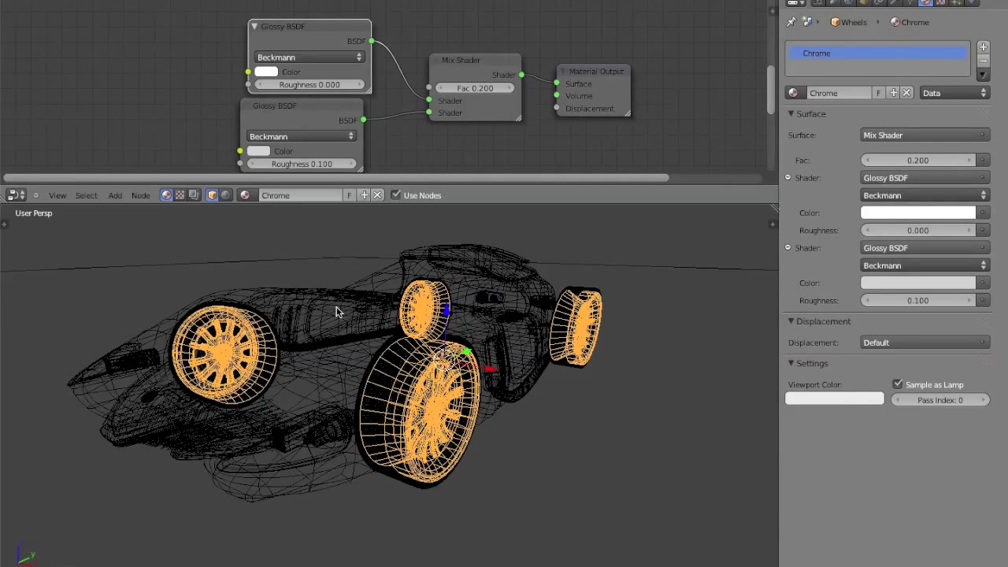
{"action": "right_click", "coordinate": [344, 437]}
{"action": "right_click", "coordinate": [346, 437]}
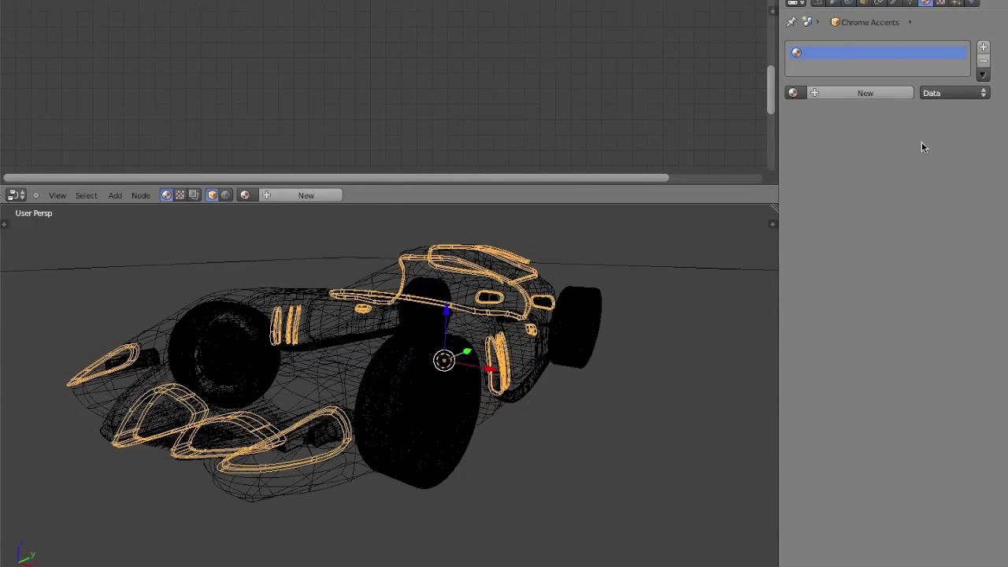
{"action": "left_click", "coordinate": [796, 94]}
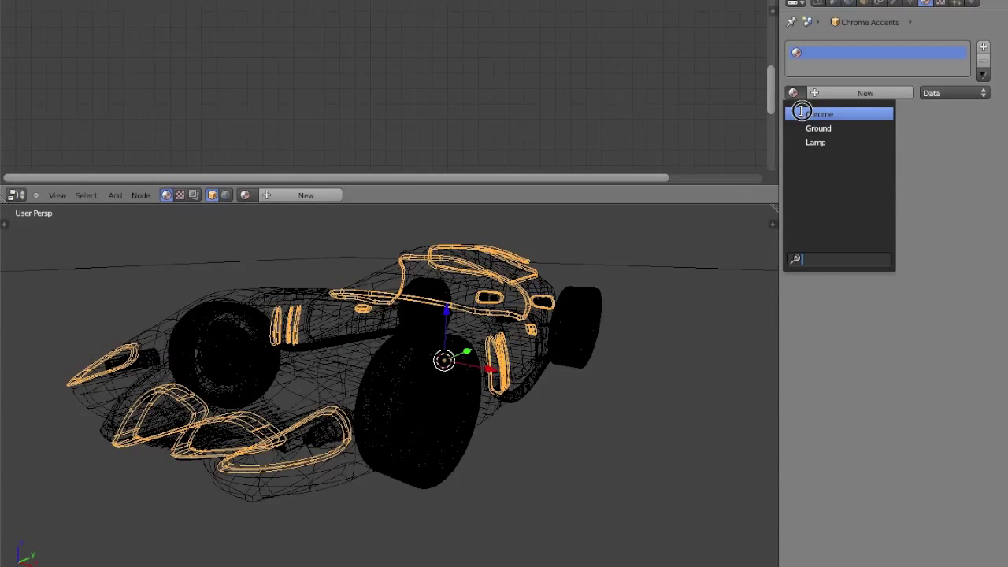
{"action": "left_click", "coordinate": [800, 109]}
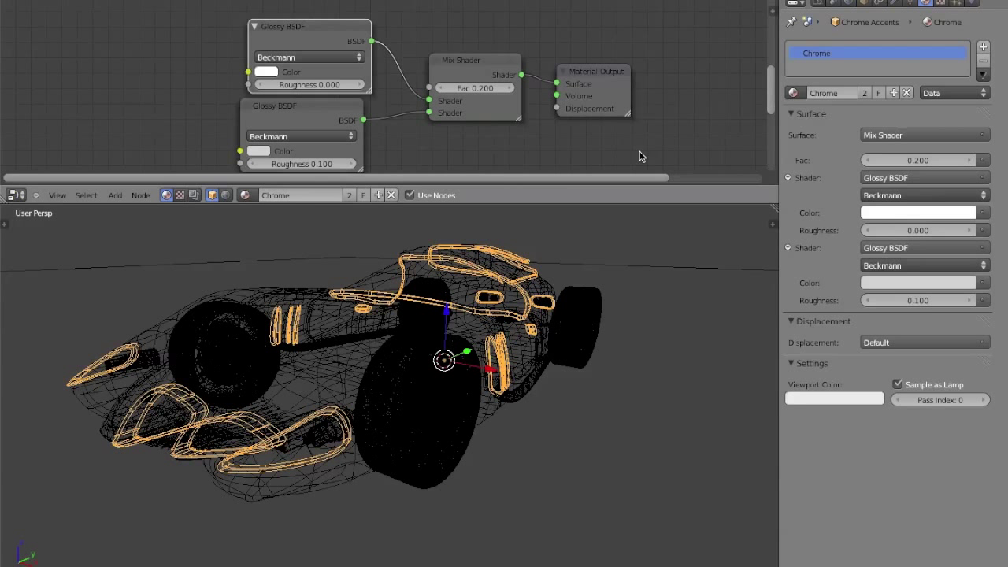
{"action": "right_click", "coordinate": [517, 394]}
{"action": "left_click", "coordinate": [794, 93]}
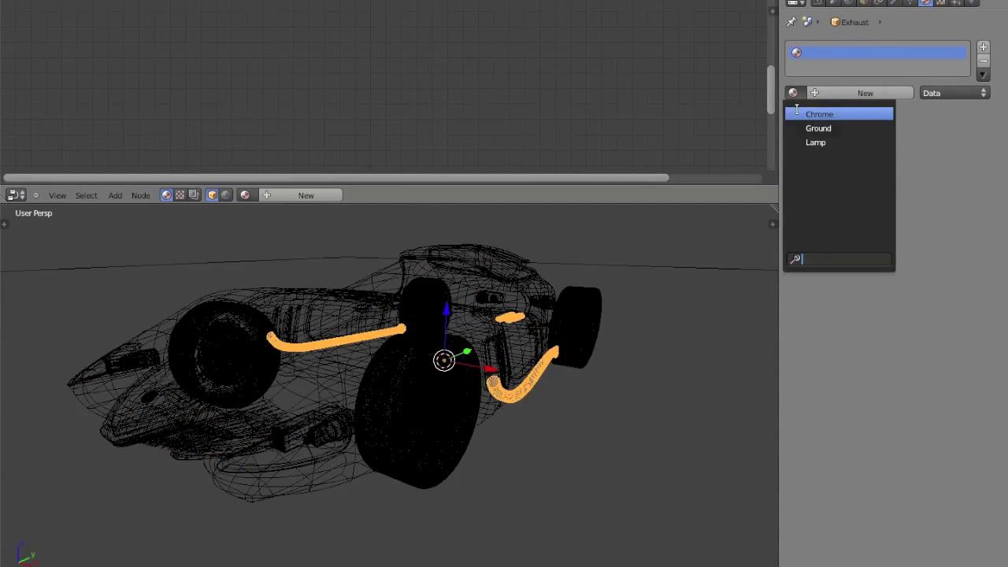
{"action": "left_click", "coordinate": [799, 111]}
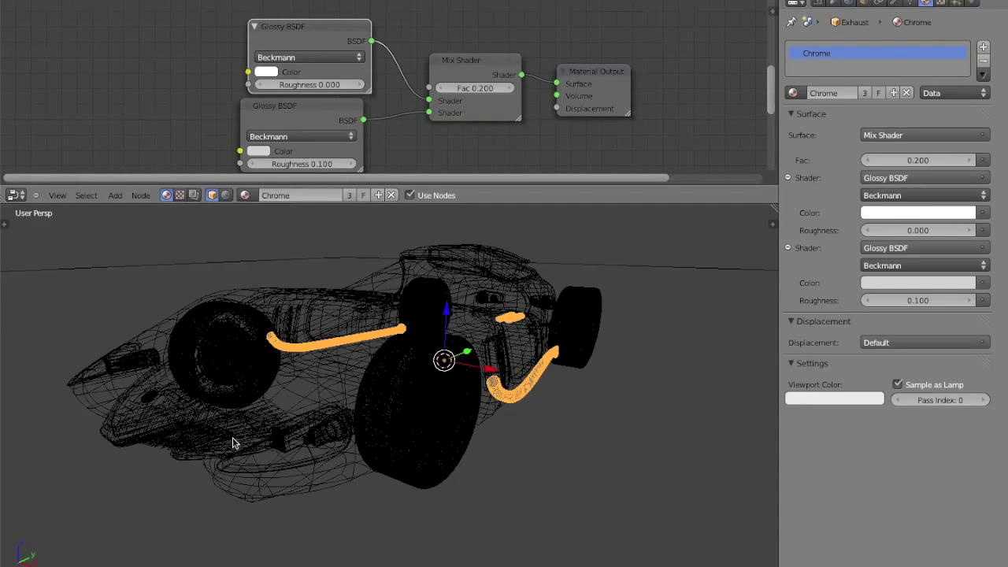
Apply Chrome to the Grille and the Light Interior lamp meshes.
{"action": "right_click", "coordinate": [189, 441]}
{"action": "right_click", "coordinate": [182, 439]}
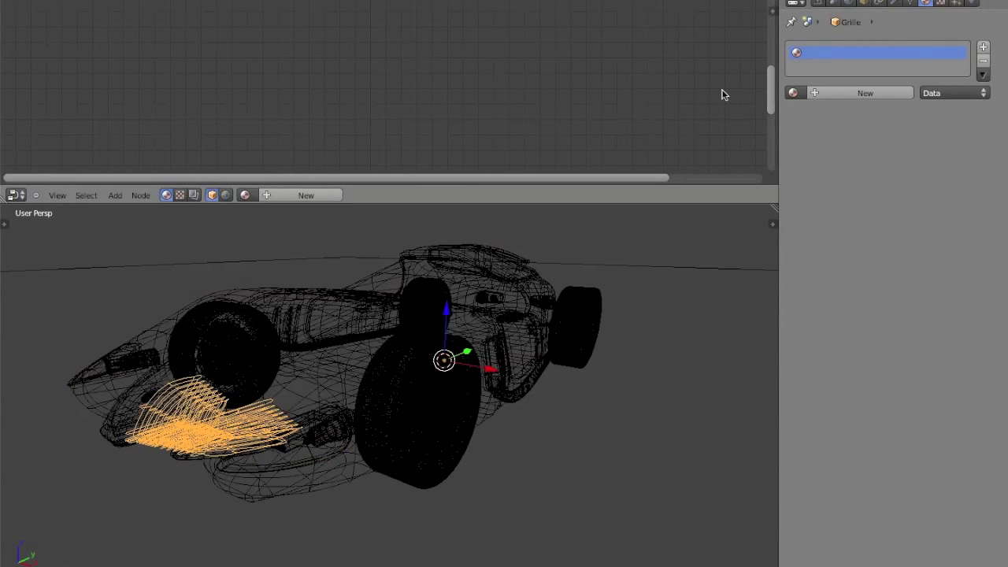
{"action": "left_click", "coordinate": [793, 93]}
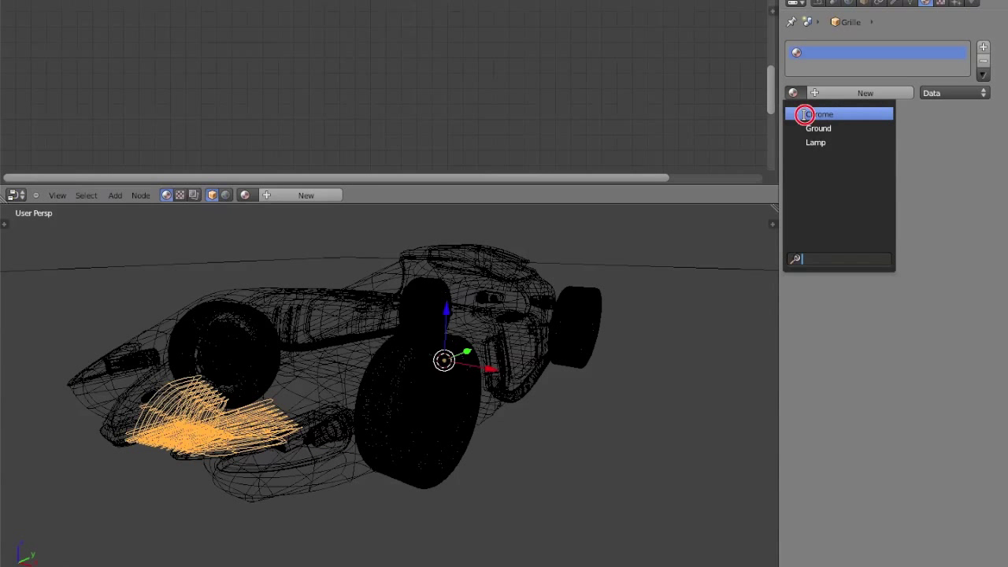
{"action": "left_click", "coordinate": [804, 114]}
{"action": "right_click", "coordinate": [353, 444]}
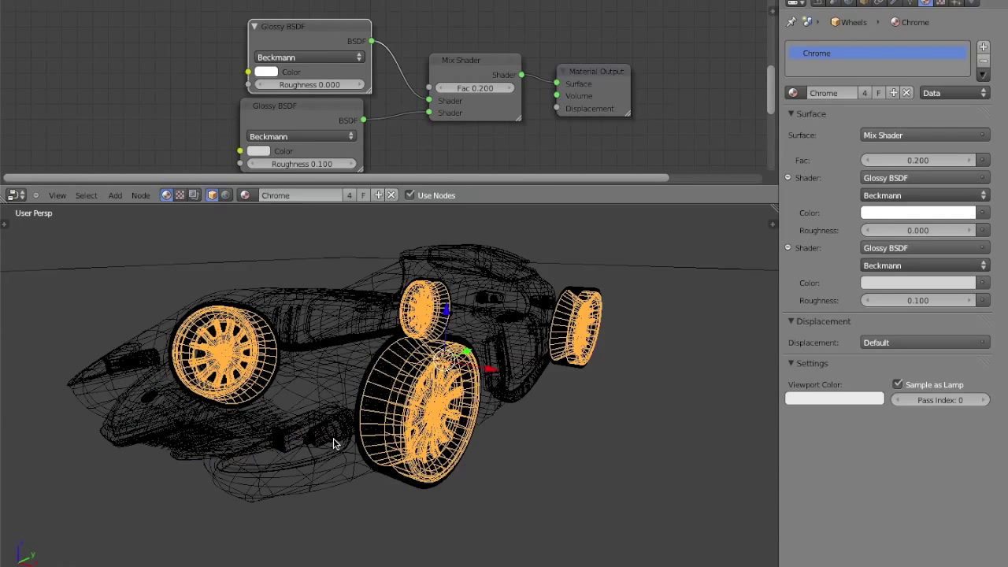
{"action": "right_click", "coordinate": [337, 441]}
{"action": "left_click", "coordinate": [793, 93]}
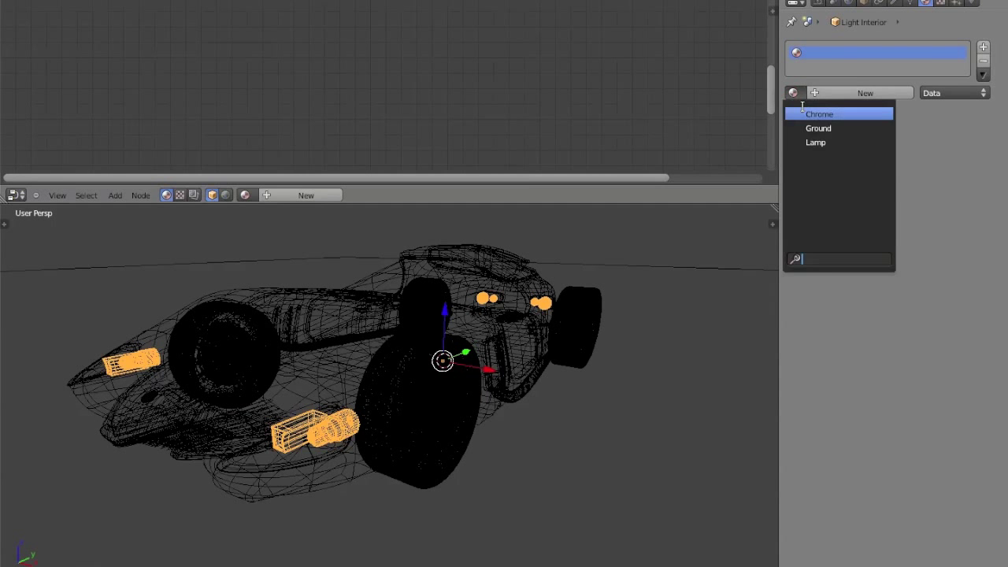
{"action": "left_click", "coordinate": [800, 108]}
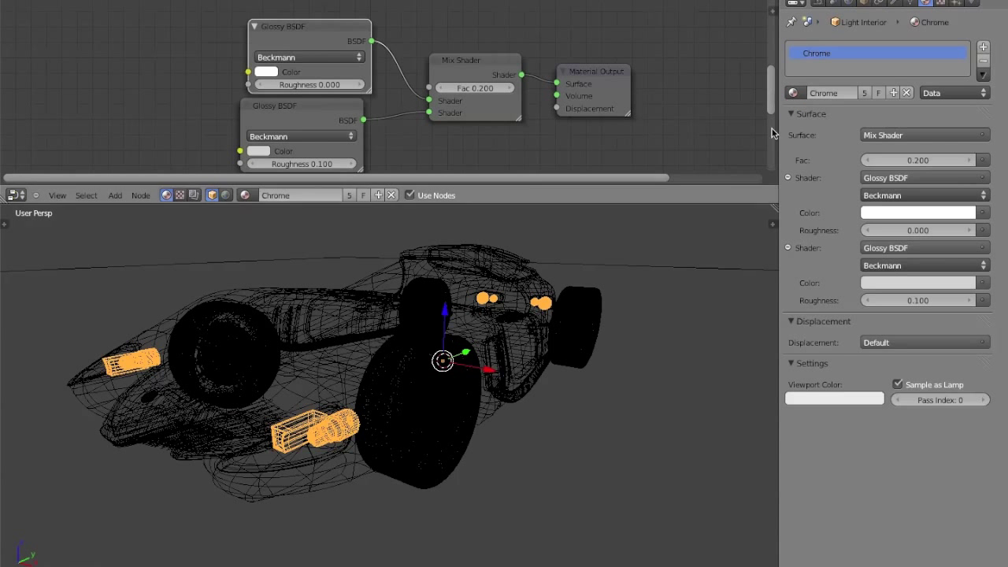
Pick out the small front Sphere, apply Chrome to it, then select the Brakes discs.
{"action": "right_click", "coordinate": [538, 378]}
{"action": "right_click", "coordinate": [514, 363]}
{"action": "right_click", "coordinate": [505, 366]}
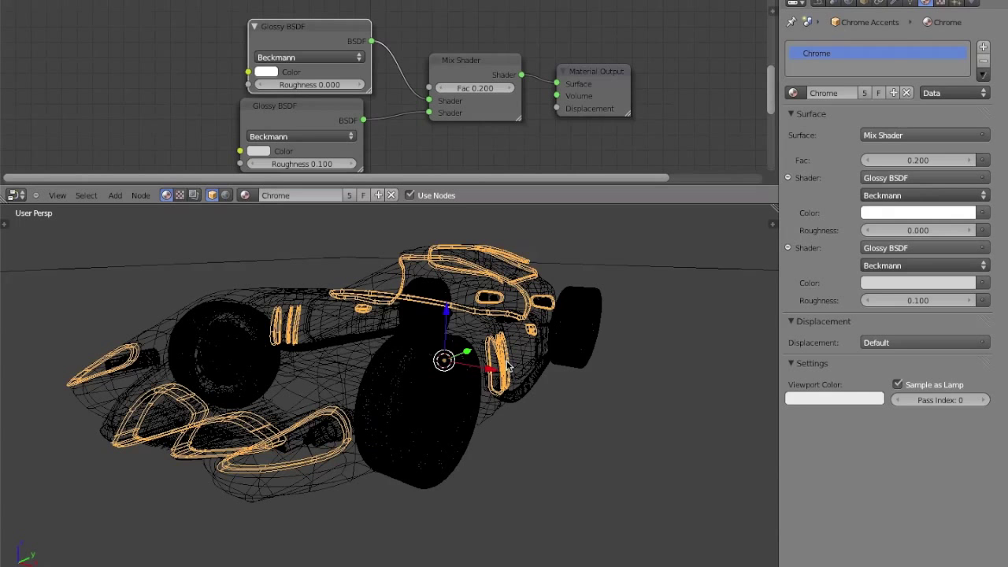
{"action": "right_click", "coordinate": [492, 301]}
{"action": "right_click", "coordinate": [491, 301]}
{"action": "right_click", "coordinate": [483, 401]}
{"action": "right_click", "coordinate": [424, 402]}
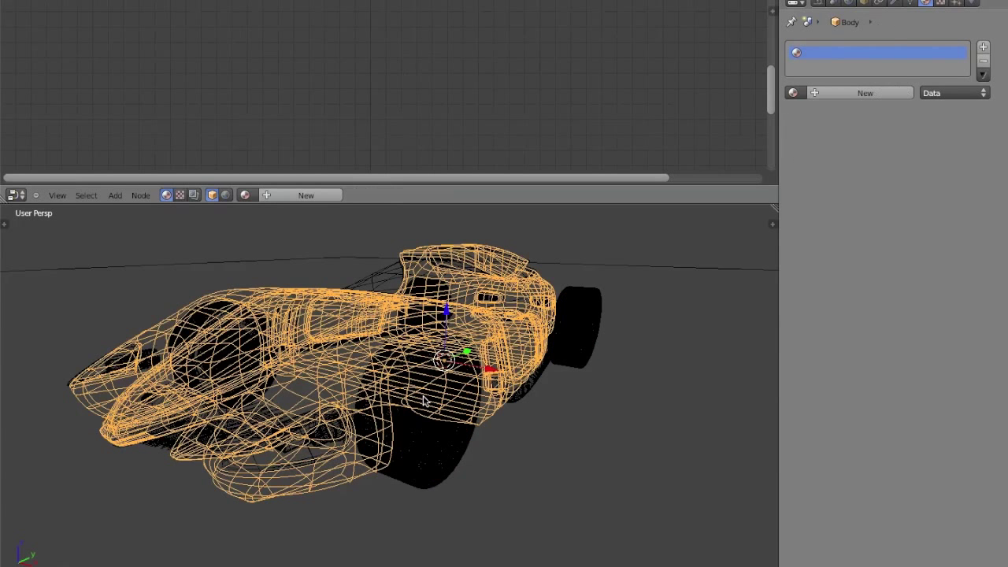
{"action": "right_click", "coordinate": [410, 395]}
{"action": "right_click", "coordinate": [151, 398]}
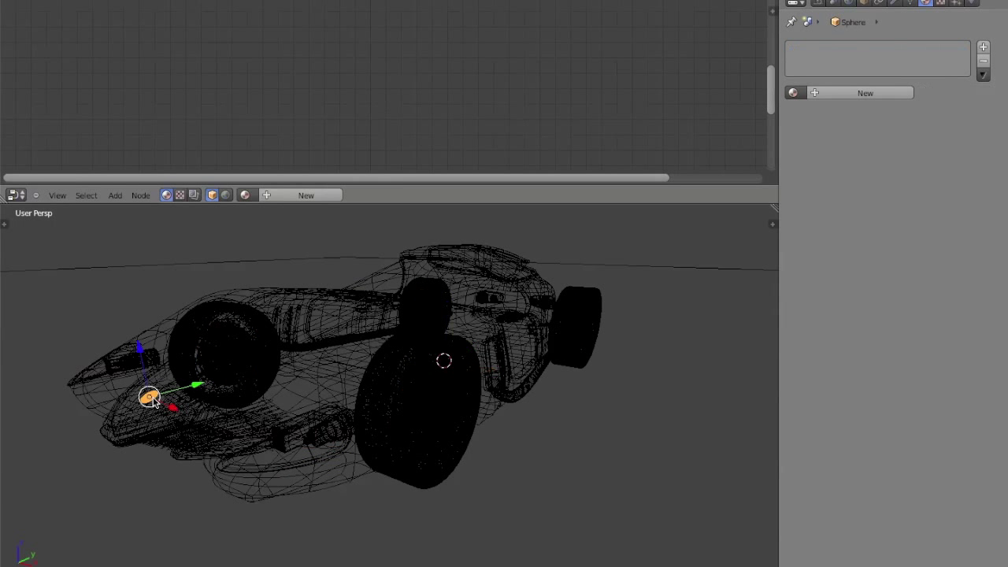
{"action": "left_click", "coordinate": [793, 93]}
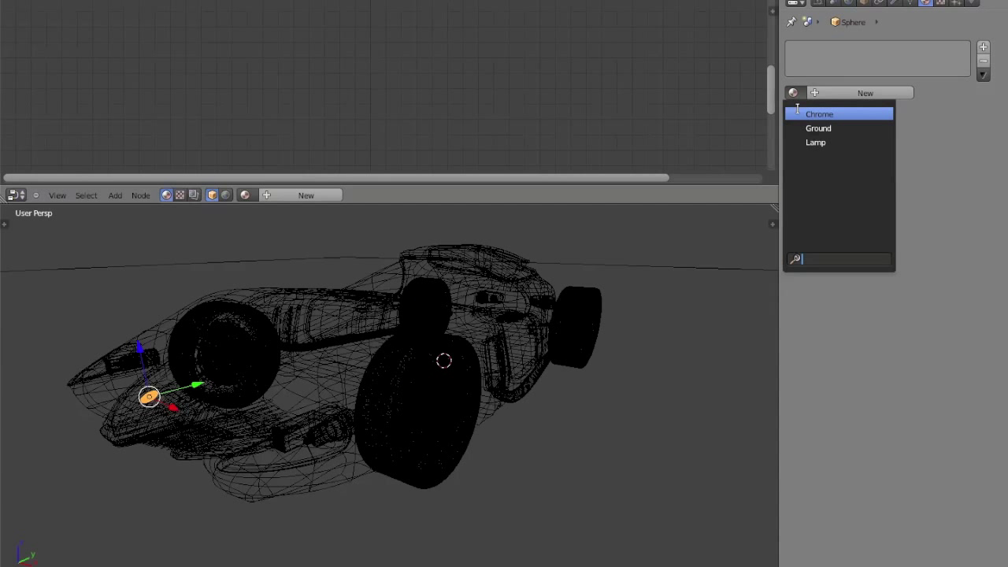
{"action": "left_click", "coordinate": [802, 113]}
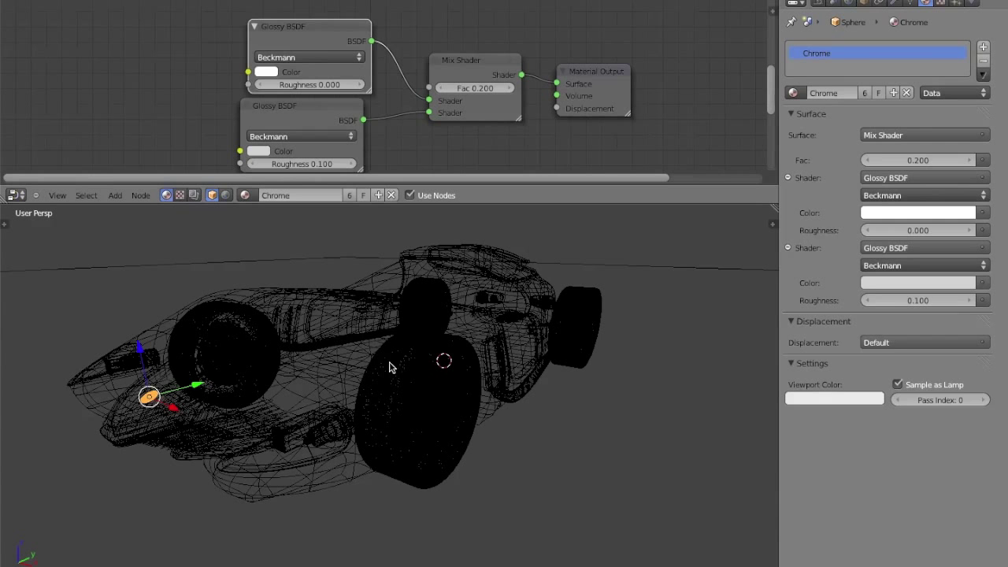
{"action": "right_click", "coordinate": [437, 407]}
{"action": "right_click", "coordinate": [419, 403]}
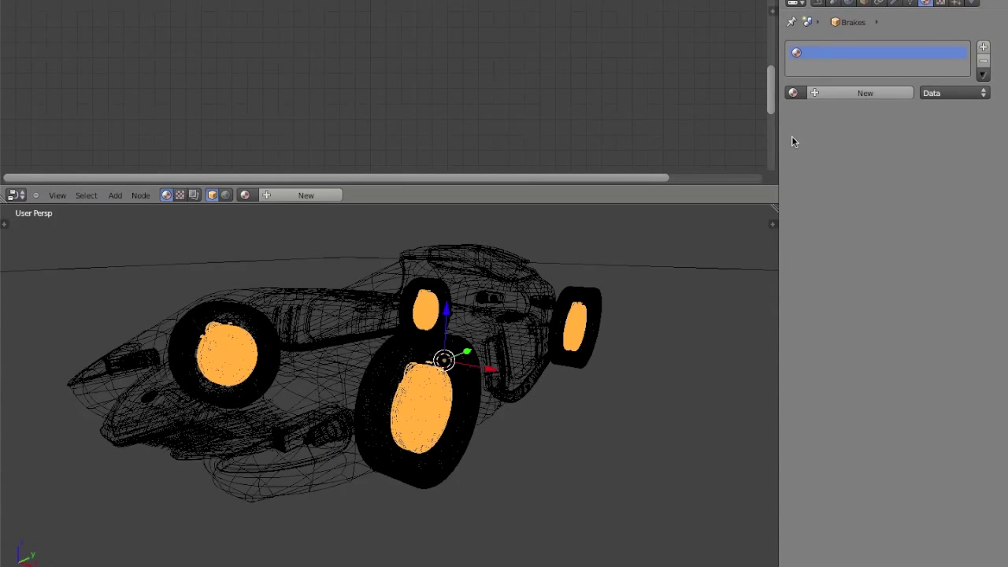
Assign Chrome to the brake discs, check in solid shading, and select the Glass canopy.
{"action": "left_click", "coordinate": [793, 93]}
{"action": "left_click", "coordinate": [801, 113]}
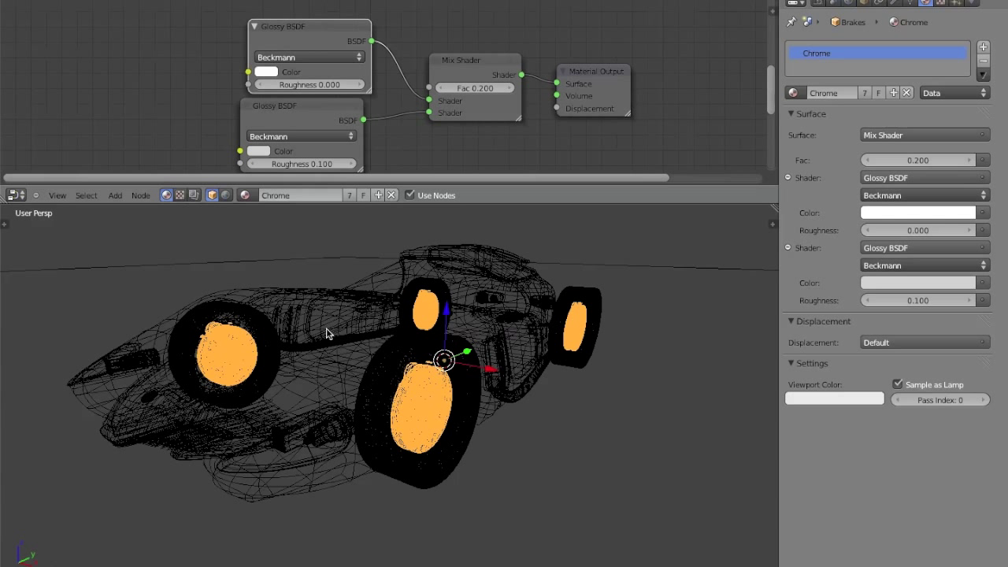
{"action": "key", "text": "z"}
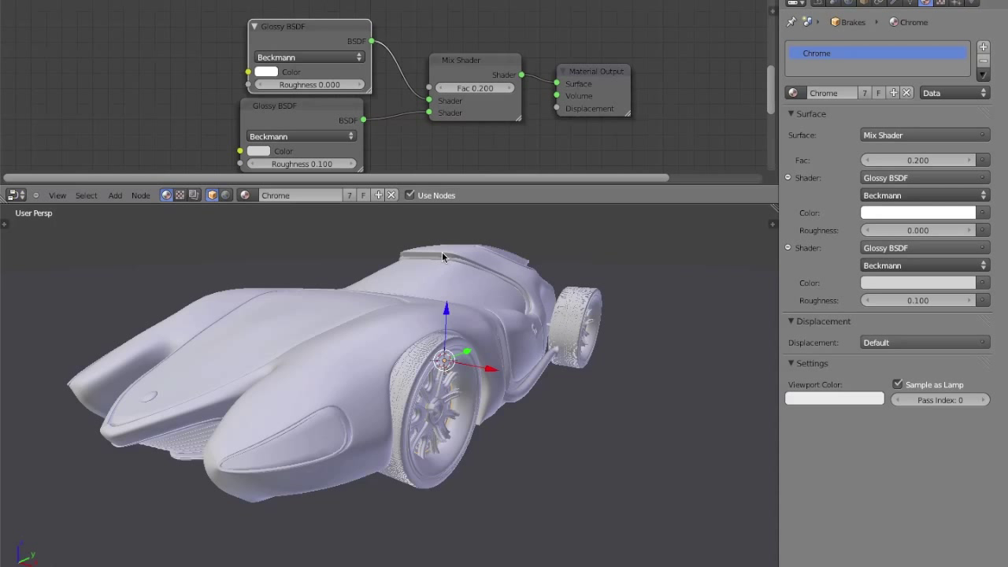
{"action": "key", "text": "z"}
{"action": "key", "text": "z"}
{"action": "right_click", "coordinate": [402, 276]}
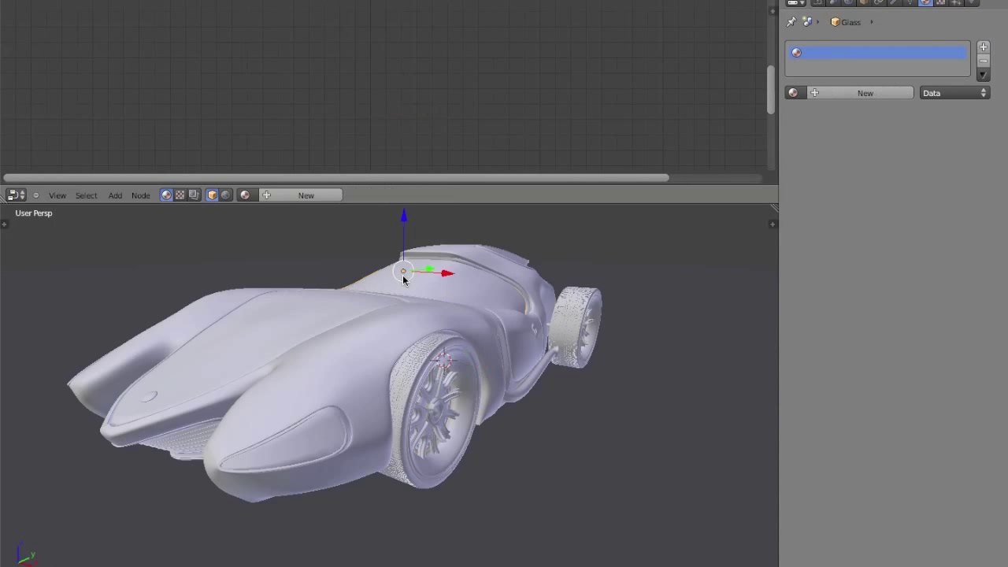
Orbit around the glass canopy, toggling wireframe and solid, hiding then revealing it.
{"action": "key", "text": "z"}
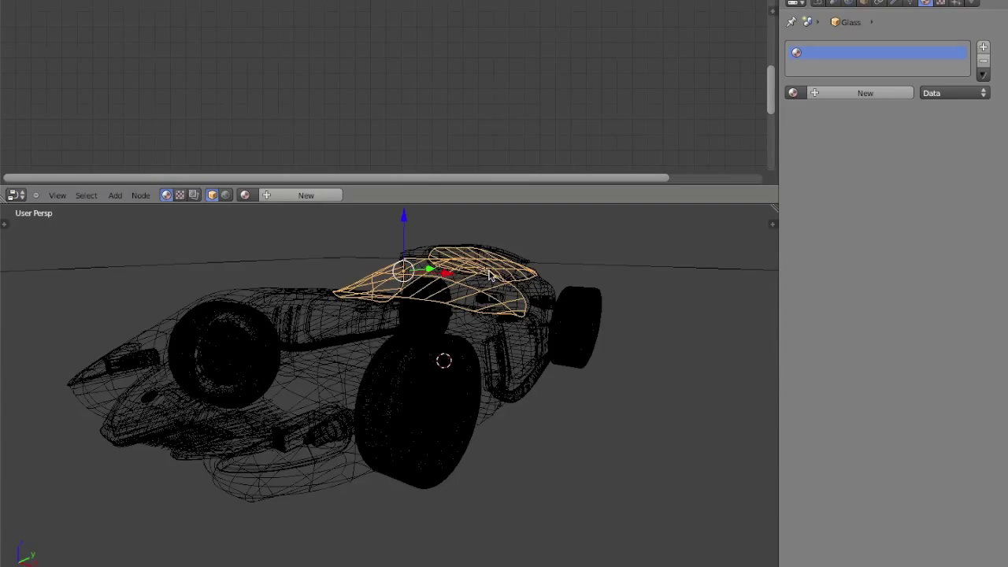
{"action": "mouse_move", "coordinate": [434, 273]}
{"action": "middle_mouse_down"}
{"action": "mouse_move", "coordinate": [330, 337]}
{"action": "mouse_move", "coordinate": [338, 326]}
{"action": "mouse_move", "coordinate": [490, 343]}
{"action": "middle_mouse_up"}
{"action": "key", "text": "z"}
{"action": "mouse_move", "coordinate": [403, 369]}
{"action": "middle_mouse_down"}
{"action": "mouse_move", "coordinate": [531, 347]}
{"action": "mouse_move", "coordinate": [480, 391]}
{"action": "mouse_move", "coordinate": [474, 415]}
{"action": "mouse_move", "coordinate": [504, 388]}
{"action": "mouse_move", "coordinate": [580, 370]}
{"action": "mouse_move", "coordinate": [585, 348]}
{"action": "mouse_move", "coordinate": [552, 344]}
{"action": "mouse_move", "coordinate": [473, 377]}
{"action": "mouse_move", "coordinate": [300, 379]}
{"action": "mouse_move", "coordinate": [391, 383]}
{"action": "middle_mouse_up"}
{"action": "key", "text": "Delete"}
{"action": "key", "text": "alt+h"}
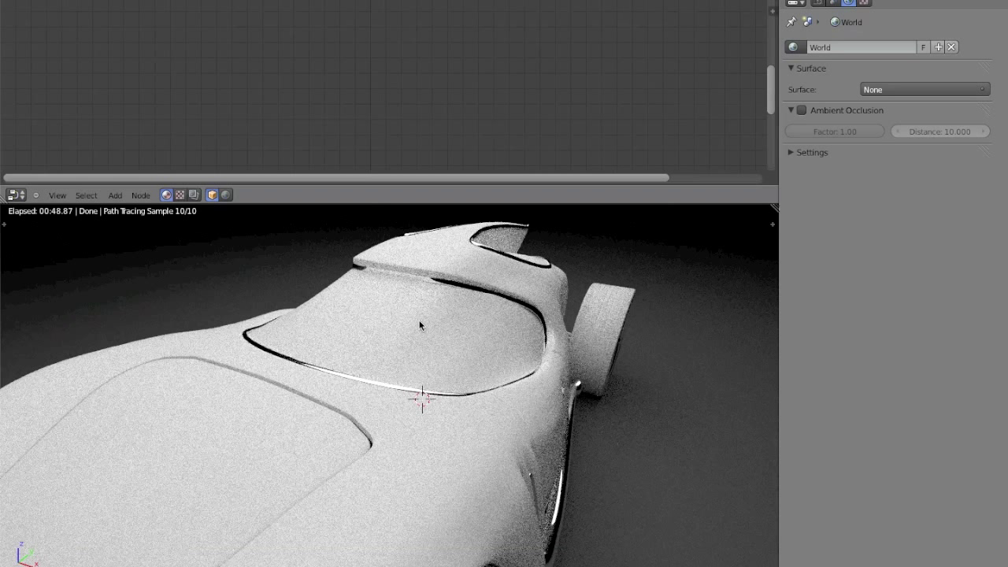
Select the Glass object and create a new material named 'Windows'.
{"action": "right_click", "coordinate": [418, 320]}
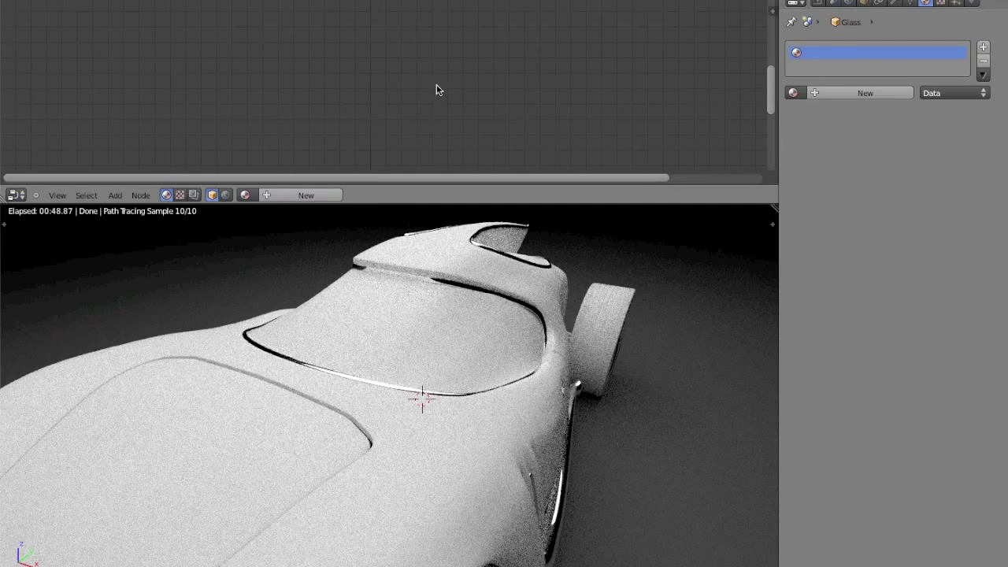
{"action": "left_click", "coordinate": [850, 93]}
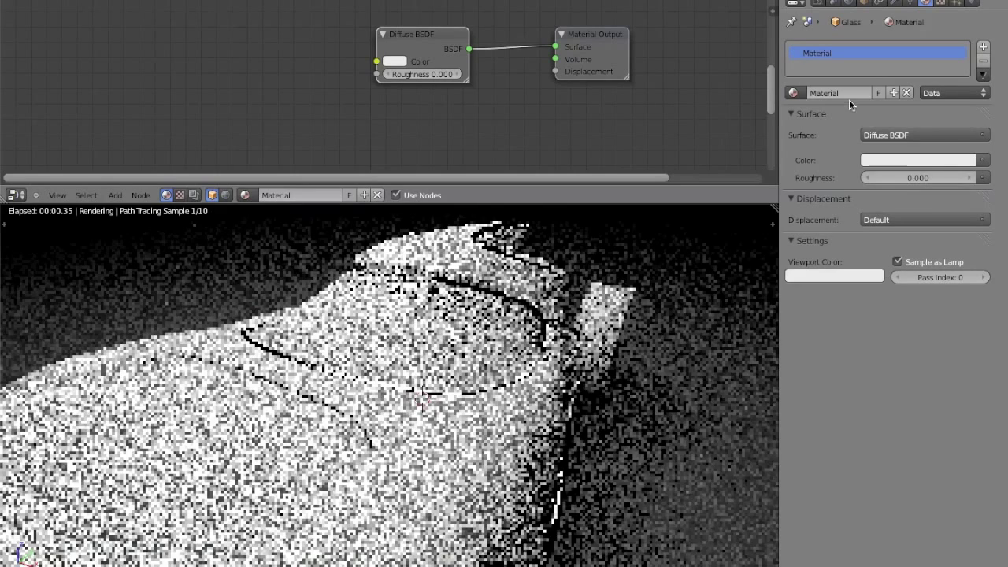
{"action": "type", "text": "Wind"}
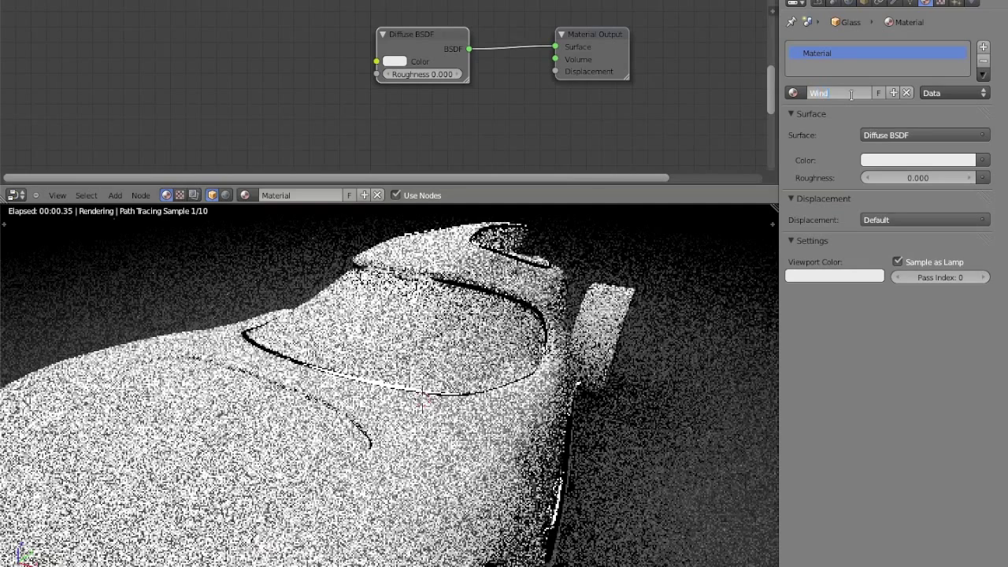
{"action": "type", "text": "ows"}
{"action": "key", "text": "Return"}
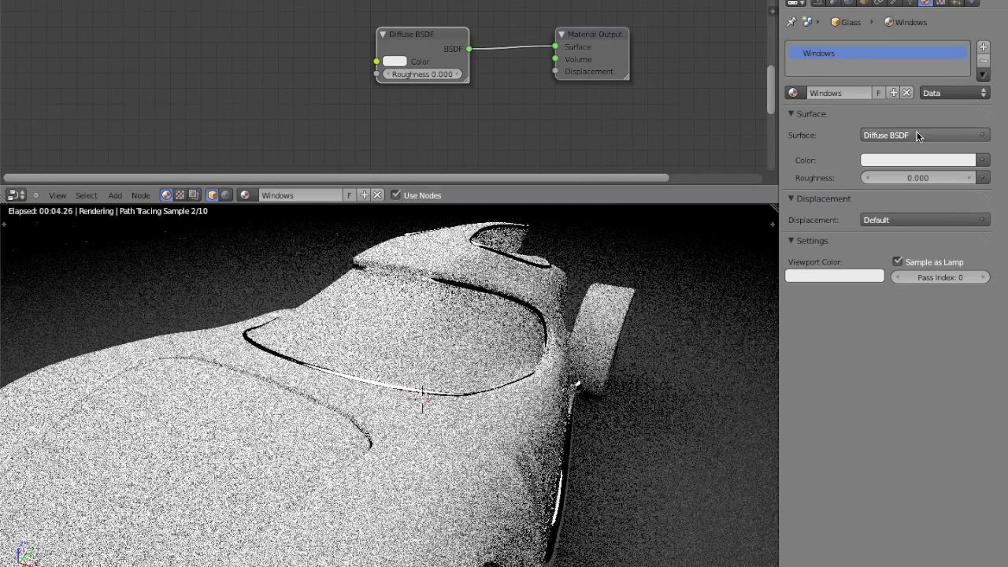
Delete the default Diffuse BSDF node from the Windows material.
{"action": "left_click", "coordinate": [450, 40]}
{"action": "key", "text": "x"}
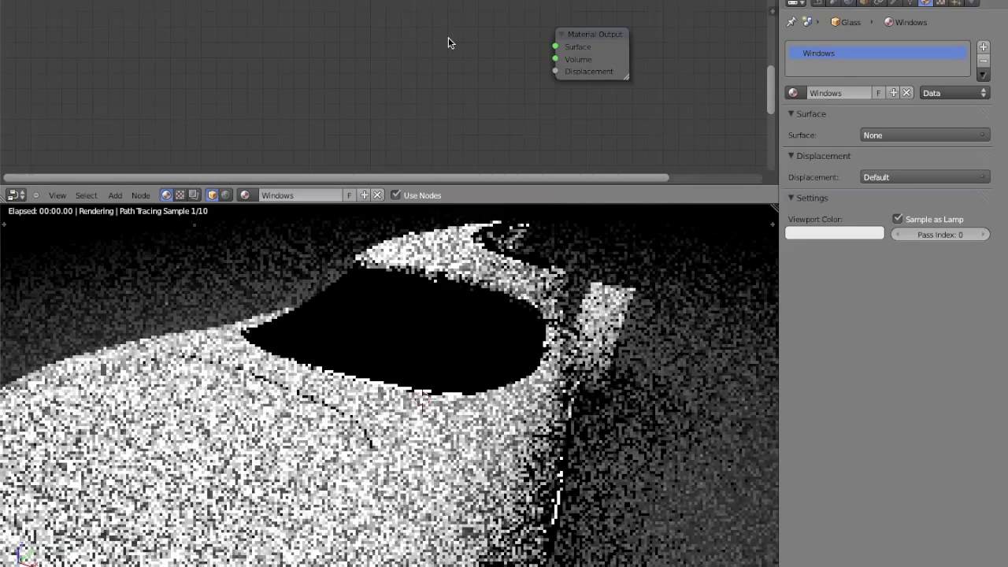
{"action": "middle_click_drag", "start_coordinate": [450, 40], "coordinate": [485, 76]}
Add a Glossy BSDF node and duplicate it beneath the original.
{"action": "key", "text": "shift+a"}
{"action": "mouse_move", "coordinate": [311, 56]}
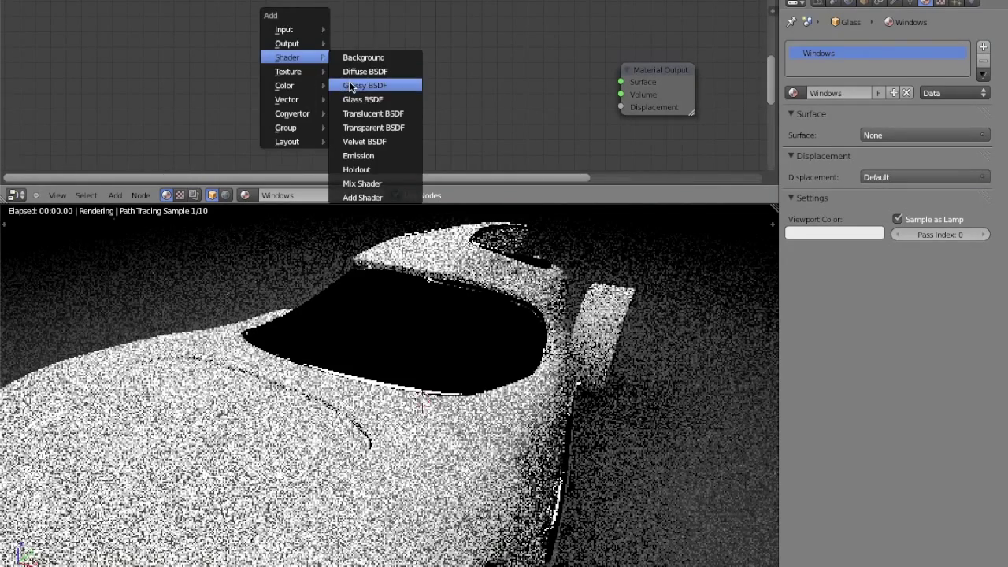
{"action": "left_click", "coordinate": [370, 81]}
{"action": "left_click_drag", "start_coordinate": [416, 50], "coordinate": [406, 37]}
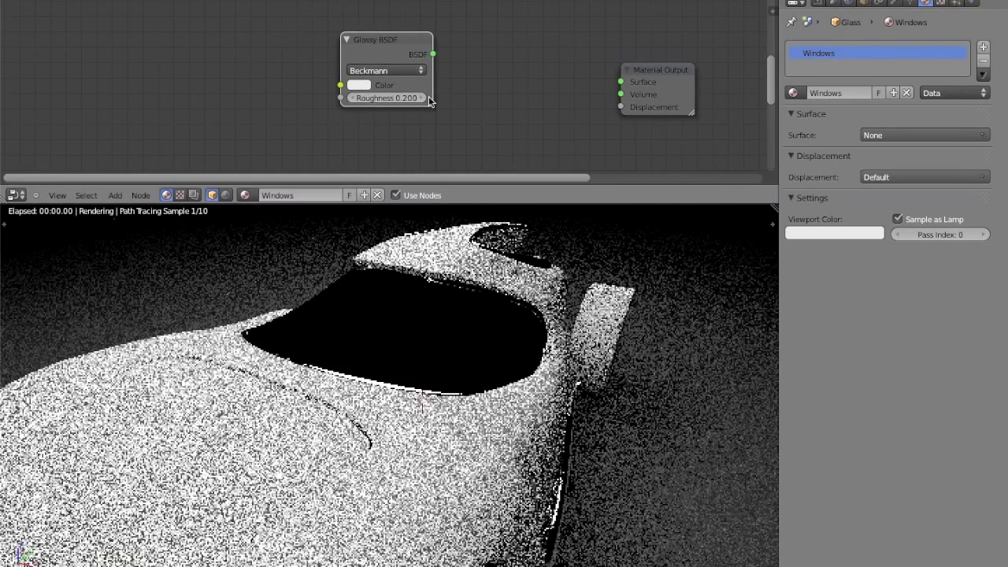
{"action": "left_click_drag", "start_coordinate": [431, 103], "coordinate": [560, 96]}
{"action": "middle_click_drag", "start_coordinate": [434, 119], "coordinate": [401, 43]}
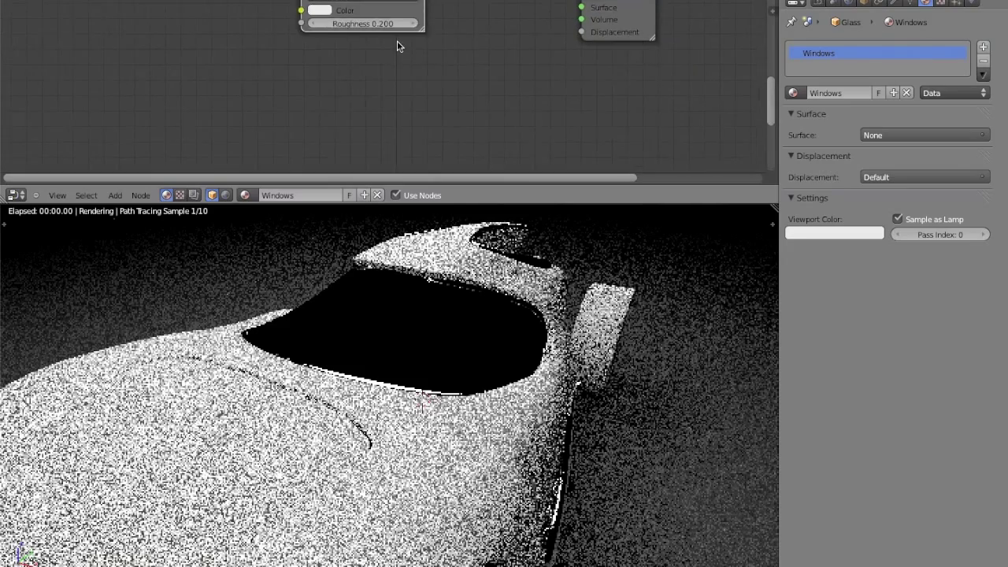
{"action": "key", "text": "shift+d"}
{"action": "left_click", "coordinate": [463, 148]}
Add a Mix Shader, link the lower Glossy into it, and wire it to Surface.
{"action": "middle_click_drag", "start_coordinate": [504, 58], "coordinate": [425, 60]}
{"action": "key", "text": "shift+a"}
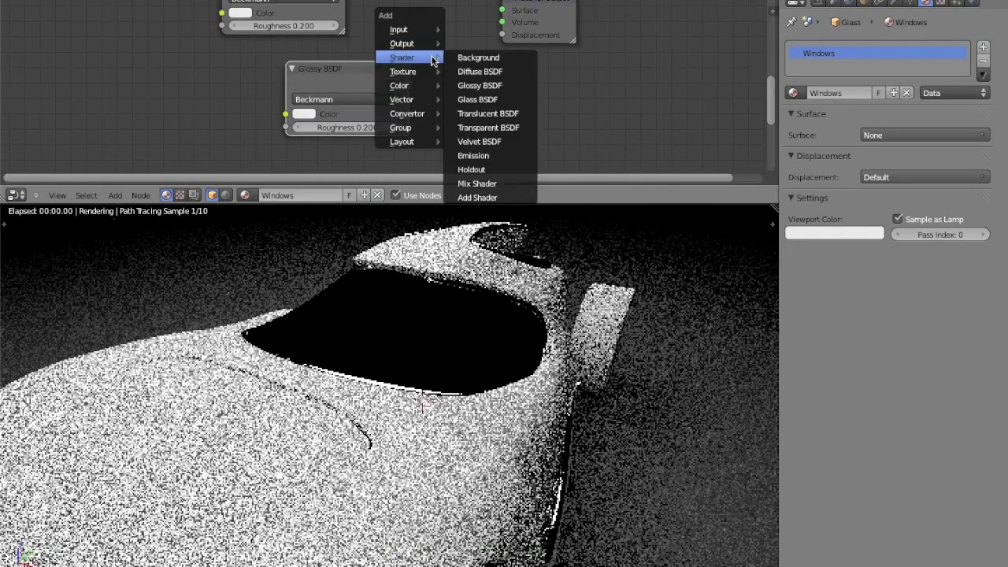
{"action": "mouse_move", "coordinate": [425, 84]}
{"action": "mouse_move", "coordinate": [428, 59]}
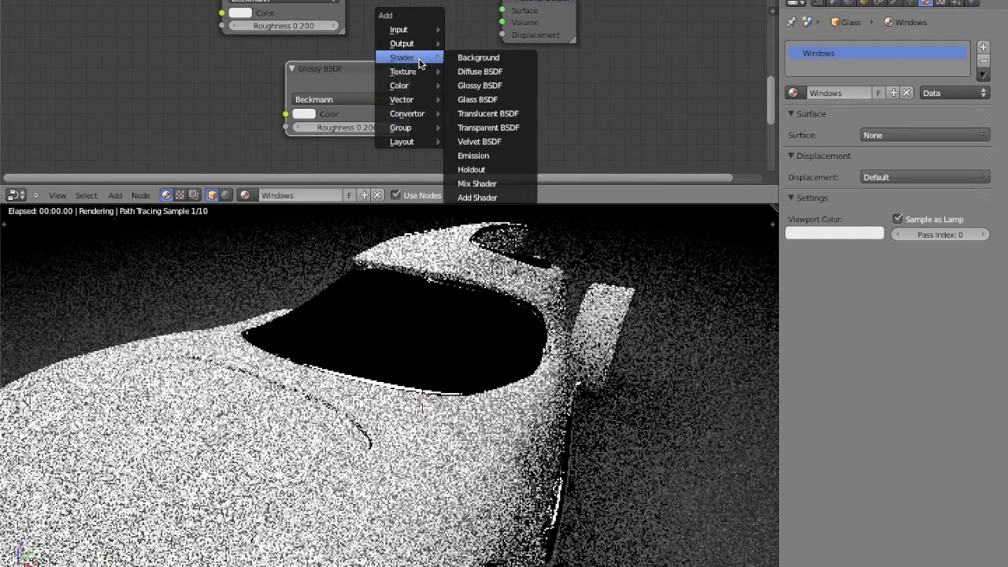
{"action": "left_click", "coordinate": [484, 181]}
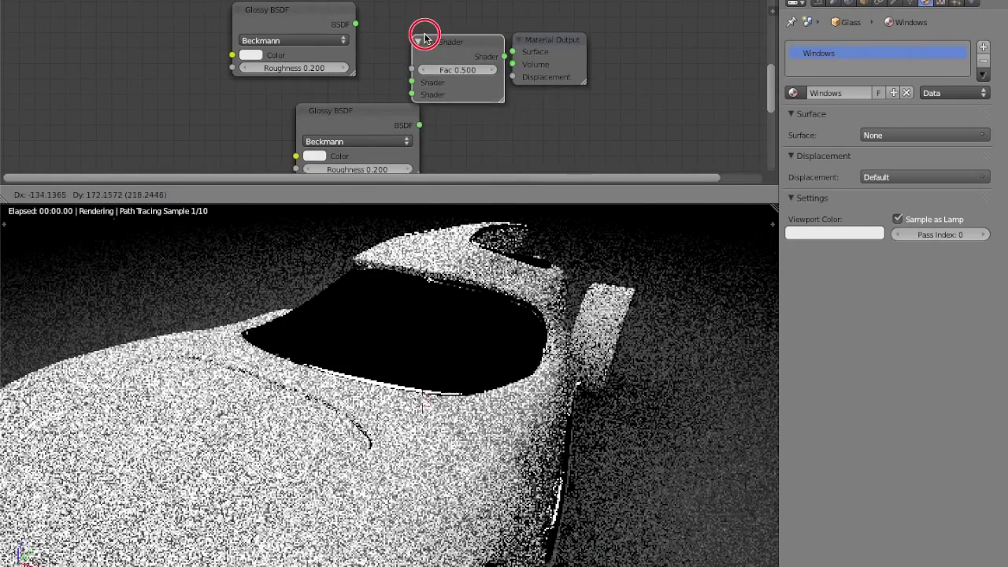
{"action": "left_click", "coordinate": [397, 9]}
{"action": "mouse_move", "coordinate": [531, 45]}
{"action": "left_mouse_down"}
{"action": "mouse_move", "coordinate": [539, 29]}
{"action": "mouse_move", "coordinate": [522, 40]}
{"action": "left_mouse_up"}
{"action": "left_click_drag", "start_coordinate": [357, 29], "coordinate": [386, 58]}
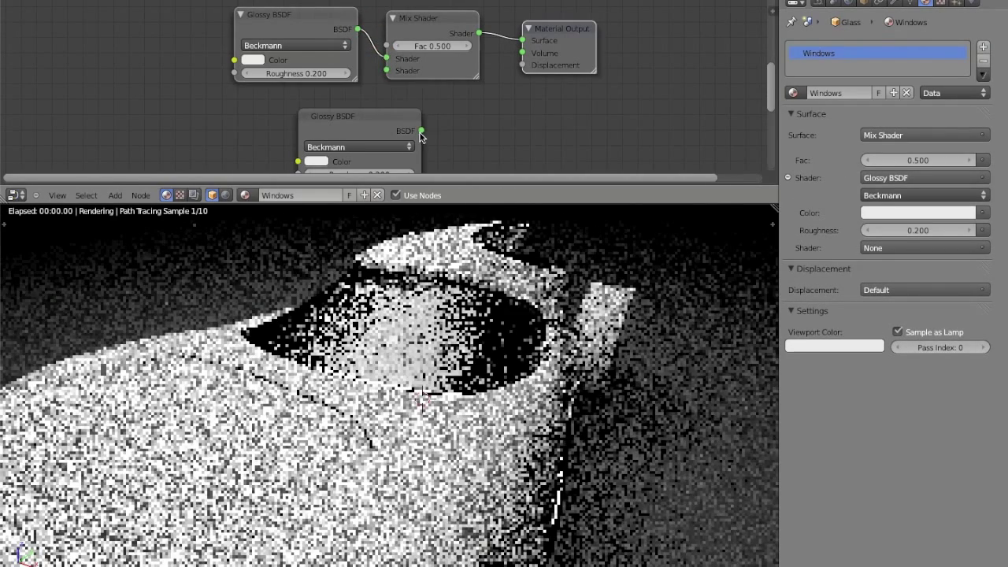
{"action": "left_click_drag", "start_coordinate": [421, 130], "coordinate": [386, 71]}
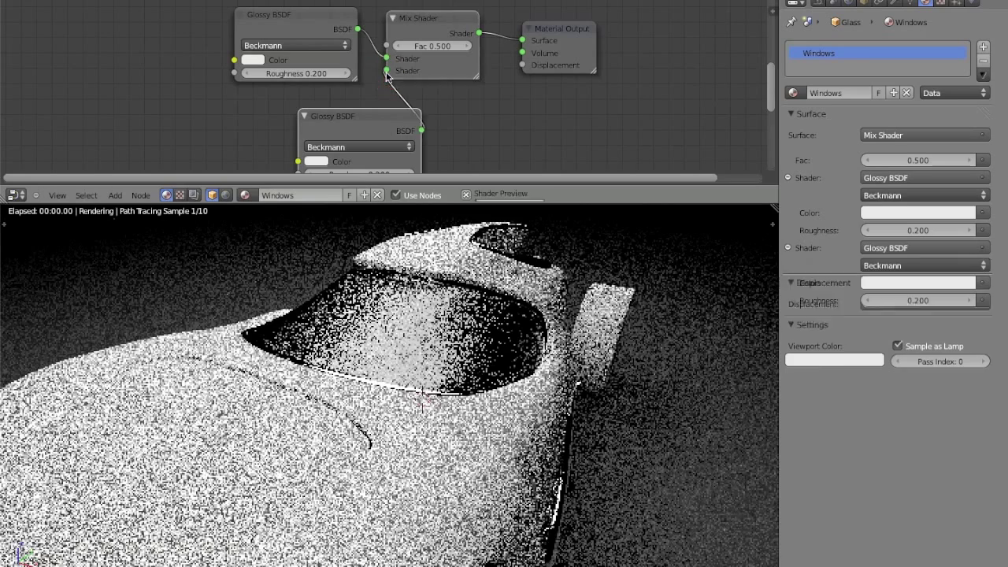
{"action": "left_click_drag", "start_coordinate": [372, 118], "coordinate": [274, 100]}
{"action": "middle_click_drag", "start_coordinate": [275, 99], "coordinate": [250, 64]}
Set the top Glossy roughness to 0.000, leaving its colour unchanged.
{"action": "left_click_drag", "start_coordinate": [277, 26], "coordinate": [273, 24]}
{"action": "left_click_drag", "start_coordinate": [252, 76], "coordinate": [240, 76]}
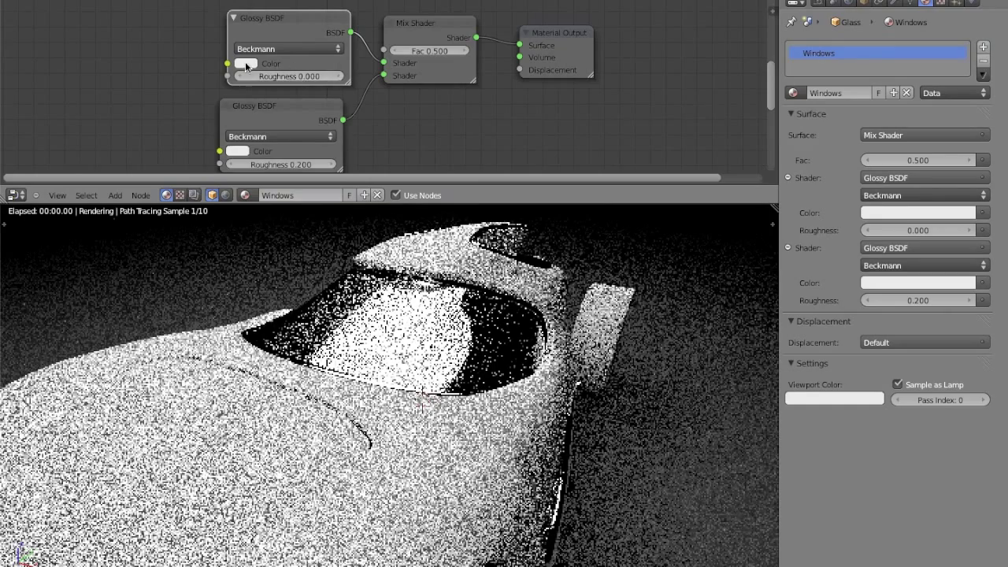
{"action": "left_click", "coordinate": [244, 63]}
{"action": "left_click", "coordinate": [338, 56]}
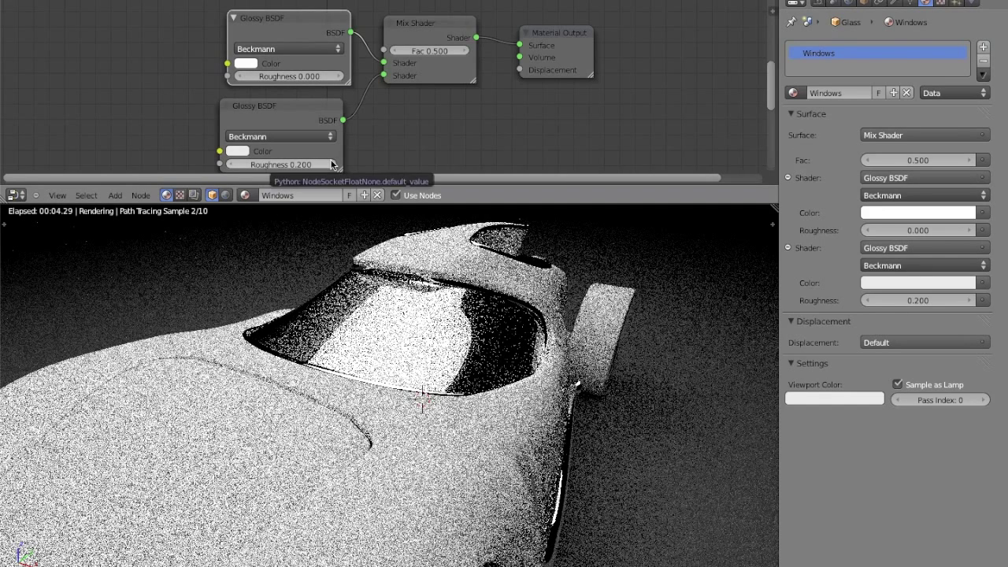
Darken the second Glossy's colour and raise its roughness to 0.600.
{"action": "left_click", "coordinate": [245, 151]}
{"action": "left_click_drag", "start_coordinate": [329, 192], "coordinate": [331, 225]}
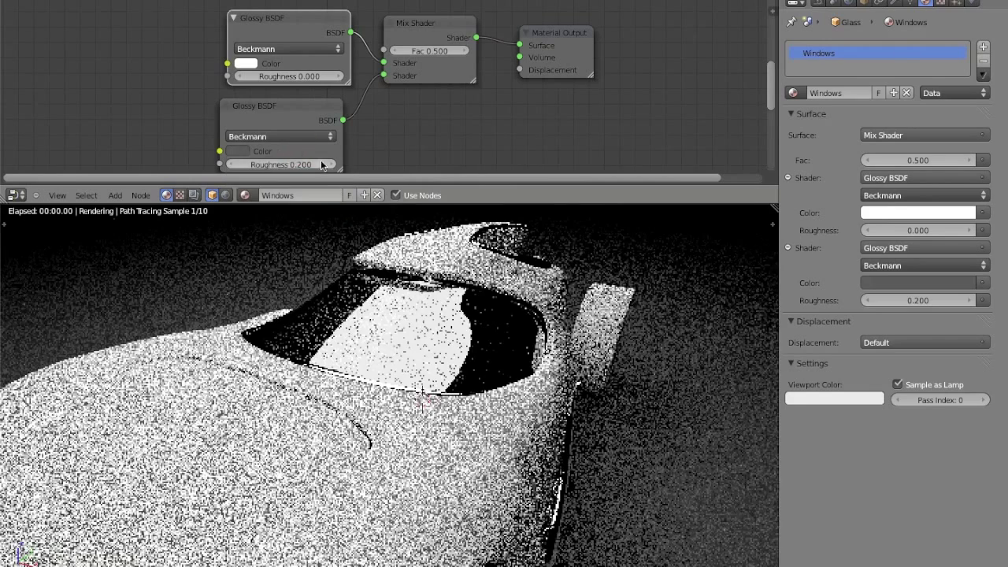
{"action": "left_click_drag", "start_coordinate": [311, 164], "coordinate": [325, 168]}
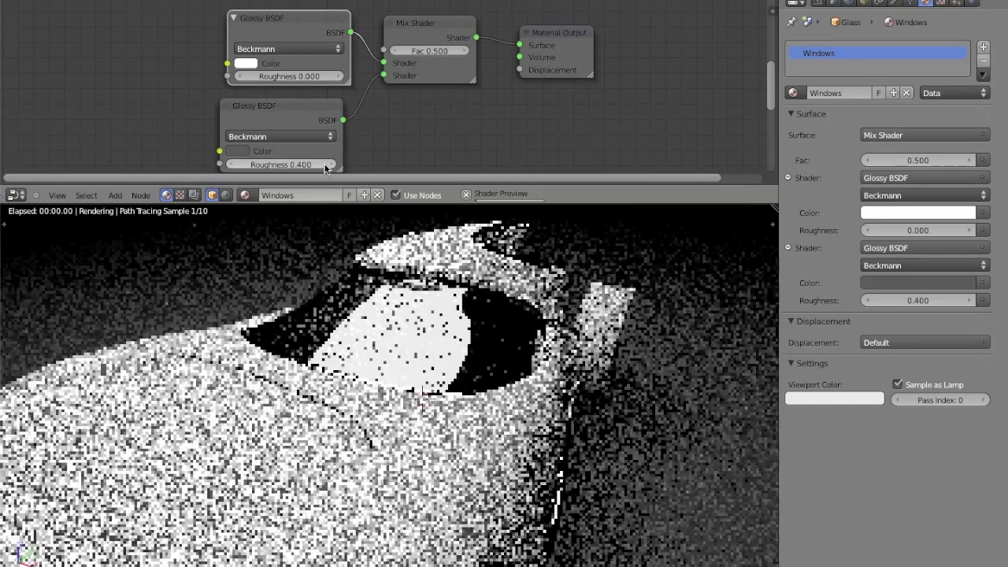
{"action": "left_click", "coordinate": [326, 169]}
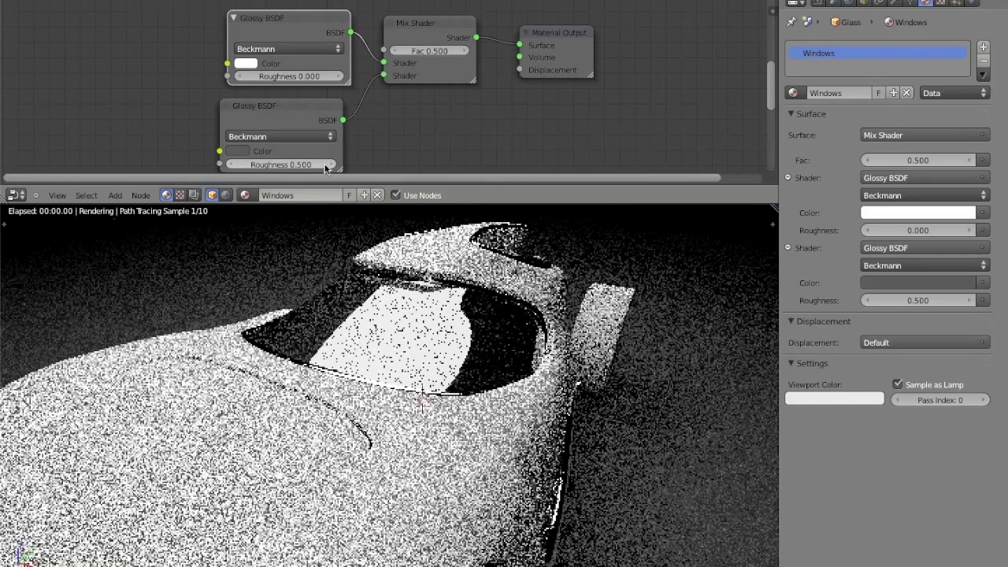
{"action": "left_click", "coordinate": [325, 165]}
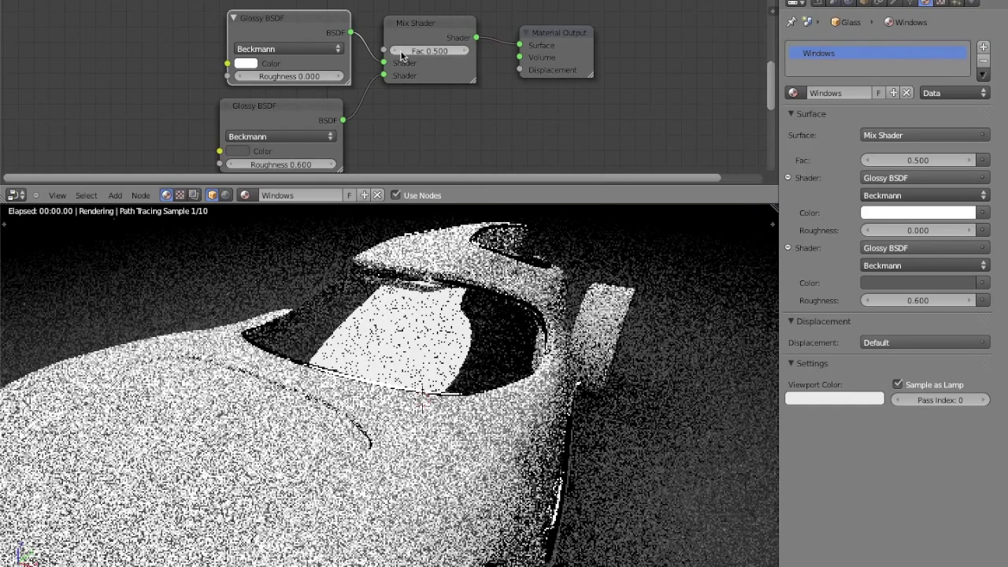
Set the Mix Shader factor to 0.800 and bring the second Glossy roughness to 0.400.
{"action": "left_click", "coordinate": [460, 50]}
{"action": "left_click", "coordinate": [459, 50]}
{"action": "left_click", "coordinate": [460, 51]}
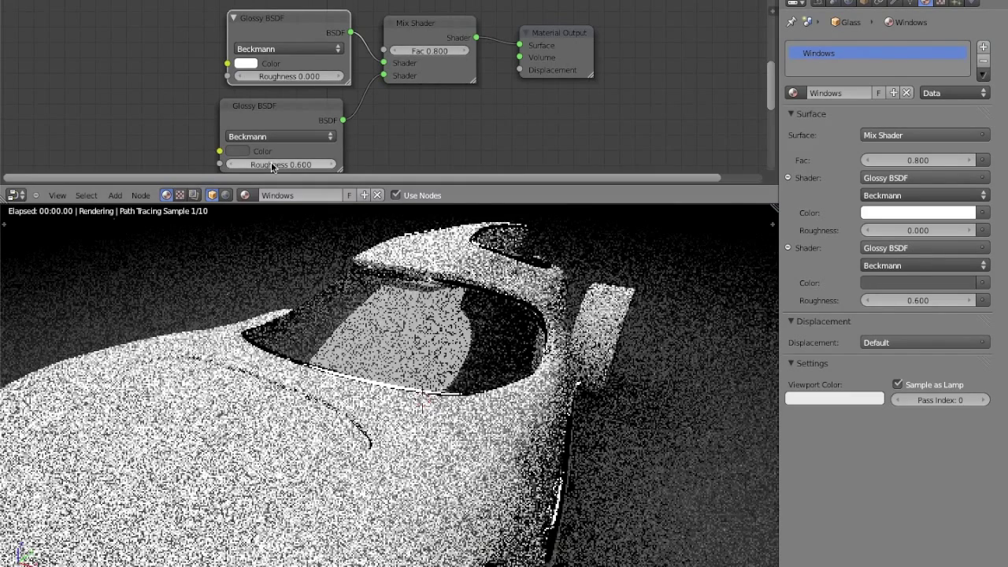
{"action": "left_click", "coordinate": [239, 166]}
{"action": "left_click", "coordinate": [239, 165]}
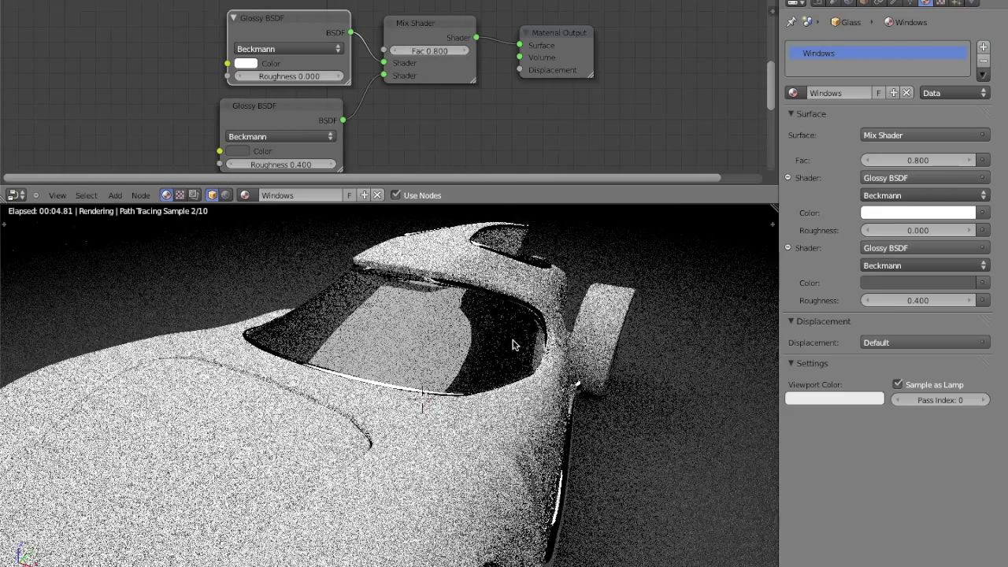
{"action": "scroll", "coordinate": [439, 357], "scroll_direction": "up", "scroll_amount": 4}
{"action": "scroll", "coordinate": [440, 357], "scroll_direction": "down", "scroll_amount": 4}
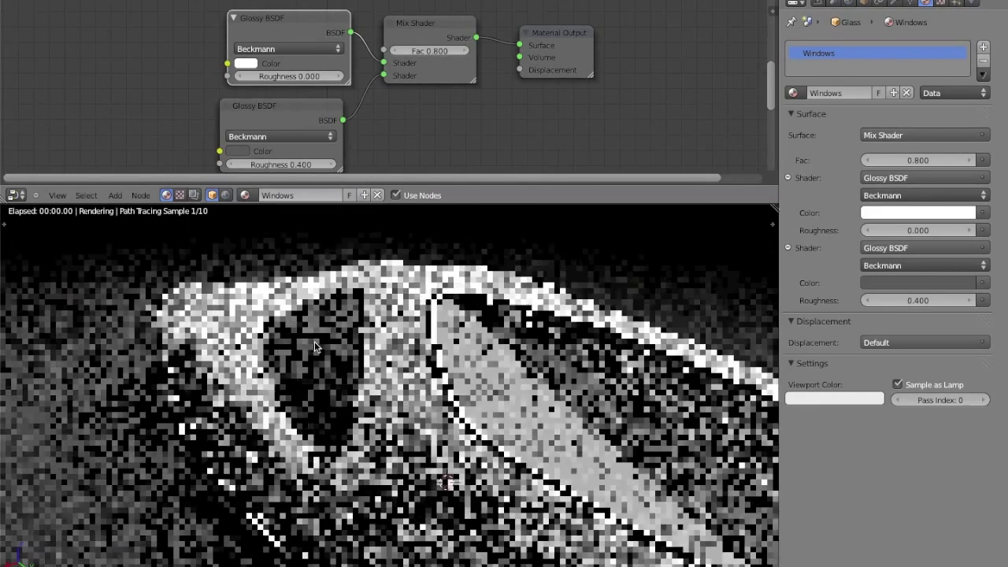
{"action": "scroll", "coordinate": [440, 352], "scroll_direction": "up", "scroll_amount": 3}
{"action": "scroll", "coordinate": [437, 346], "scroll_direction": "down", "scroll_amount": 4}
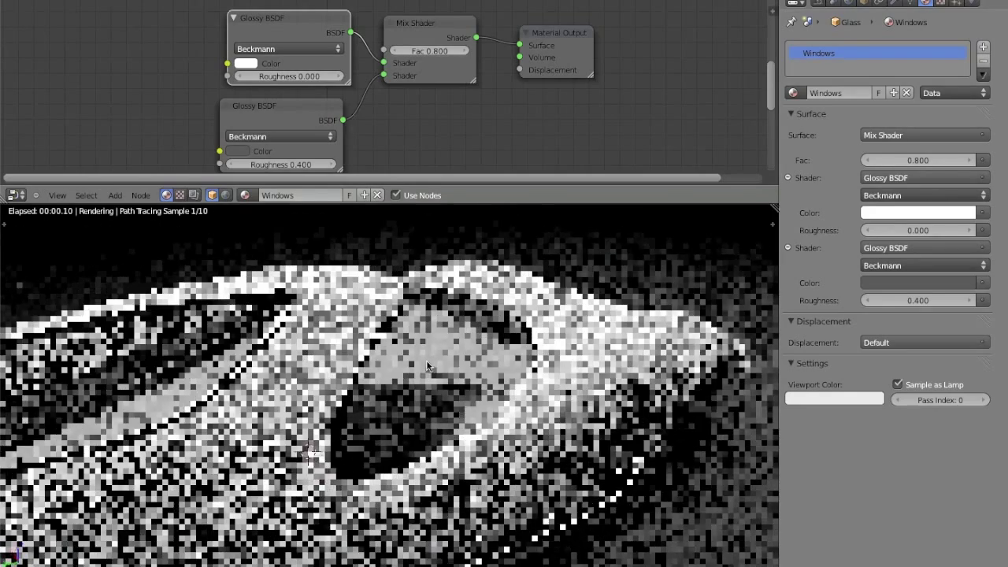
{"action": "scroll", "coordinate": [435, 333], "scroll_direction": "up", "scroll_amount": 4}
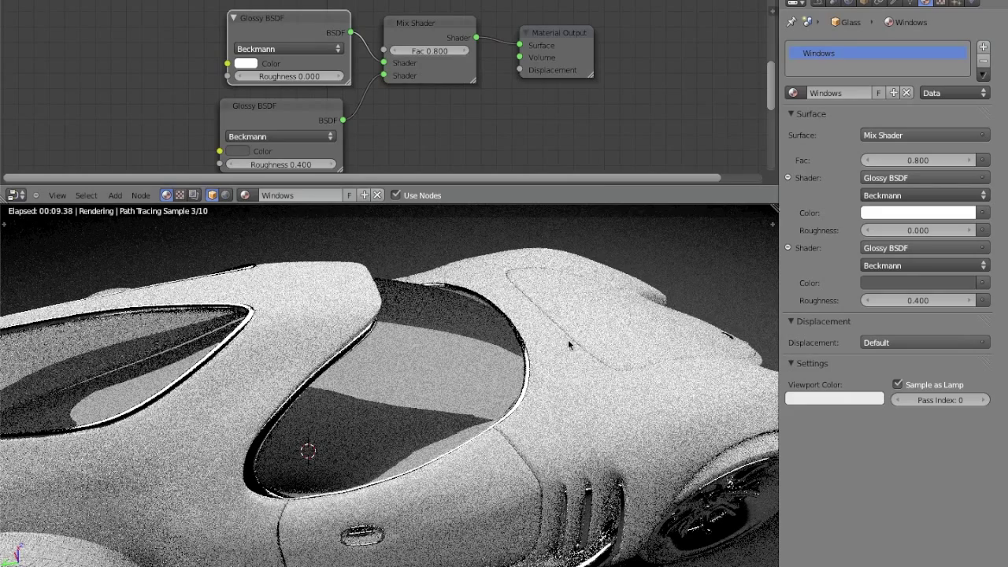
{"action": "middle_click_drag", "start_coordinate": [617, 352], "coordinate": [488, 342]}
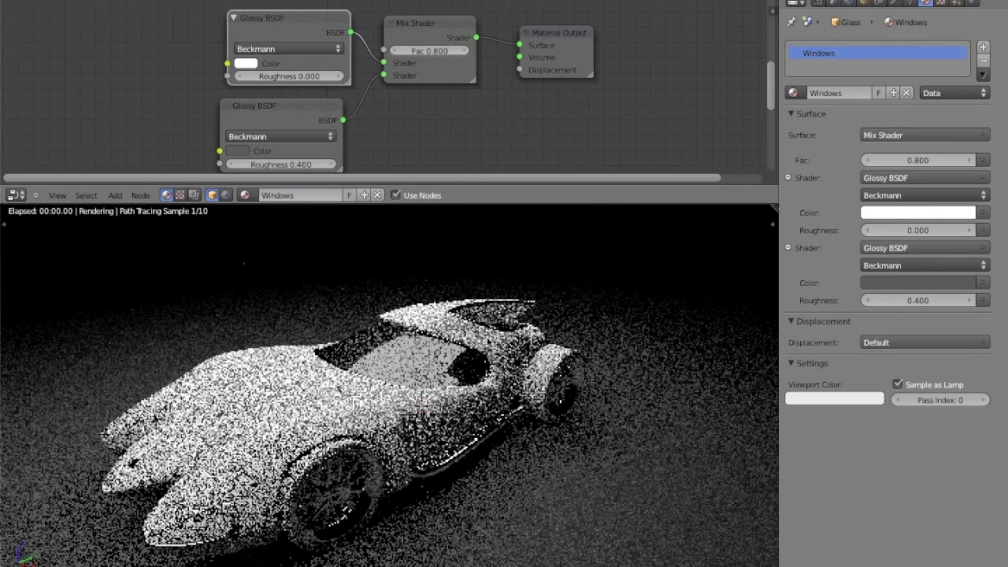
Select the tyres and give them a new material named Tires.
{"action": "right_click", "coordinate": [327, 455]}
{"action": "middle_click_drag", "start_coordinate": [327, 455], "coordinate": [385, 350]}
{"action": "scroll", "coordinate": [385, 350], "scroll_direction": "down", "scroll_amount": 3}
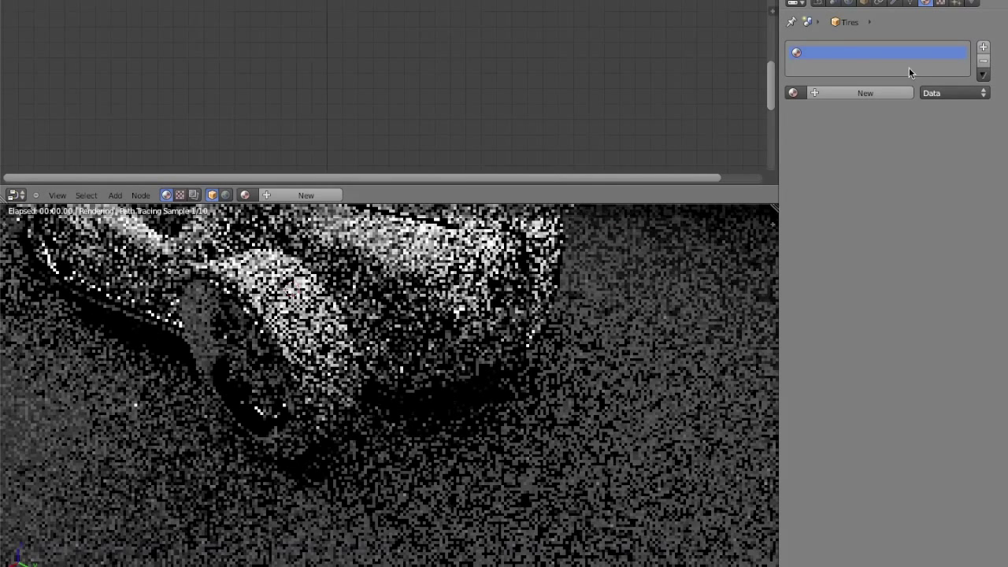
{"action": "left_click", "coordinate": [876, 92]}
{"action": "left_click", "coordinate": [847, 95]}
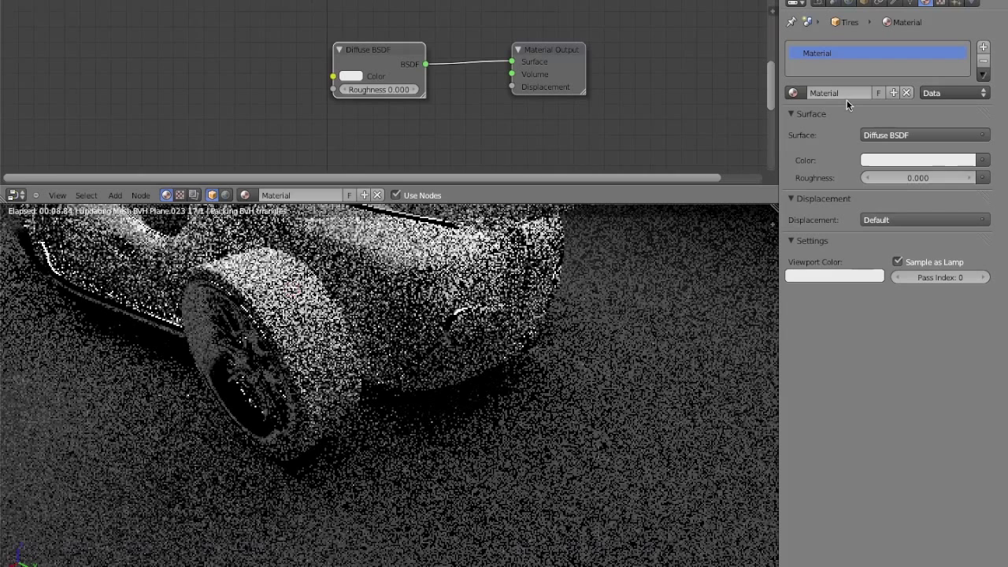
{"action": "double_click", "coordinate": [811, 93]}
{"action": "type", "text": "T"}
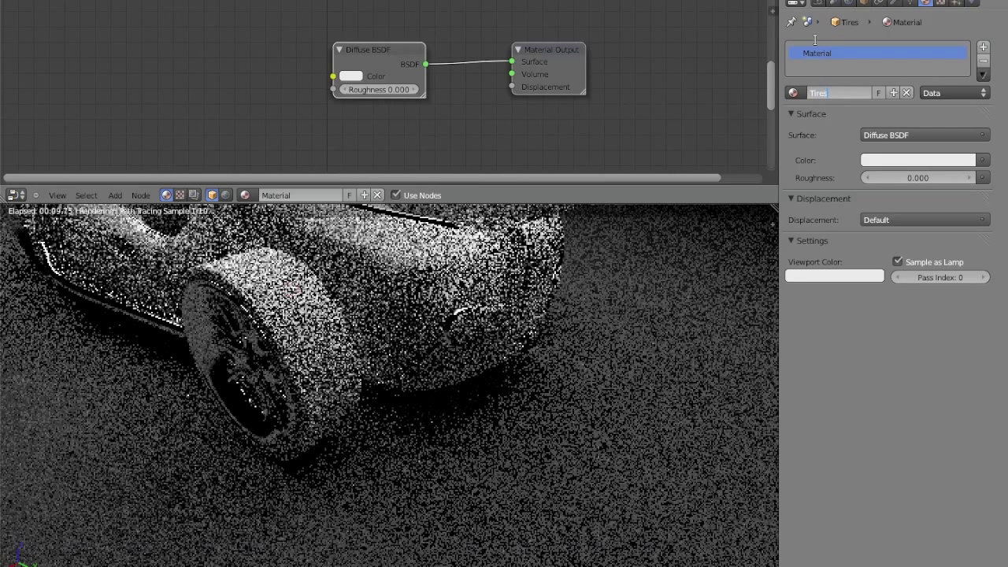
{"action": "type", "text": "ires"}
{"action": "key", "text": "Return"}
Darken the Tires diffuse colour to near black and orbit to inspect the wheel.
{"action": "left_click", "coordinate": [900, 162]}
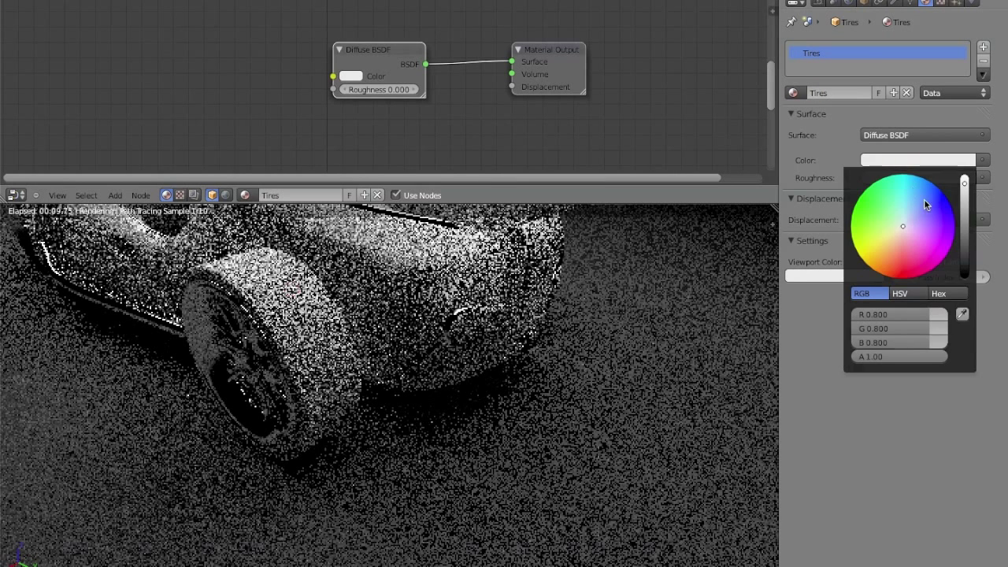
{"action": "left_click_drag", "start_coordinate": [964, 220], "coordinate": [966, 271]}
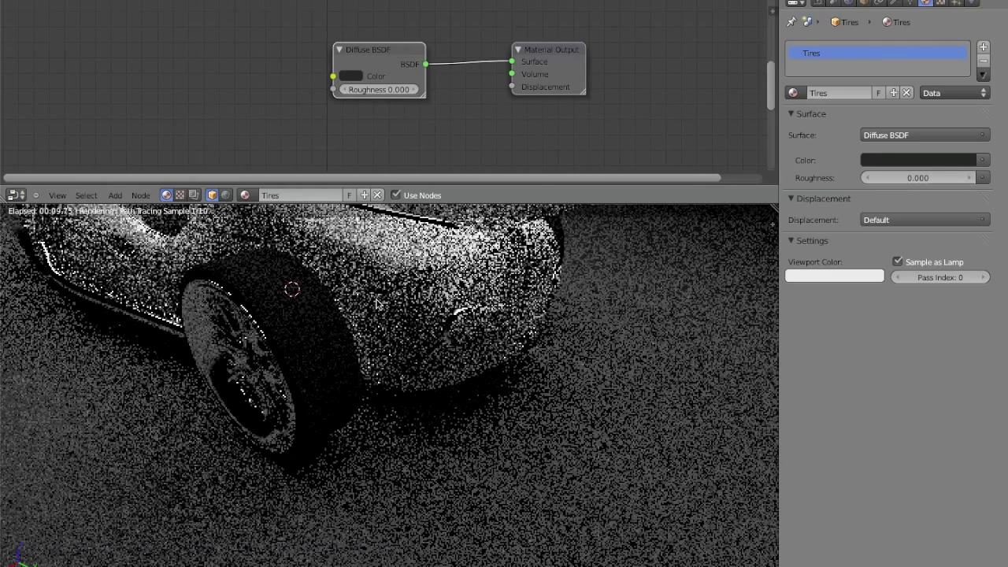
{"action": "scroll", "coordinate": [434, 355], "scroll_direction": "up", "scroll_amount": 5}
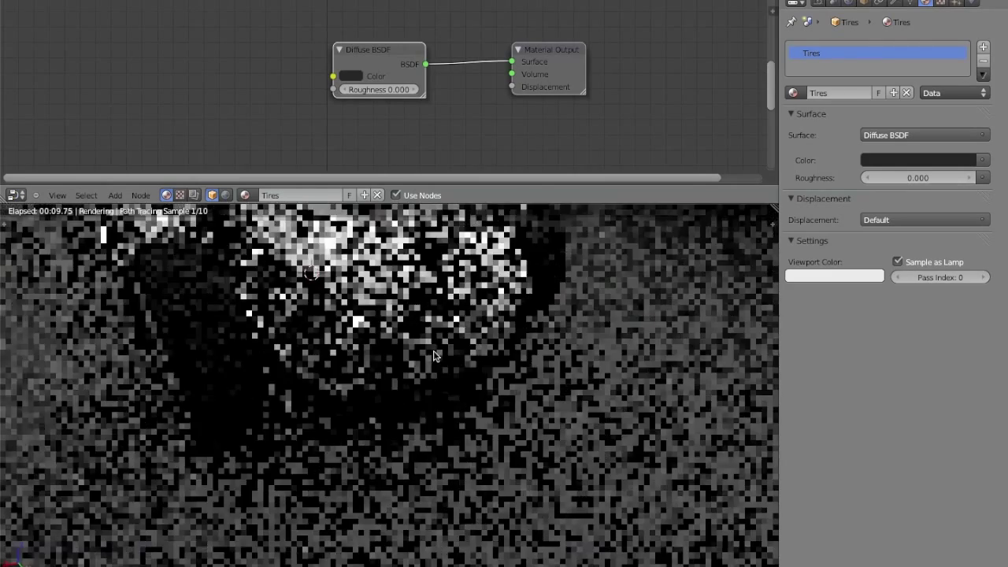
{"action": "middle_click_drag", "start_coordinate": [434, 355], "coordinate": [400, 334]}
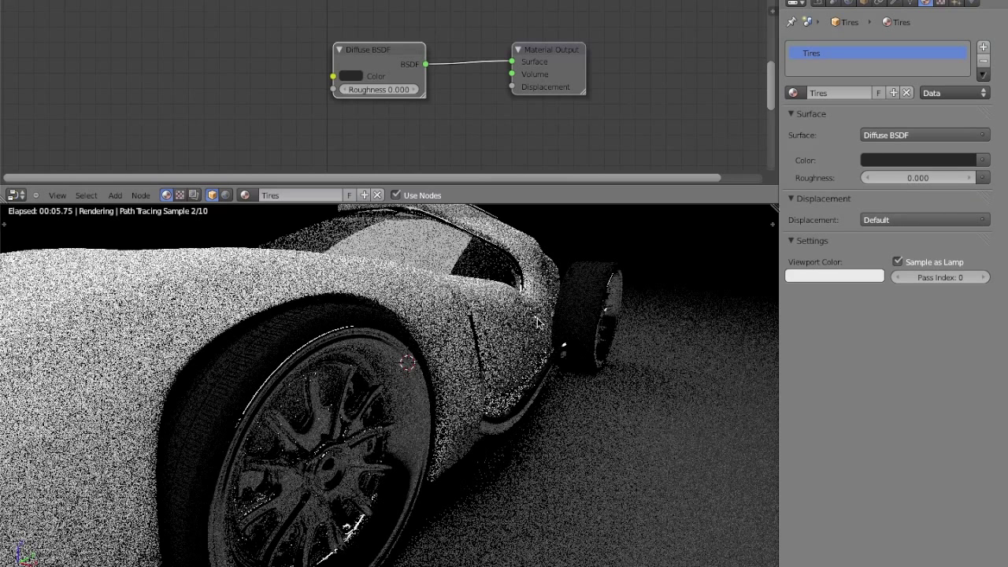
{"action": "scroll", "coordinate": [420, 356], "scroll_direction": "up", "scroll_amount": 5}
{"action": "scroll", "coordinate": [420, 356], "scroll_direction": "down", "scroll_amount": 6}
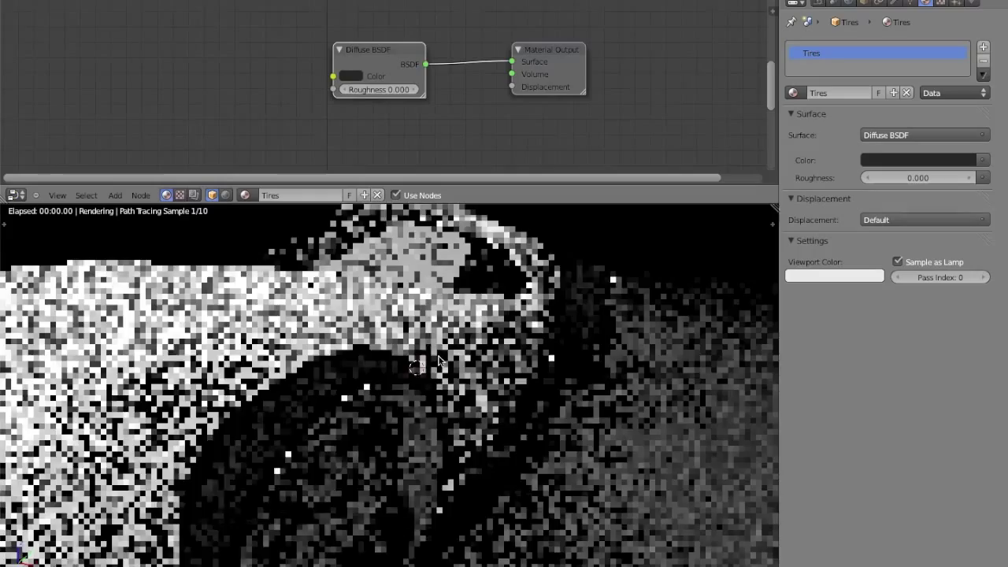
{"action": "scroll", "coordinate": [385, 365], "scroll_direction": "up", "scroll_amount": 3}
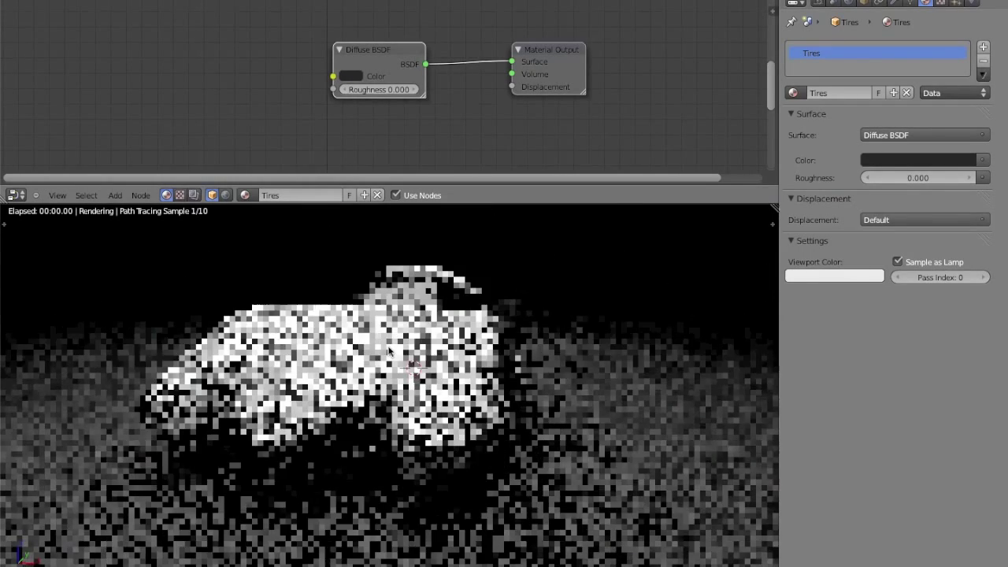
{"action": "scroll", "coordinate": [393, 370], "scroll_direction": "down", "scroll_amount": 1}
{"action": "scroll", "coordinate": [406, 377], "scroll_direction": "up", "scroll_amount": 3}
{"action": "middle_click_drag", "start_coordinate": [407, 378], "coordinate": [385, 368]}
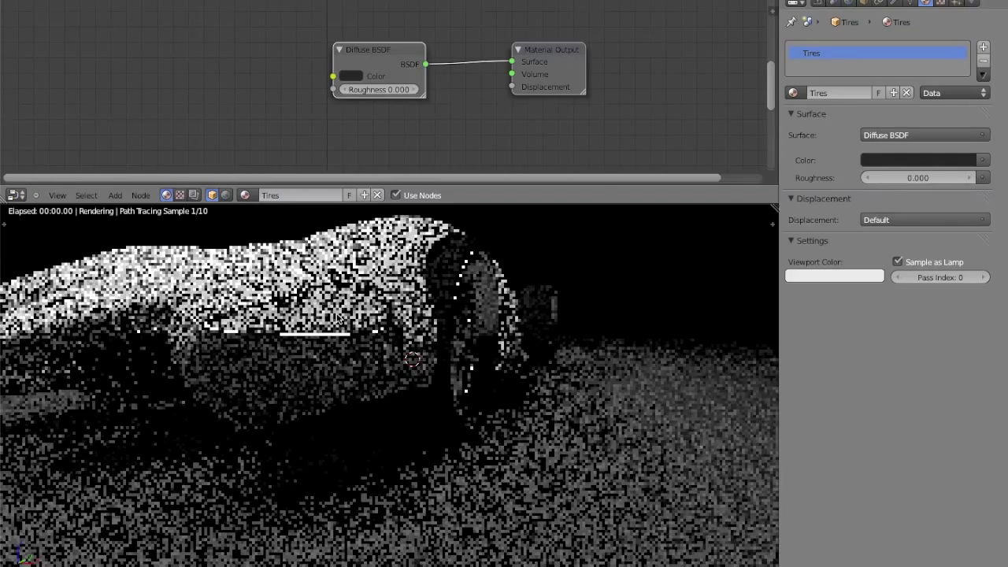
Select and frame the Signal Lights, then replace their glass shader with a Mix Shader.
{"action": "right_click", "coordinate": [338, 317]}
{"action": "key", "text": "KP_Decimal"}
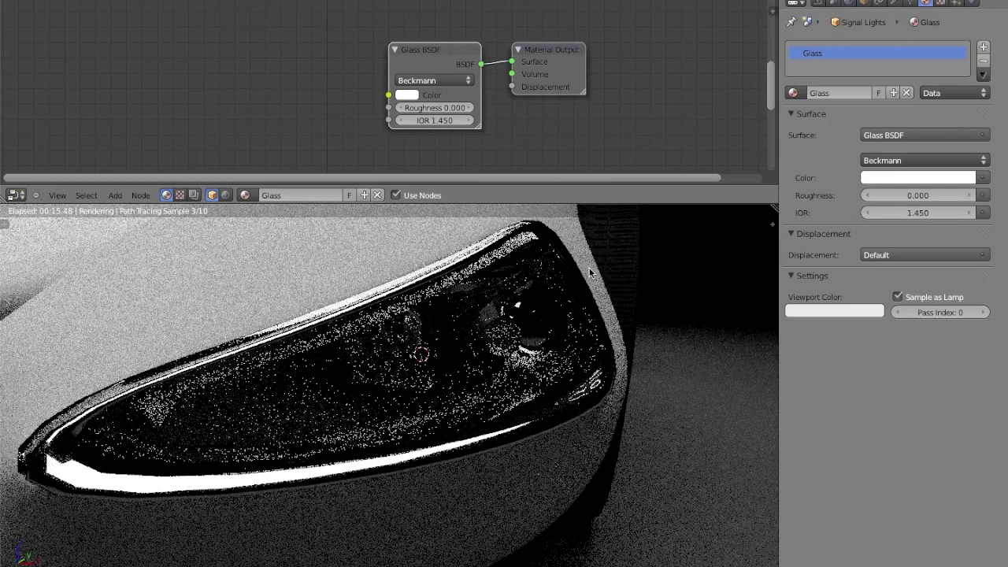
{"action": "left_click", "coordinate": [882, 135]}
{"action": "left_click", "coordinate": [843, 303]}
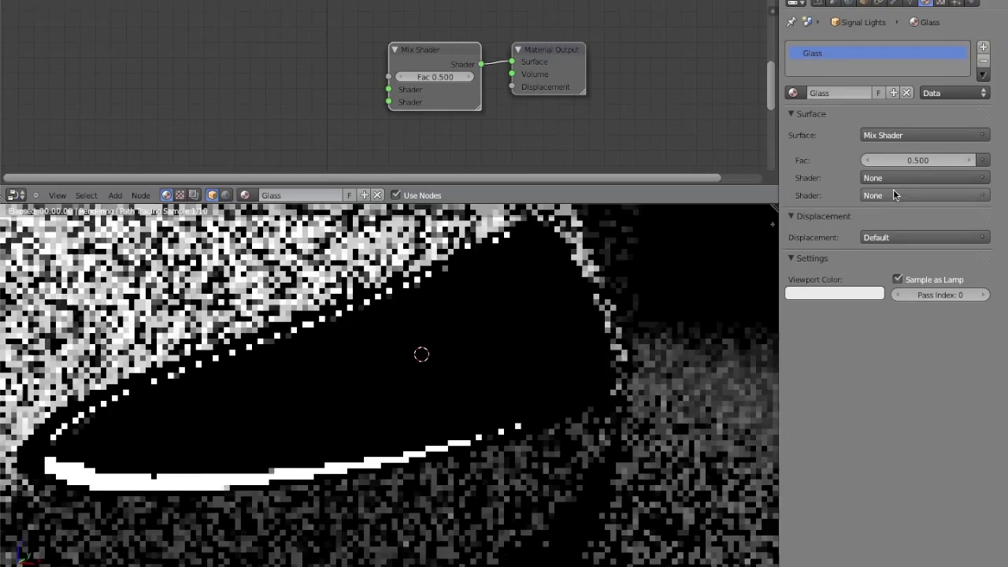
Mix Transparent and Glossy BSDF, with glossy roughness 0 and mix factor 0.2.
{"action": "left_click", "coordinate": [895, 177]}
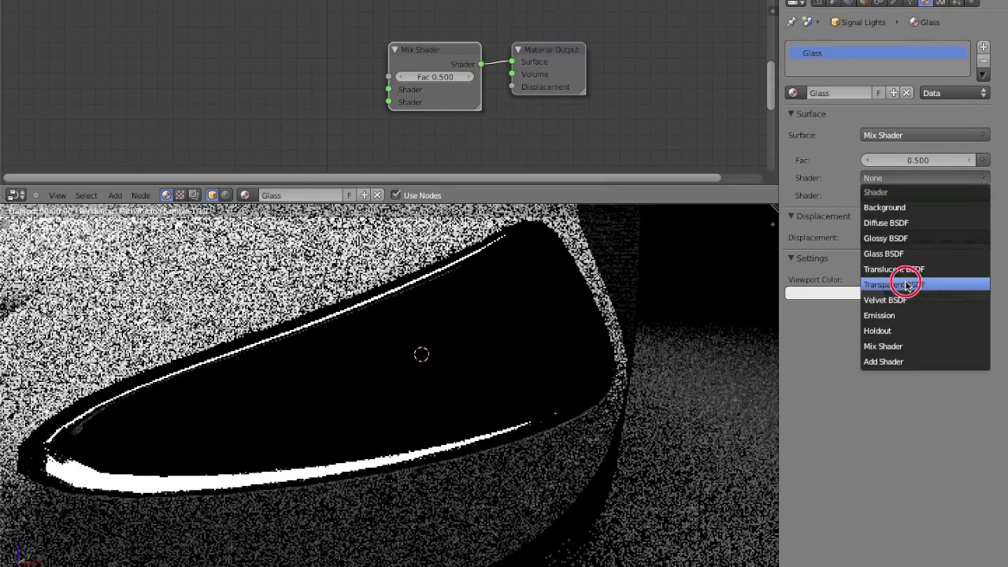
{"action": "left_click", "coordinate": [897, 284]}
{"action": "left_click", "coordinate": [915, 214]}
{"action": "left_click", "coordinate": [898, 272]}
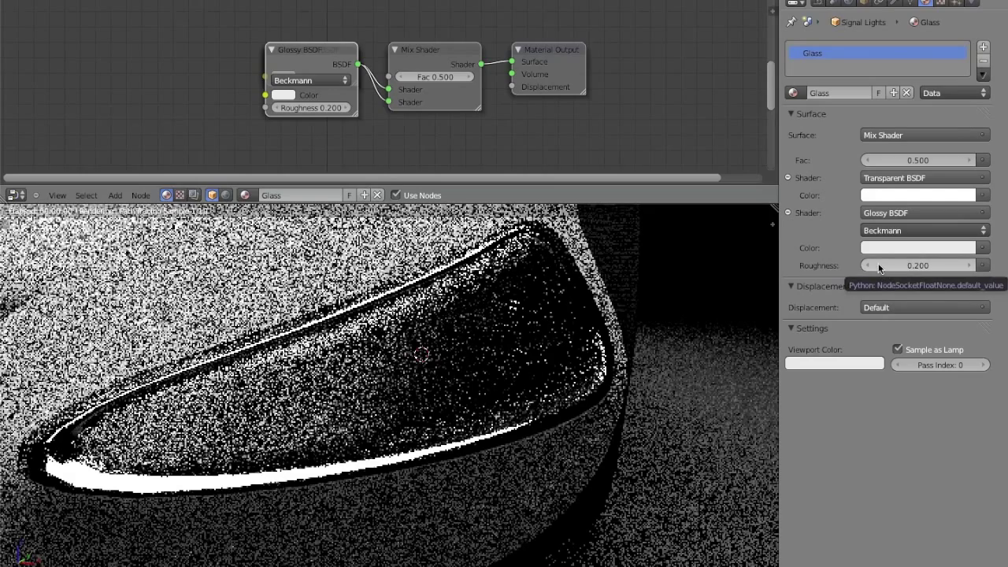
{"action": "left_click_drag", "start_coordinate": [878, 268], "coordinate": [873, 268]}
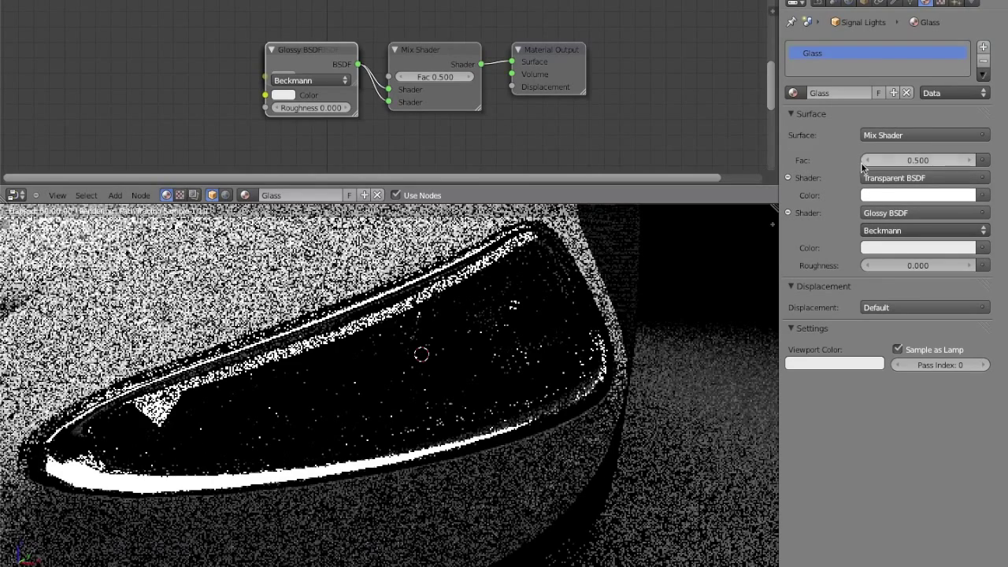
{"action": "triple_click", "coordinate": [867, 159]}
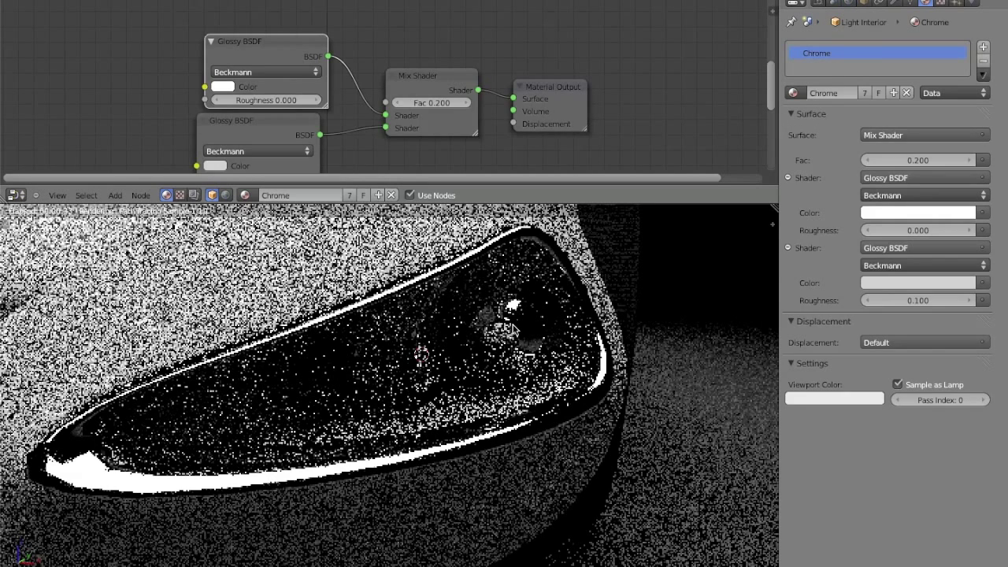
Select the Bulbs in wireframe view and add a new Emission material named Headlights.
{"action": "right_click", "coordinate": [512, 331]}
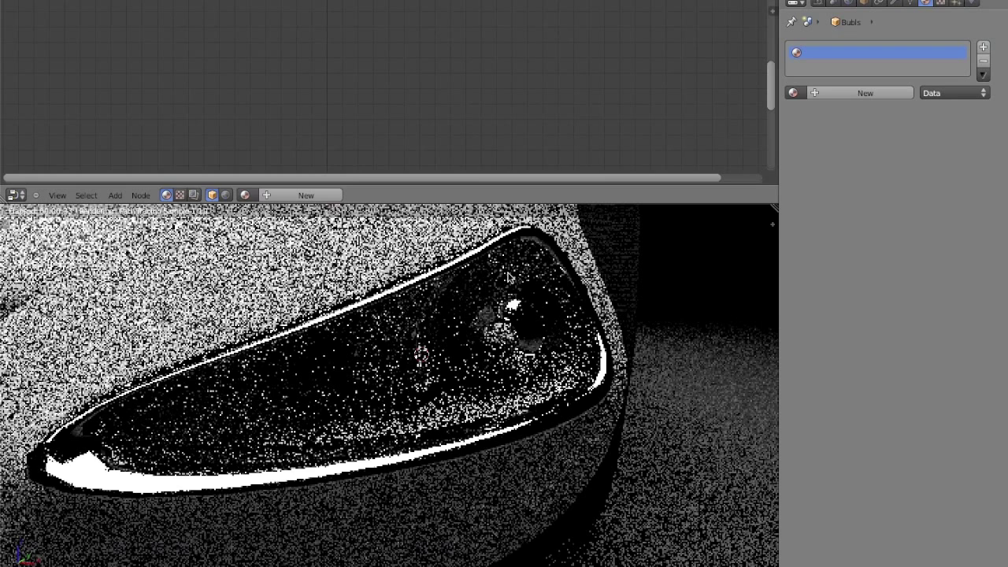
{"action": "key", "text": "z"}
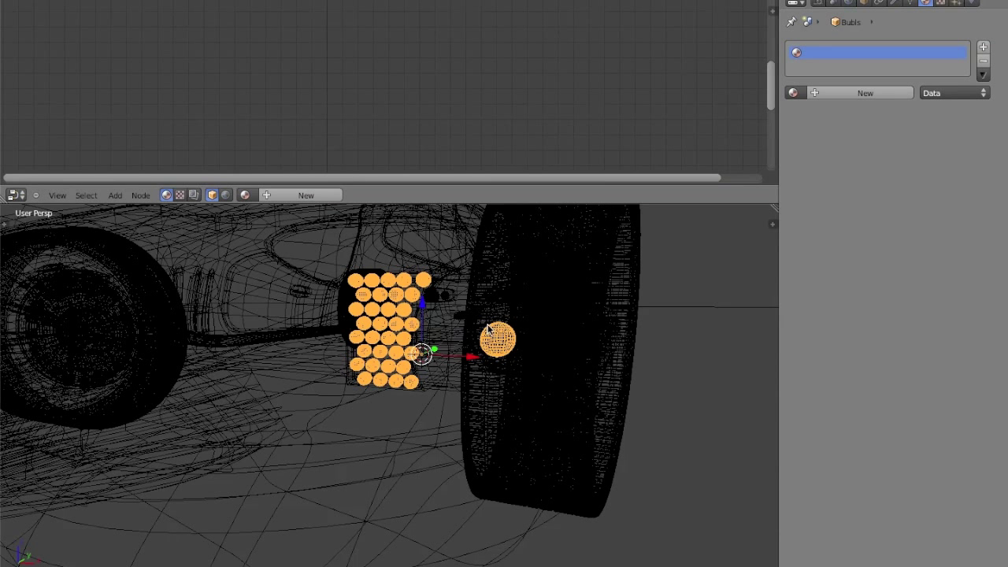
{"action": "left_click", "coordinate": [835, 93]}
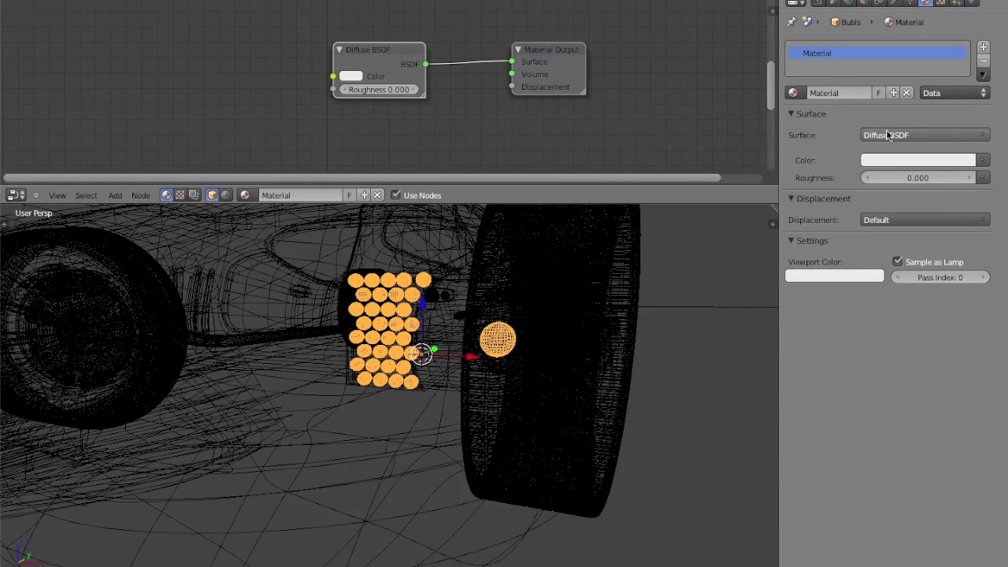
{"action": "left_click", "coordinate": [888, 135]}
{"action": "left_click", "coordinate": [830, 271]}
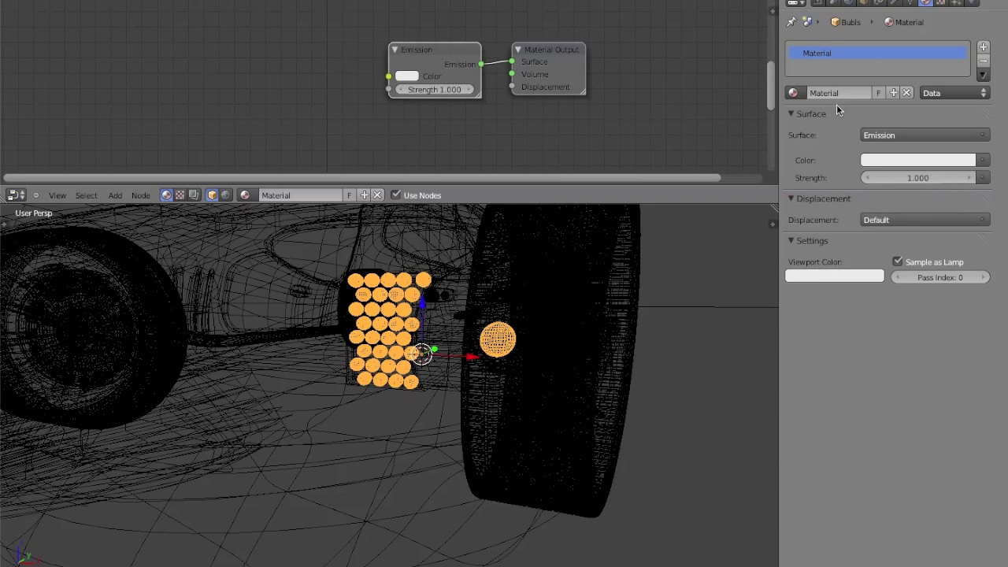
{"action": "left_click", "coordinate": [834, 93]}
{"action": "type", "text": "Headlights"}
{"action": "key", "text": "Return"}
Make the Headlights emission light blue with strength 5, then orbit toward the car's rear.
{"action": "left_click", "coordinate": [893, 162]}
{"action": "left_click", "coordinate": [913, 186]}
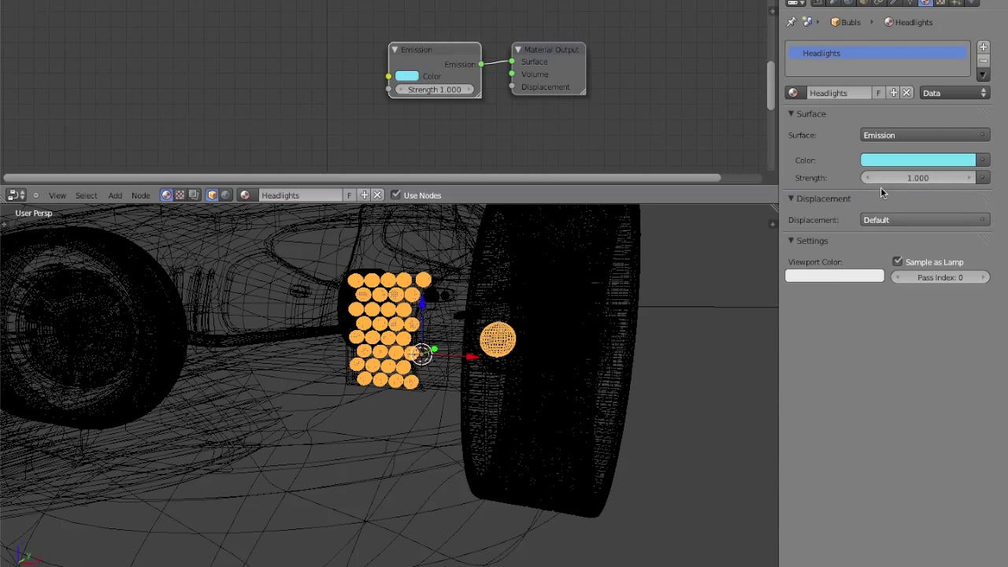
{"action": "left_click", "coordinate": [911, 178]}
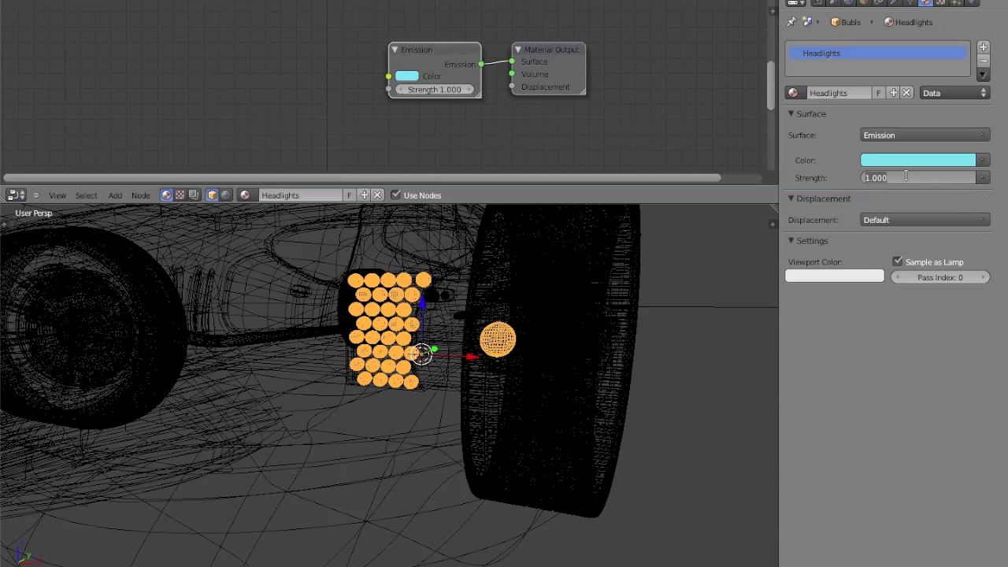
{"action": "type", "text": "5"}
{"action": "key", "text": "Return"}
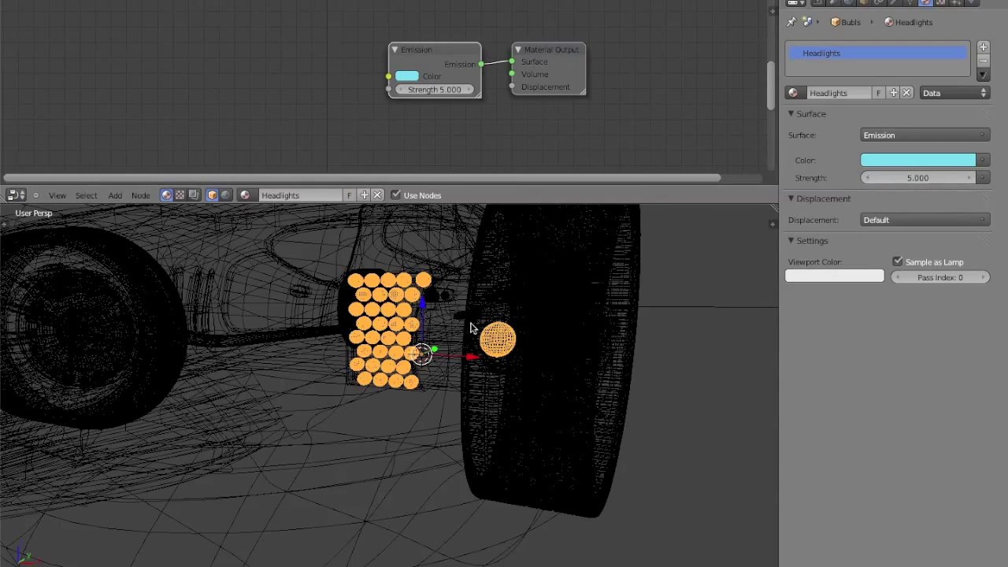
{"action": "scroll", "coordinate": [488, 322], "scroll_direction": "down", "scroll_amount": 5}
{"action": "middle_click_drag", "start_coordinate": [488, 322], "coordinate": [434, 344]}
{"action": "scroll", "coordinate": [581, 313], "scroll_direction": "up", "scroll_amount": 3}
{"action": "middle_click_drag", "start_coordinate": [581, 312], "coordinate": [541, 329]}
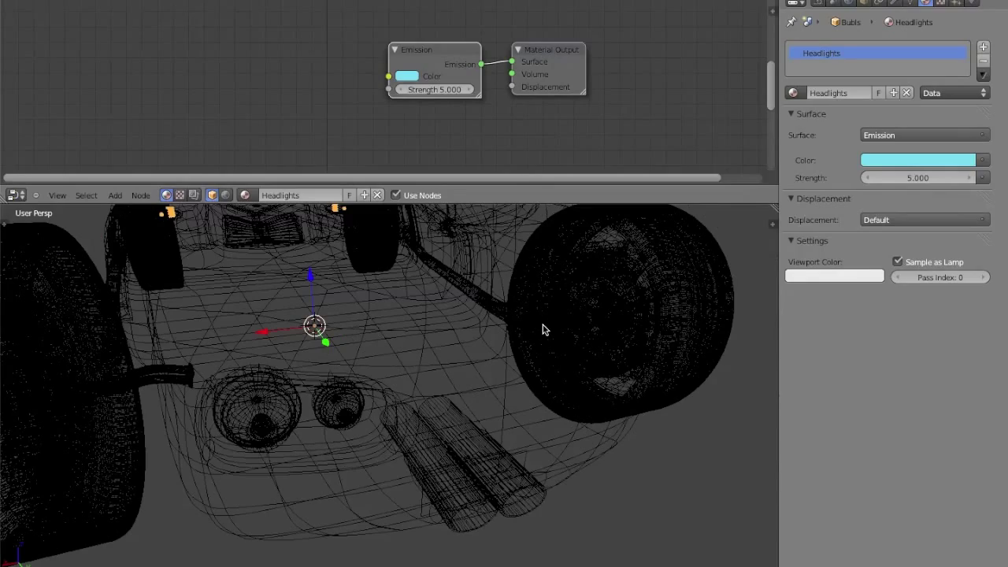
Give the Bulbs Rear object a new Emission material named Taillights.
{"action": "right_click", "coordinate": [267, 432]}
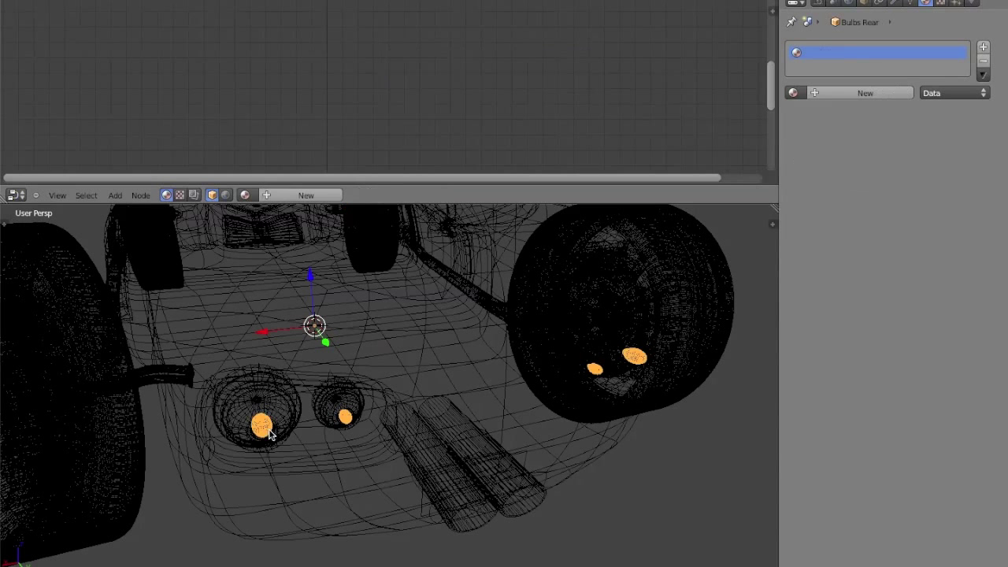
{"action": "left_click", "coordinate": [865, 93]}
{"action": "left_click", "coordinate": [847, 89]}
{"action": "type", "text": "T"}
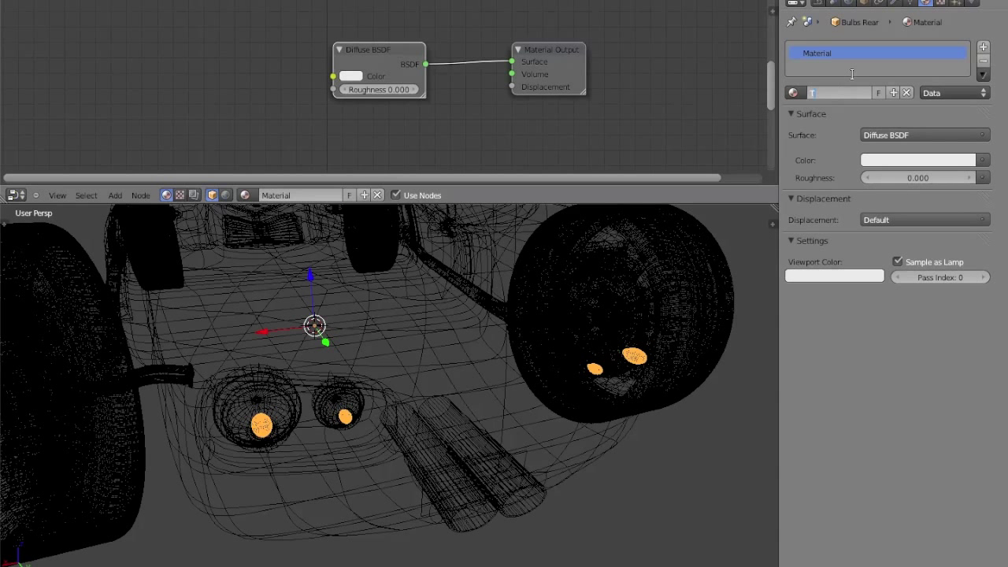
{"action": "type", "text": "aill"}
{"action": "type", "text": "ights"}
{"action": "key", "text": "Return"}
{"action": "left_click", "coordinate": [886, 135]}
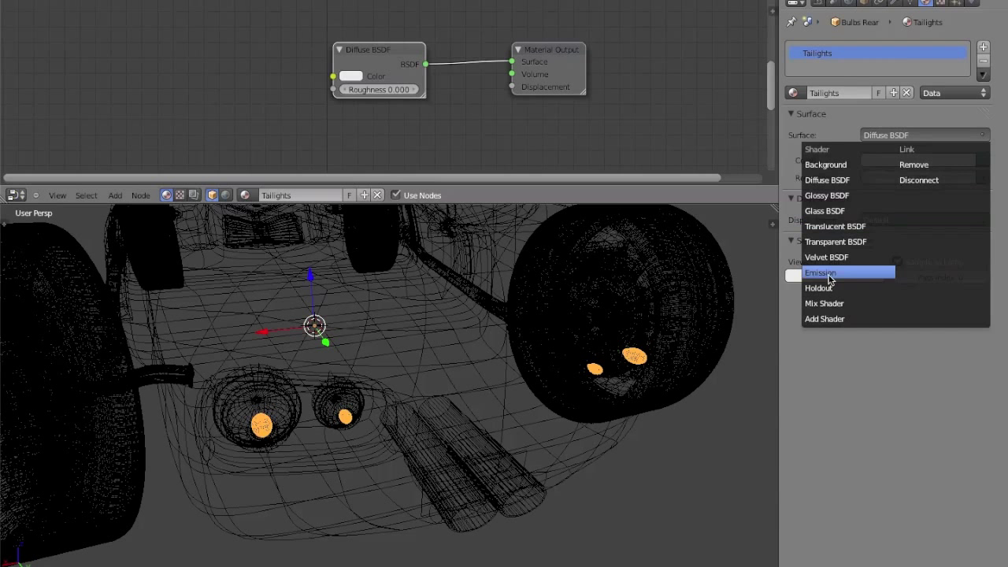
{"action": "left_click", "coordinate": [829, 280]}
Set the Taillights emission colour to pure red (R1 G0 B0) with strength 5.
{"action": "left_click", "coordinate": [870, 160]}
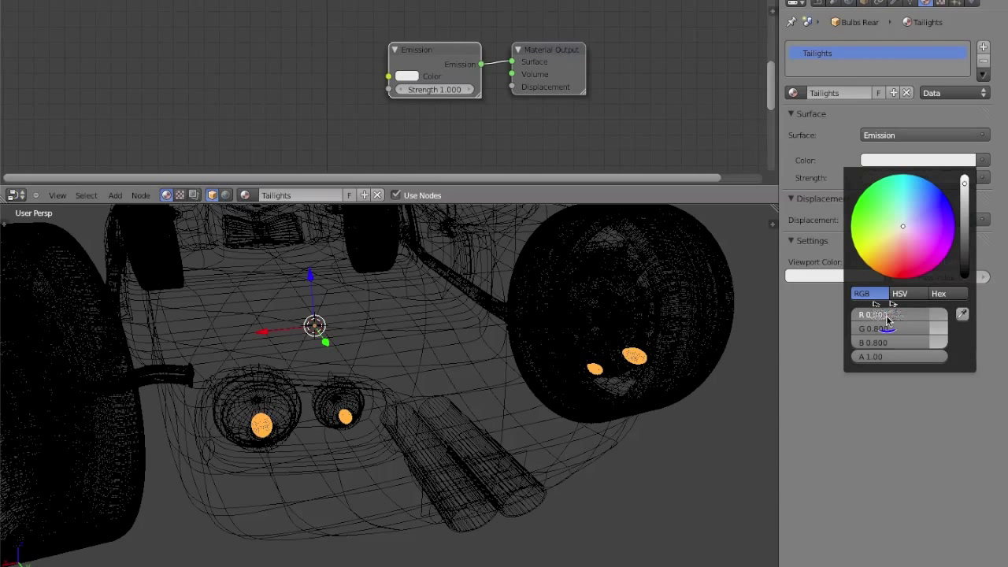
{"action": "left_click_drag", "start_coordinate": [887, 314], "coordinate": [842, 329]}
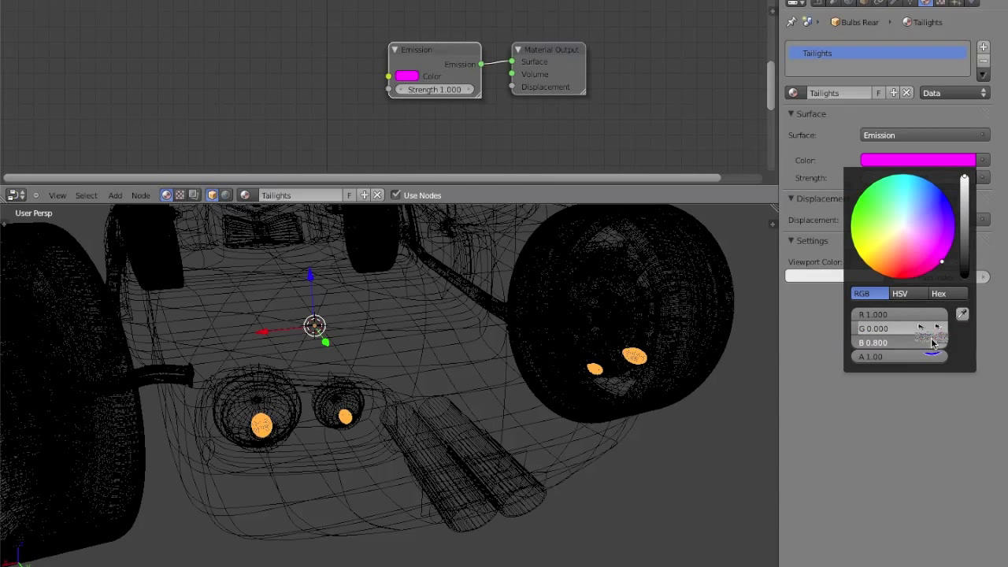
{"action": "left_click_drag", "start_coordinate": [932, 343], "coordinate": [859, 343]}
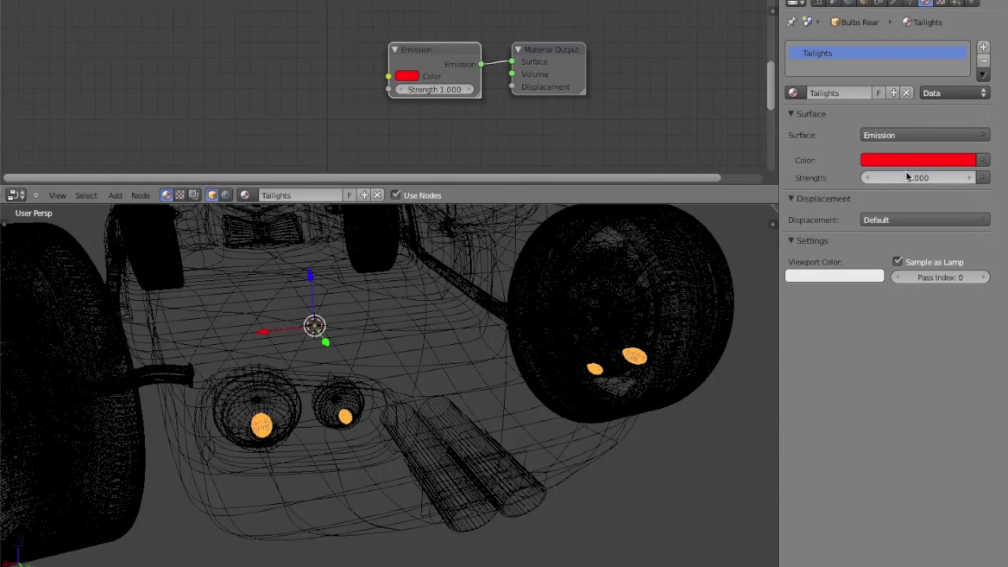
{"action": "left_click", "coordinate": [905, 177]}
{"action": "type", "text": "5"}
{"action": "key", "text": "Return"}
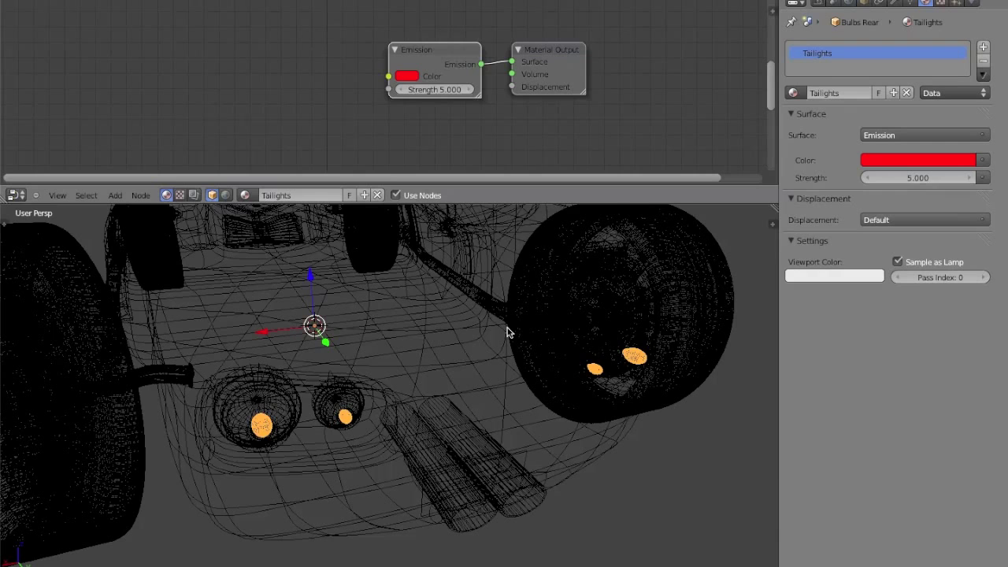
Select the Signal Lights glass, orbit to the car's front, and switch to Rendered shading.
{"action": "right_click", "coordinate": [356, 412]}
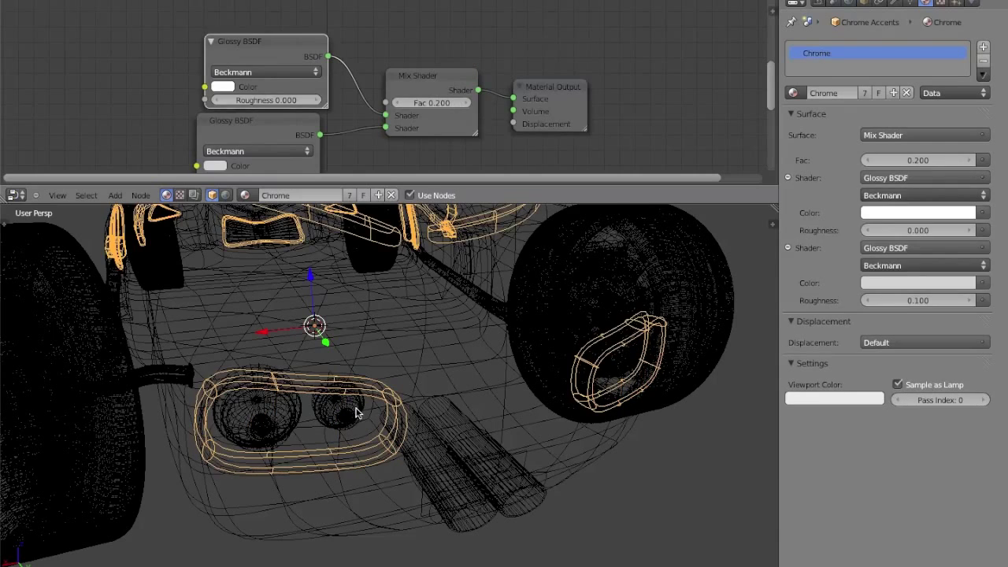
{"action": "right_click", "coordinate": [350, 418]}
{"action": "right_click", "coordinate": [350, 419]}
{"action": "right_click", "coordinate": [338, 450]}
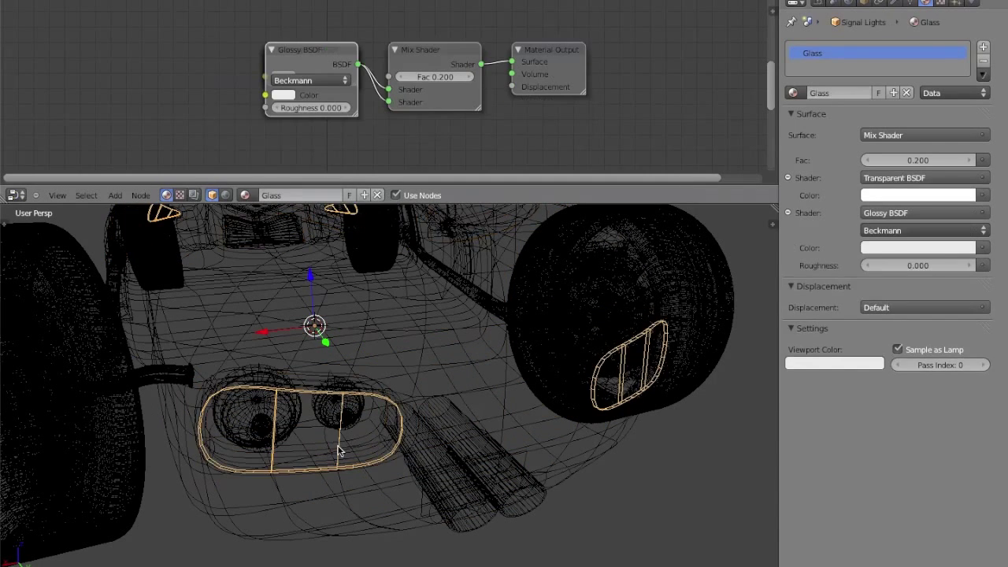
{"action": "middle_click_drag", "start_coordinate": [248, 408], "coordinate": [311, 541]}
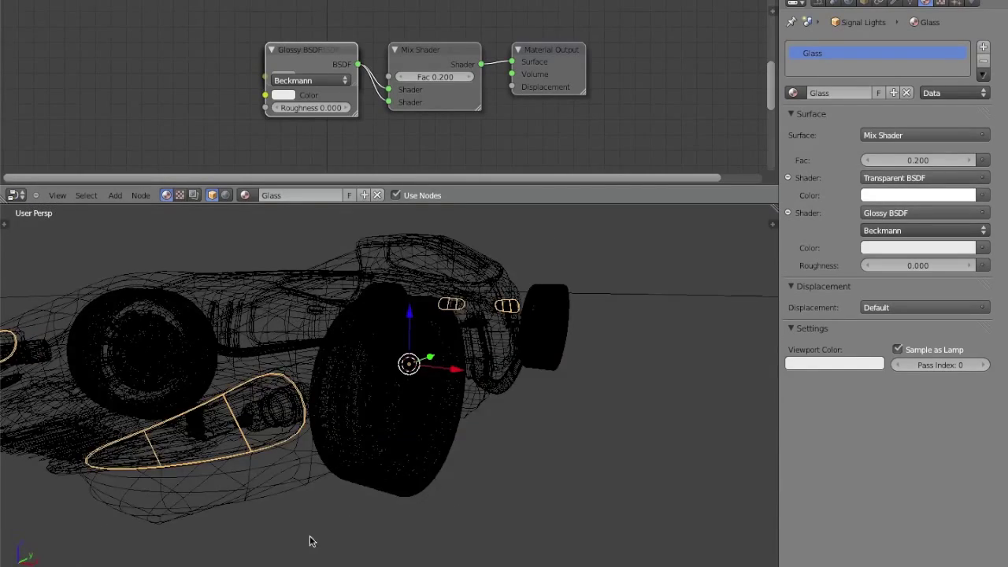
{"action": "key", "text": "z"}
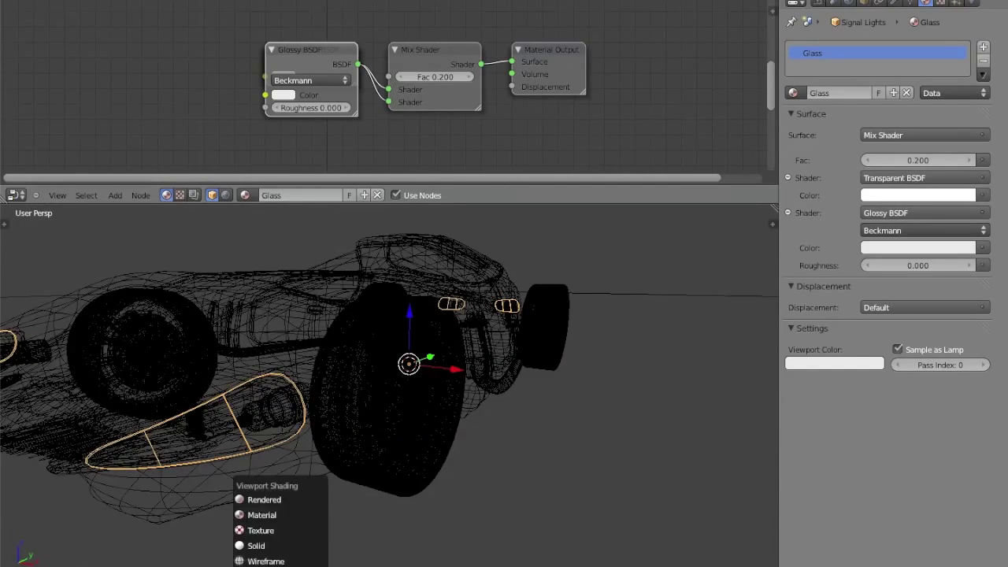
{"action": "left_click", "coordinate": [259, 498]}
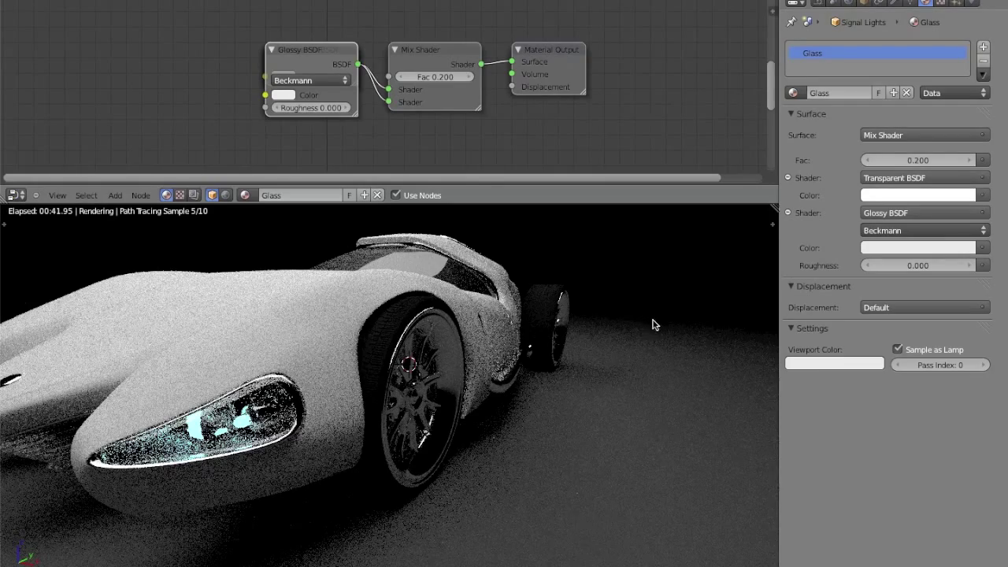
{"action": "middle_click_drag", "start_coordinate": [653, 322], "coordinate": [465, 339]}
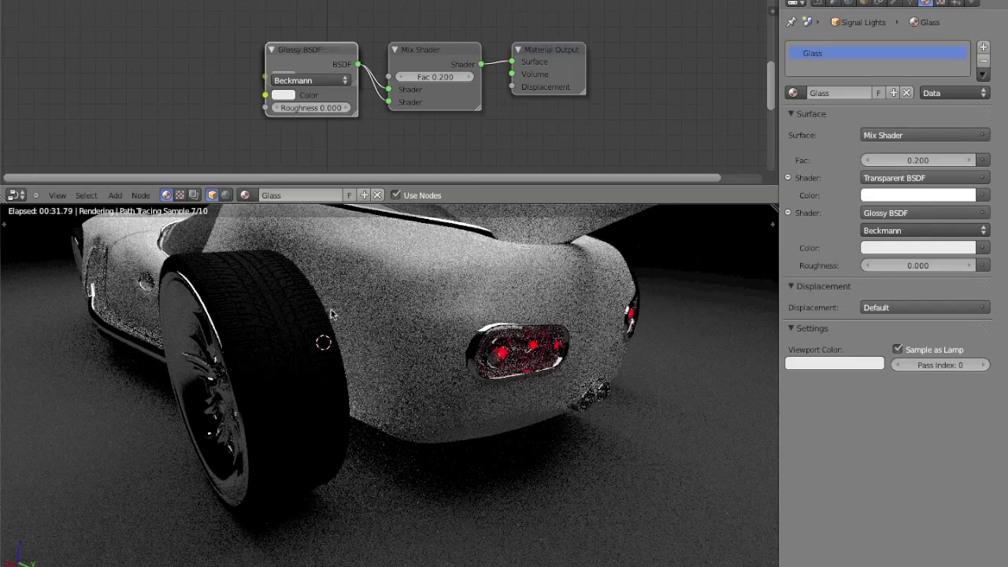
{"action": "left_click", "coordinate": [338, 371]}
{"action": "scroll", "coordinate": [352, 356], "scroll_direction": "up", "scroll_amount": 5}
{"action": "scroll", "coordinate": [405, 355], "scroll_direction": "down", "scroll_amount": 5}
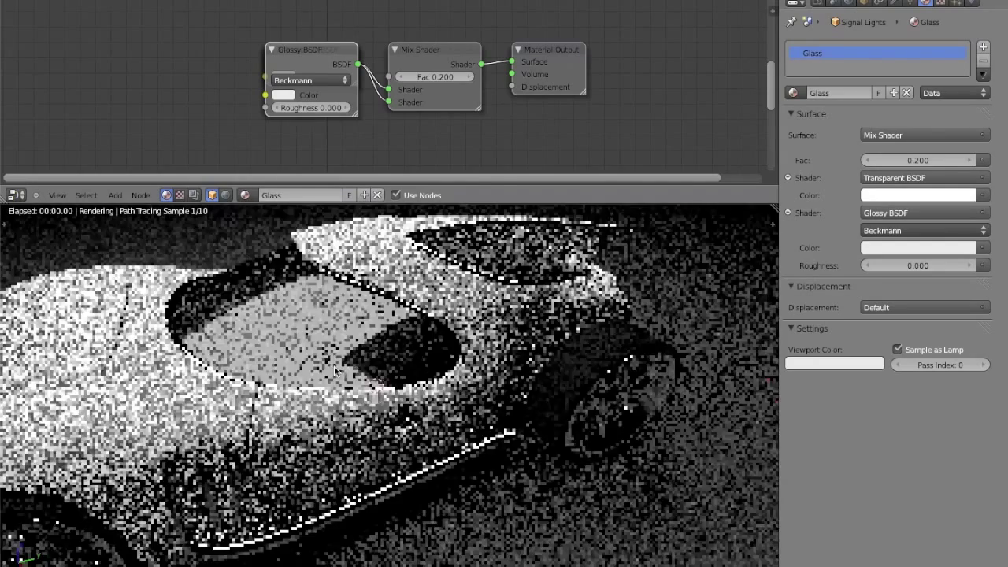
{"action": "scroll", "coordinate": [373, 353], "scroll_direction": "up", "scroll_amount": 6}
{"action": "scroll", "coordinate": [376, 349], "scroll_direction": "down", "scroll_amount": 6}
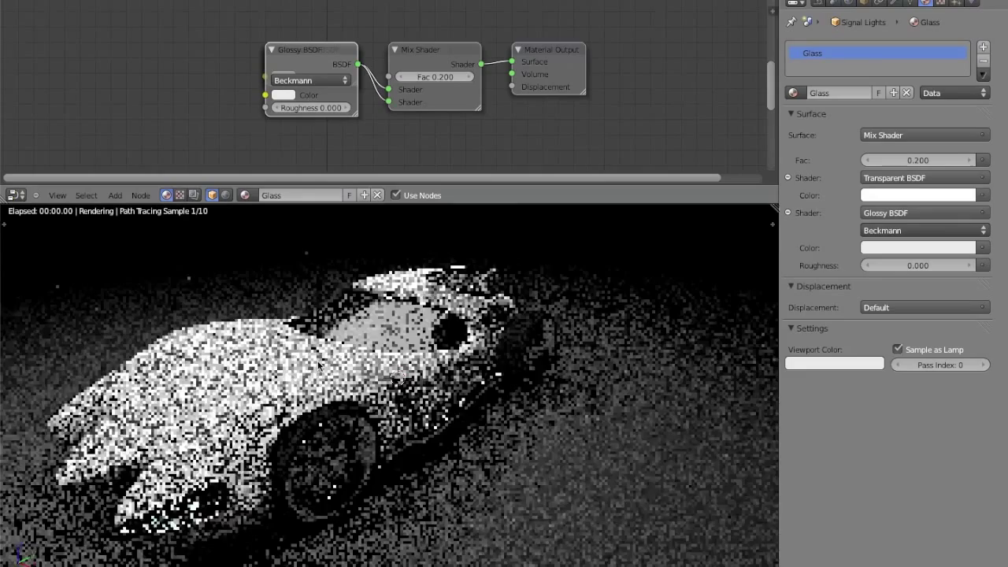
{"action": "scroll", "coordinate": [305, 371], "scroll_direction": "up", "scroll_amount": 6}
{"action": "middle_click_drag", "start_coordinate": [306, 371], "coordinate": [343, 394]}
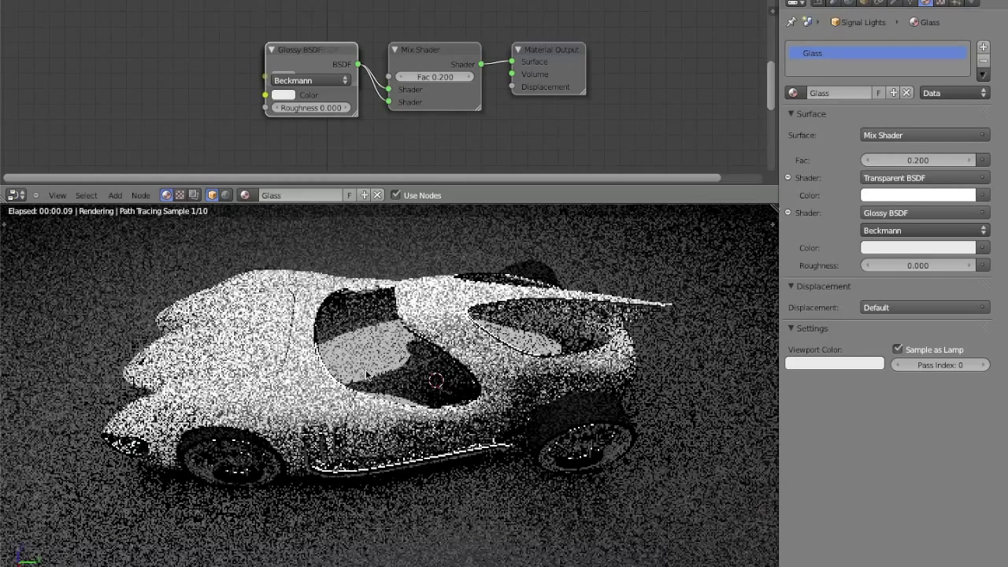